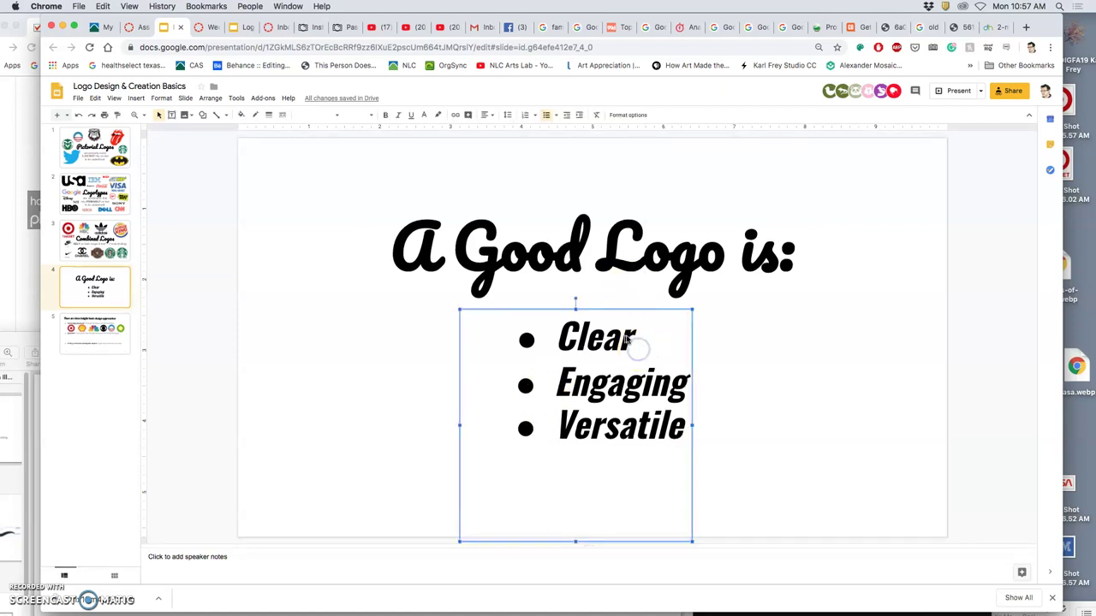
# Turn the word 'Clear' and its bullet red on slide 4, then go to slide 5
pyautogui.doubleClick(628, 340)
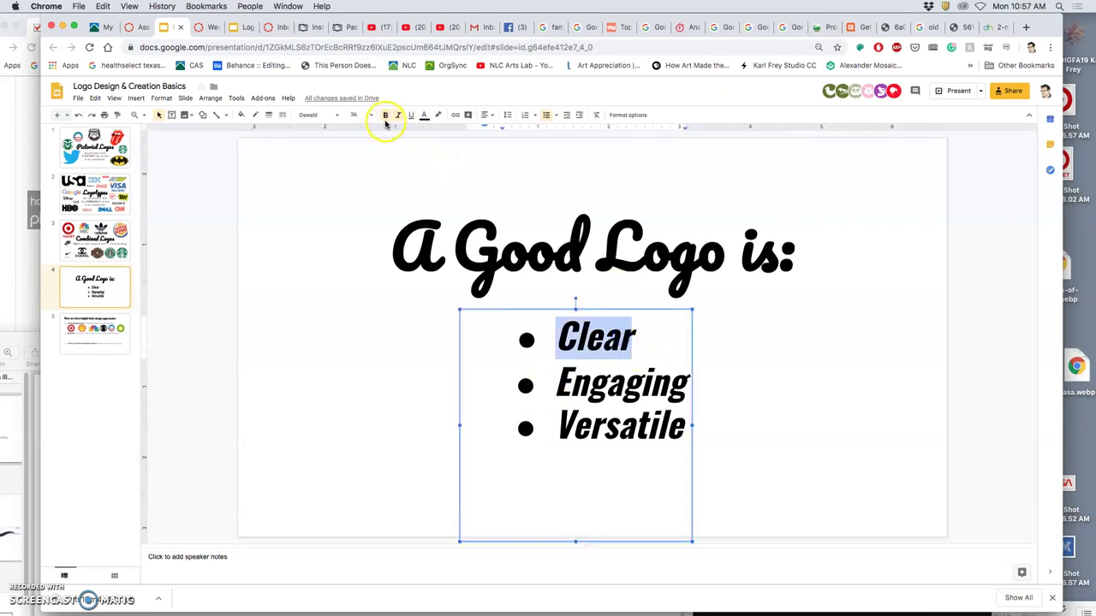
pyautogui.click(425, 117)
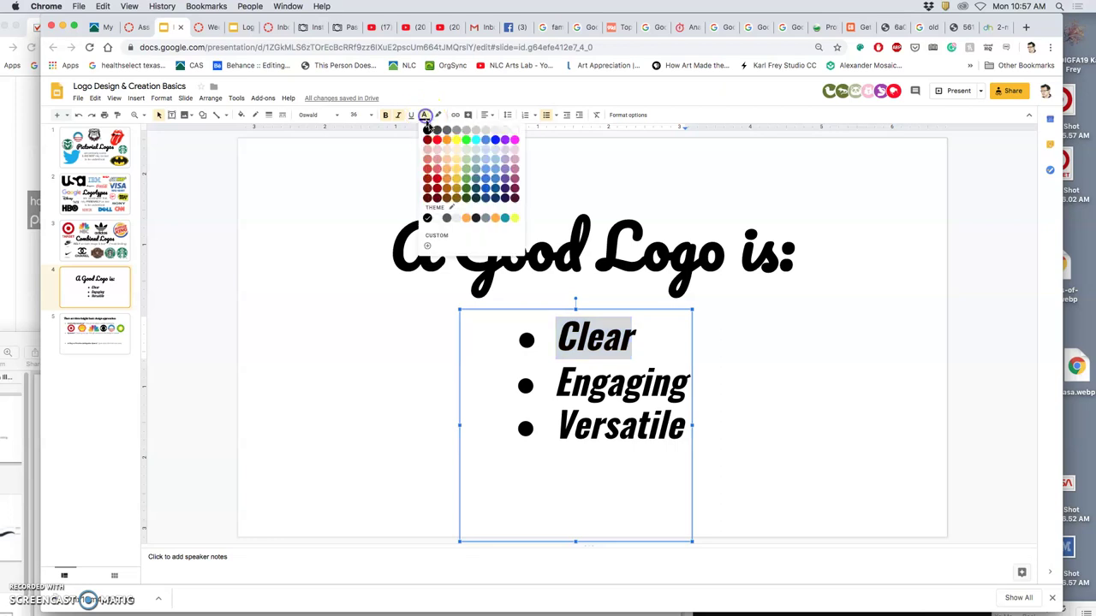
pyautogui.click(436, 141)
pyautogui.click(424, 115)
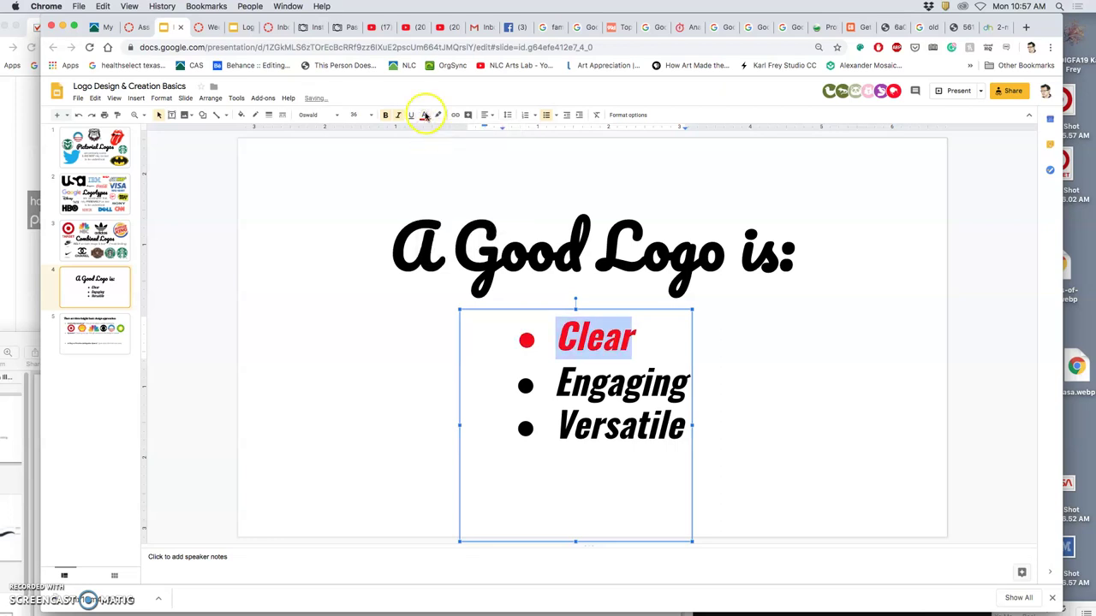
pyautogui.click(436, 161)
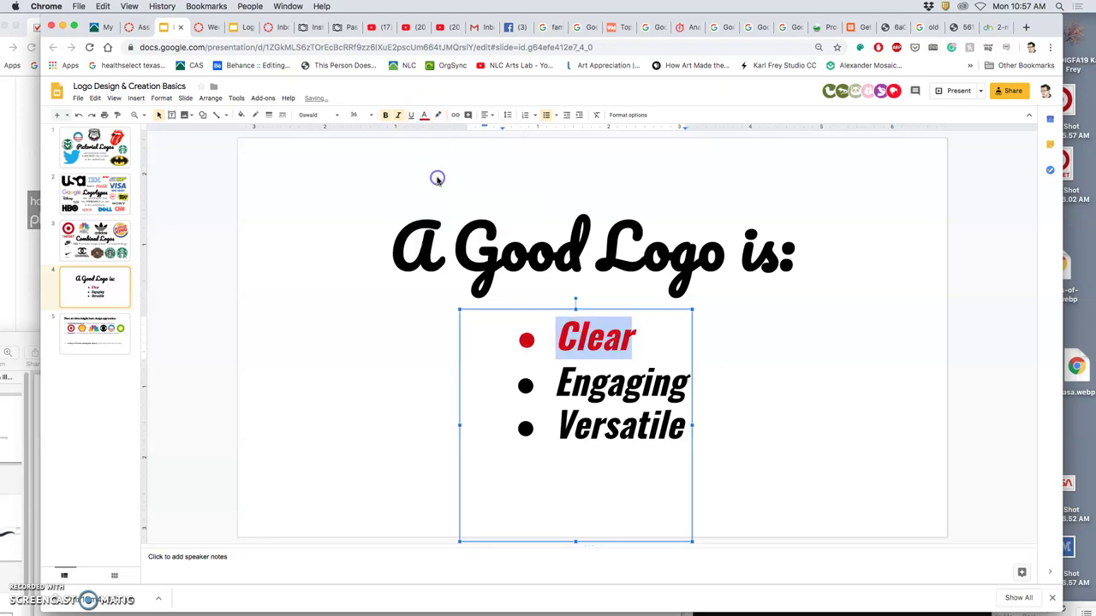
pyautogui.click(642, 368)
pyautogui.click(752, 400)
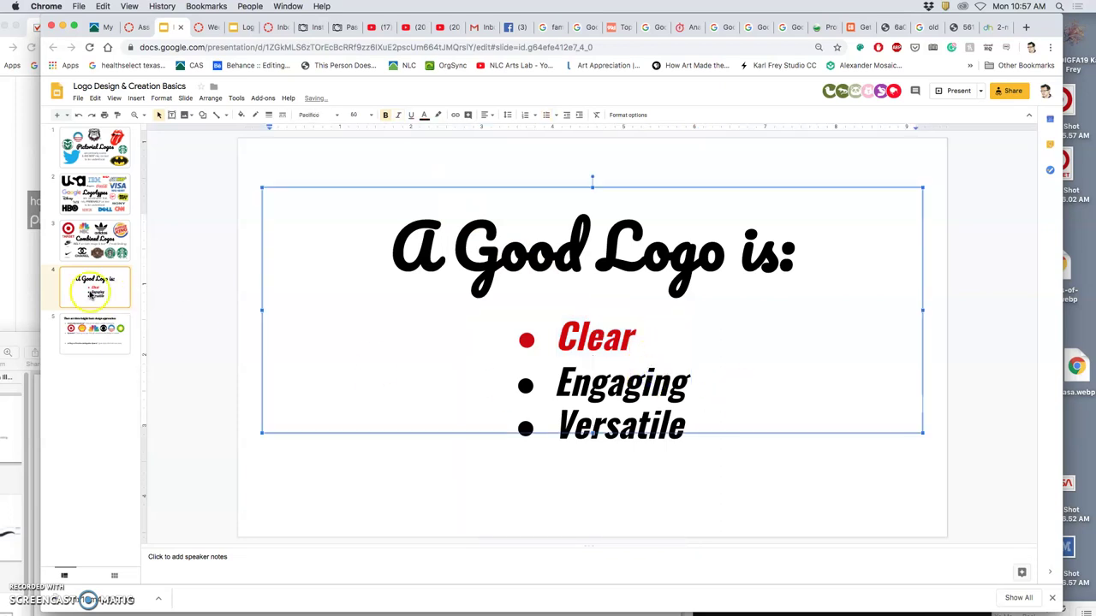
pyautogui.click(96, 326)
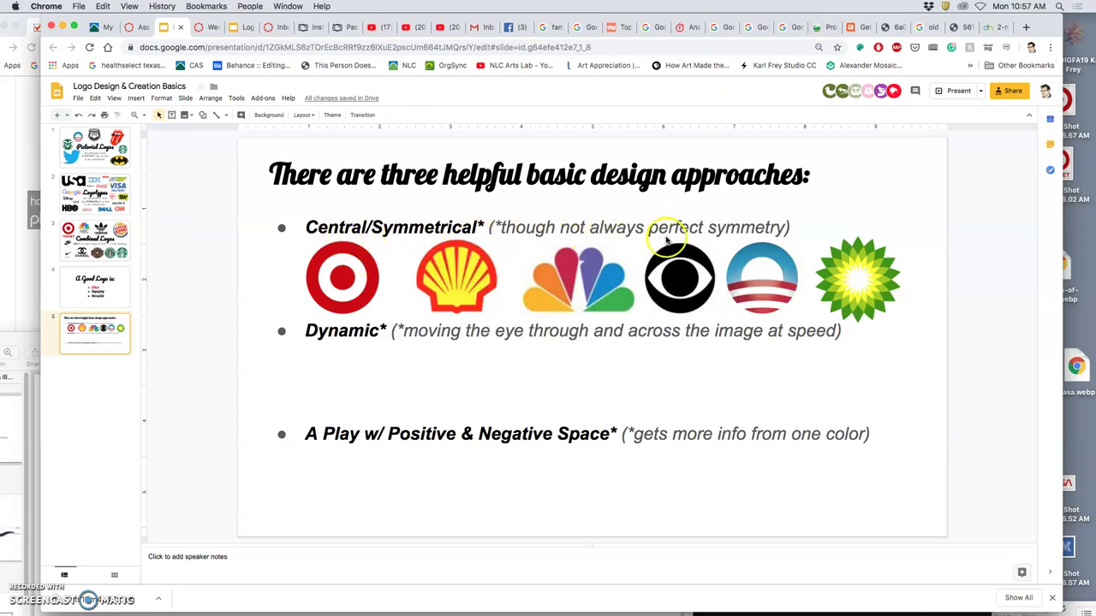
# Drag the Shell logo slightly left toward the Target logo
pyautogui.click(345, 279)
pyautogui.moveTo(434, 282); pyautogui.dragTo(418, 280)
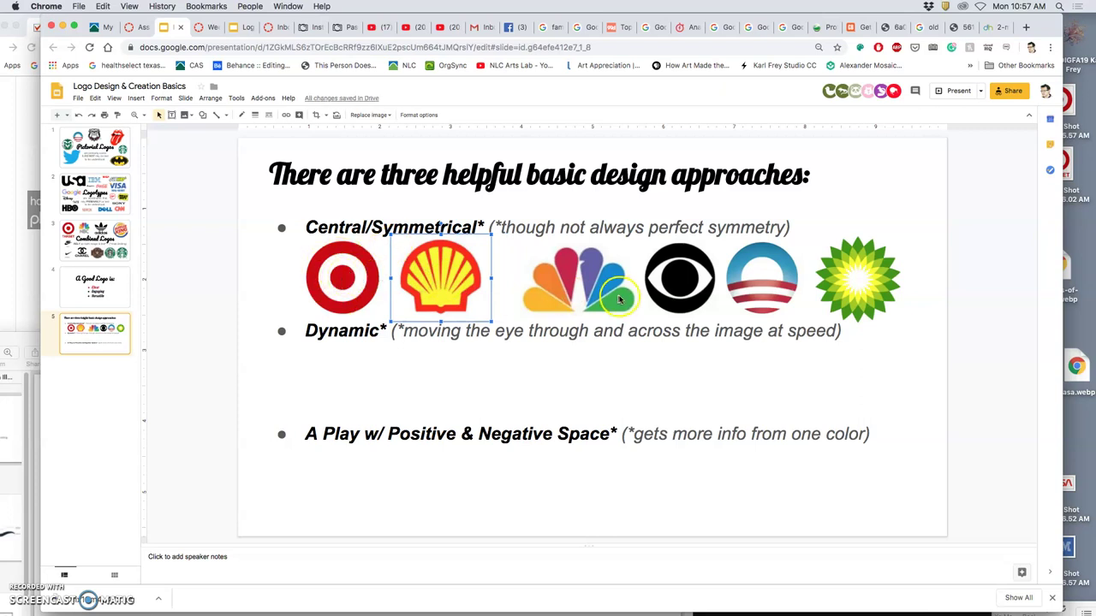
pyautogui.click(580, 293)
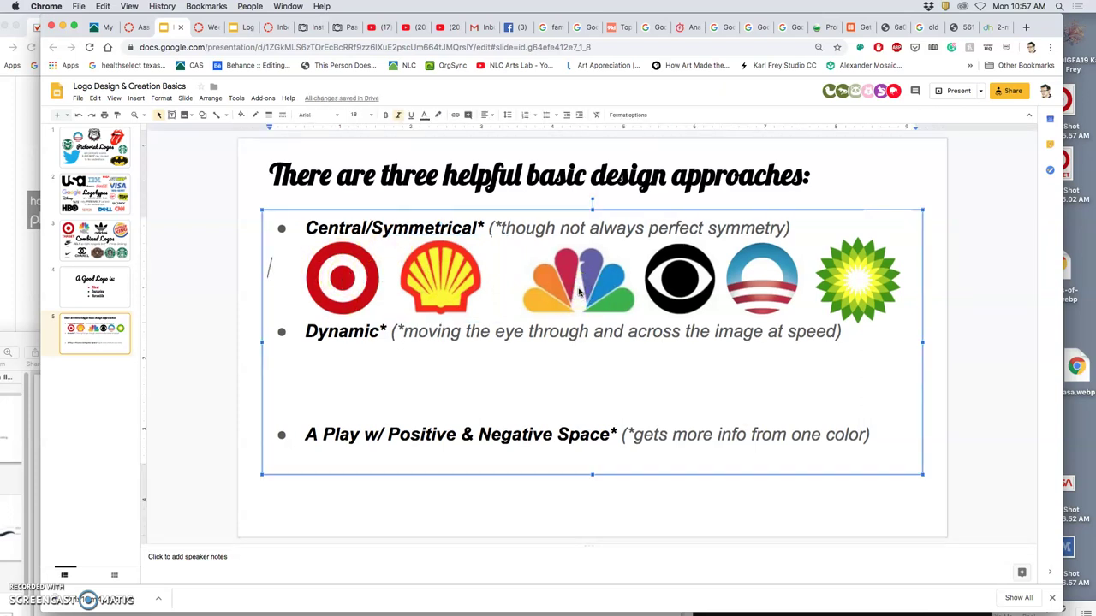
pyautogui.press('Return')
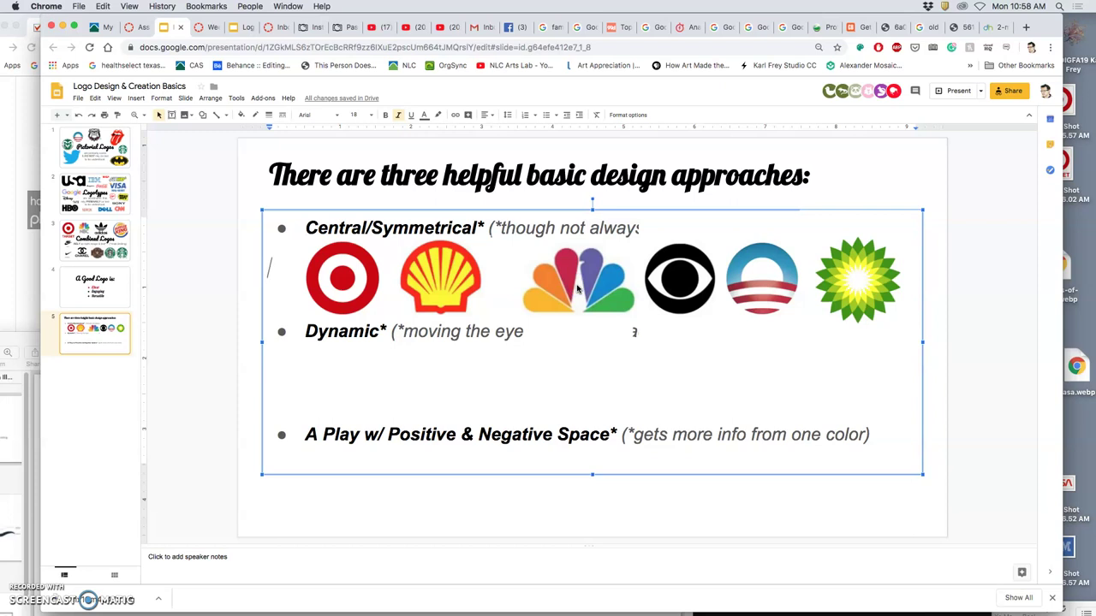
pyautogui.press('super+z')
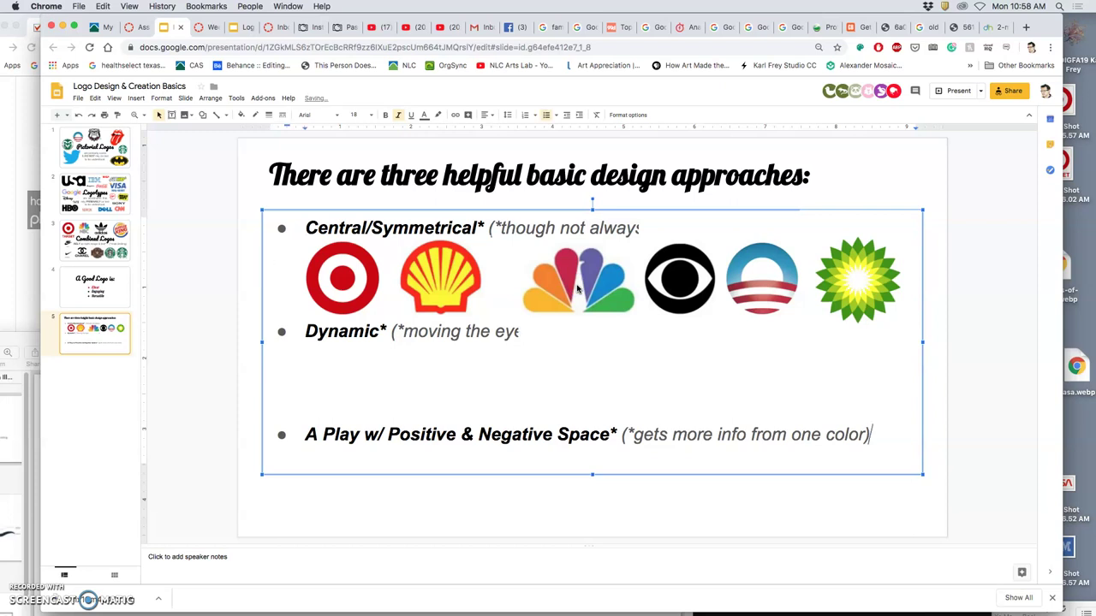
# Nudge the NBC, CBS, Obama and BP logos left to tighten the row
pyautogui.click(577, 289)
pyautogui.click(576, 323)
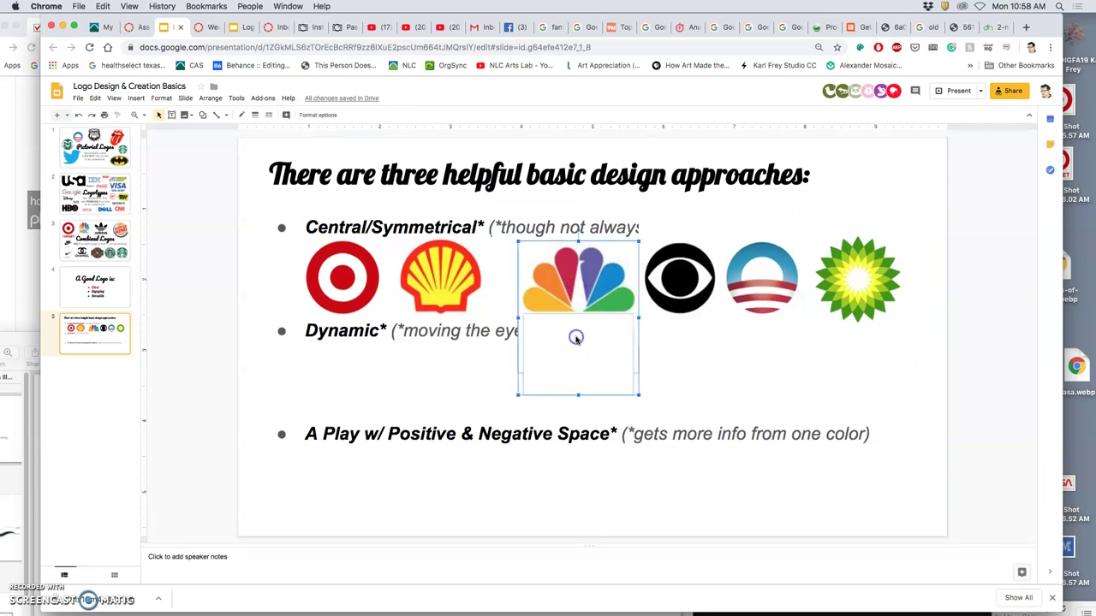
pyautogui.click(582, 289)
pyautogui.press('Left')
pyautogui.press('Left')
pyautogui.press('Left')
pyautogui.press('Left')
pyautogui.press('Left')
pyautogui.press('Left')
pyautogui.press('Left')
pyautogui.press('Left')
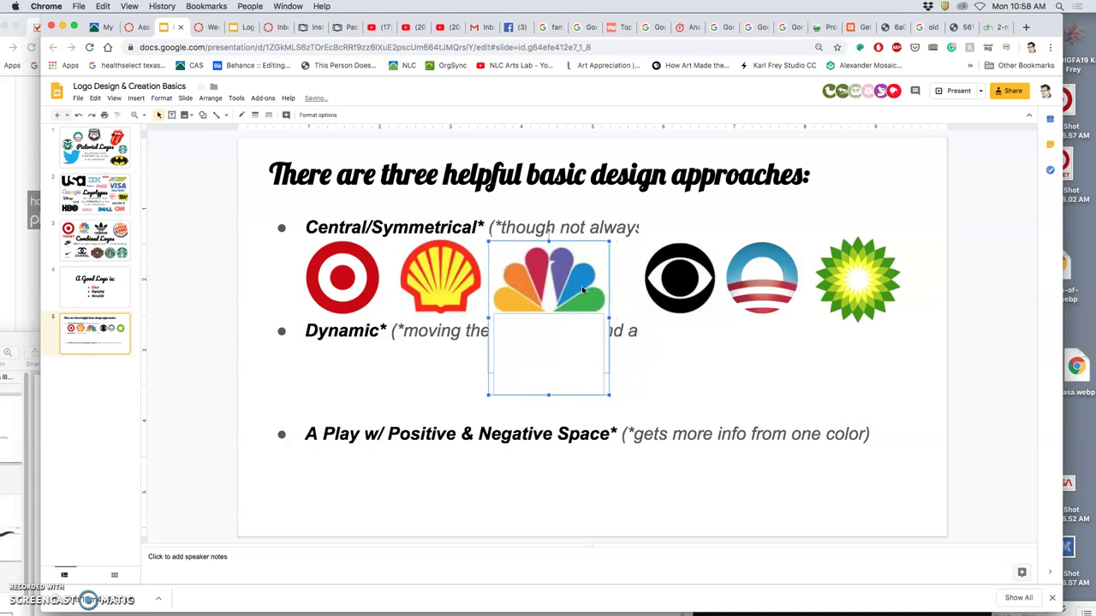
pyautogui.click(675, 287)
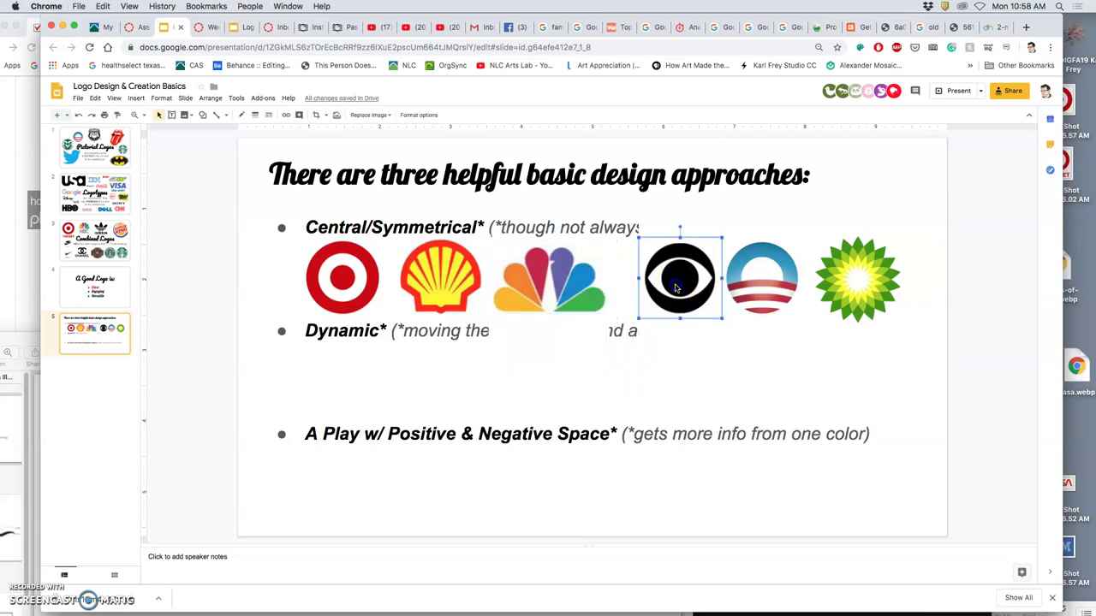
pyautogui.press('Left')
pyautogui.press('Left')
pyautogui.press('Left')
pyautogui.press('Left')
pyautogui.press('Left')
pyautogui.press('Left')
pyautogui.press('Left')
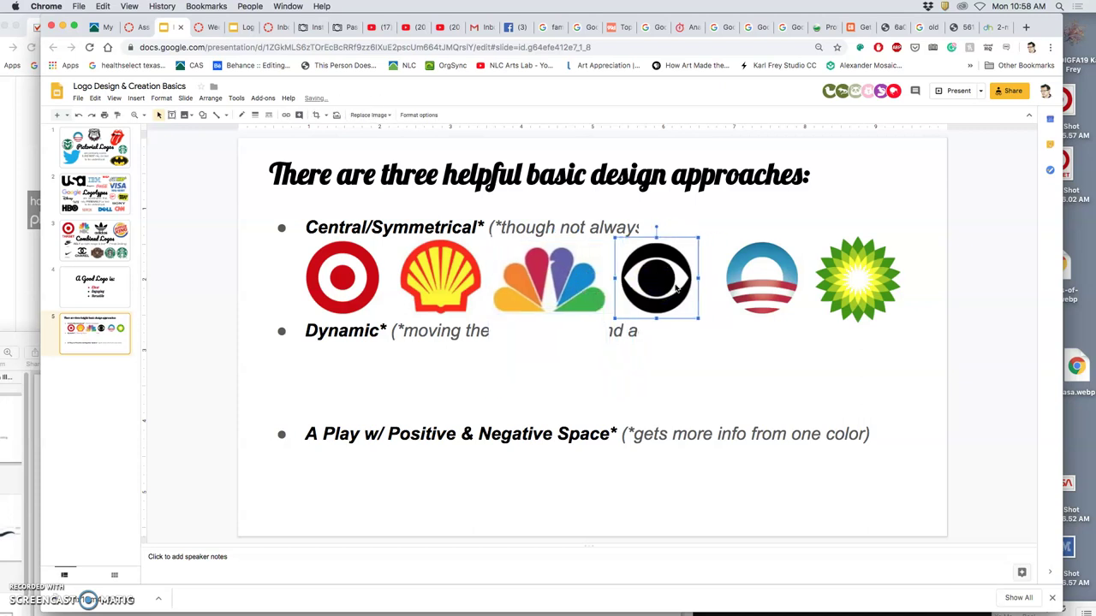
pyautogui.click(745, 285)
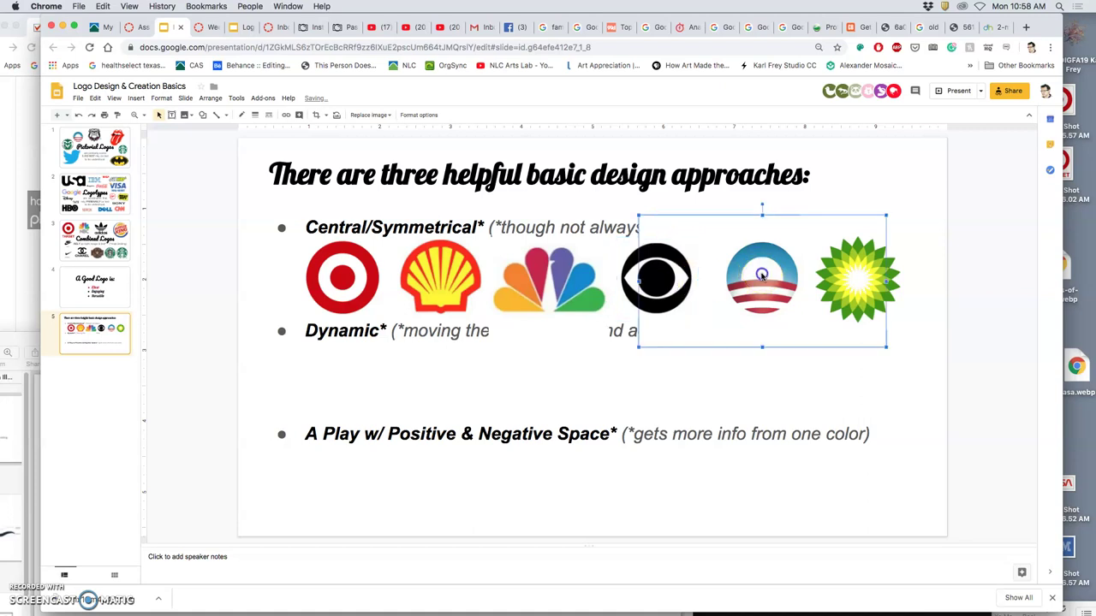
pyautogui.press('Left')
pyautogui.press('Left')
pyautogui.press('Left')
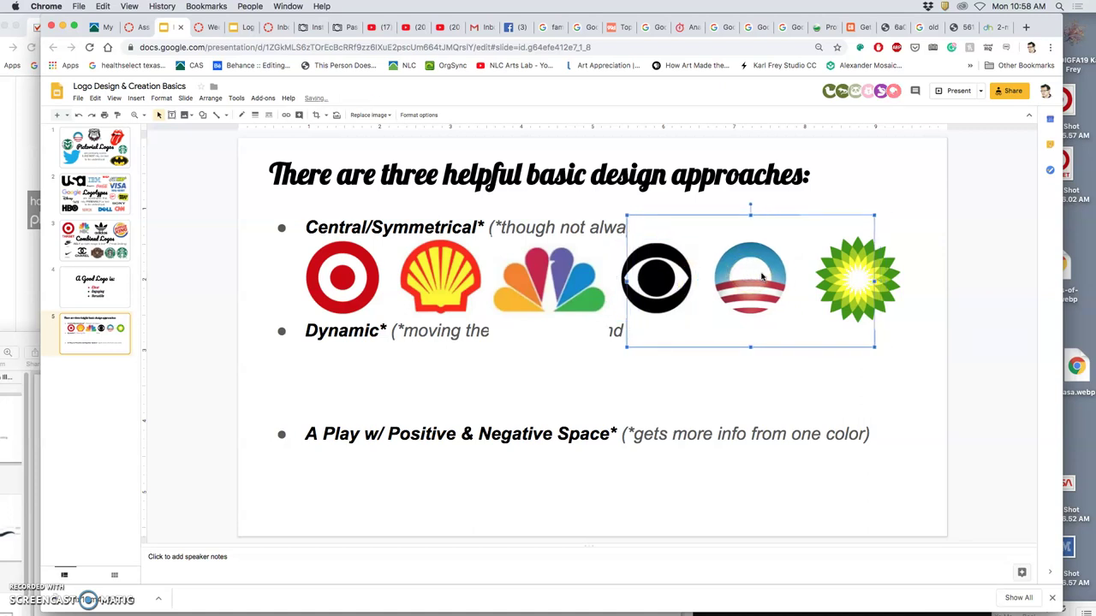
pyautogui.click(881, 283)
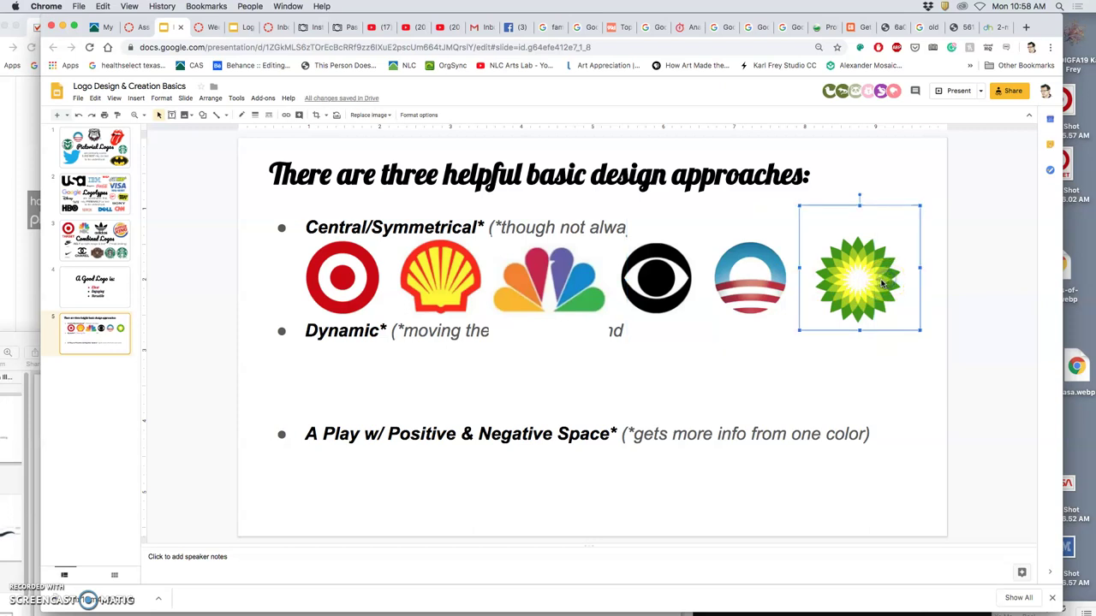
pyautogui.press('Left')
pyautogui.press('Left')
pyautogui.click(917, 407)
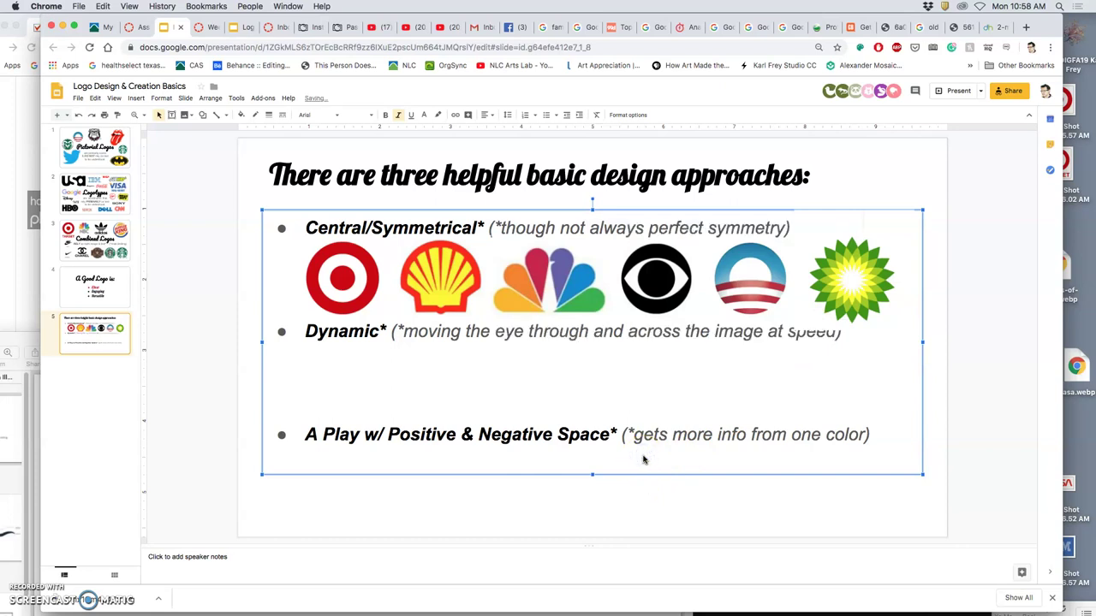
pyautogui.click(108, 288)
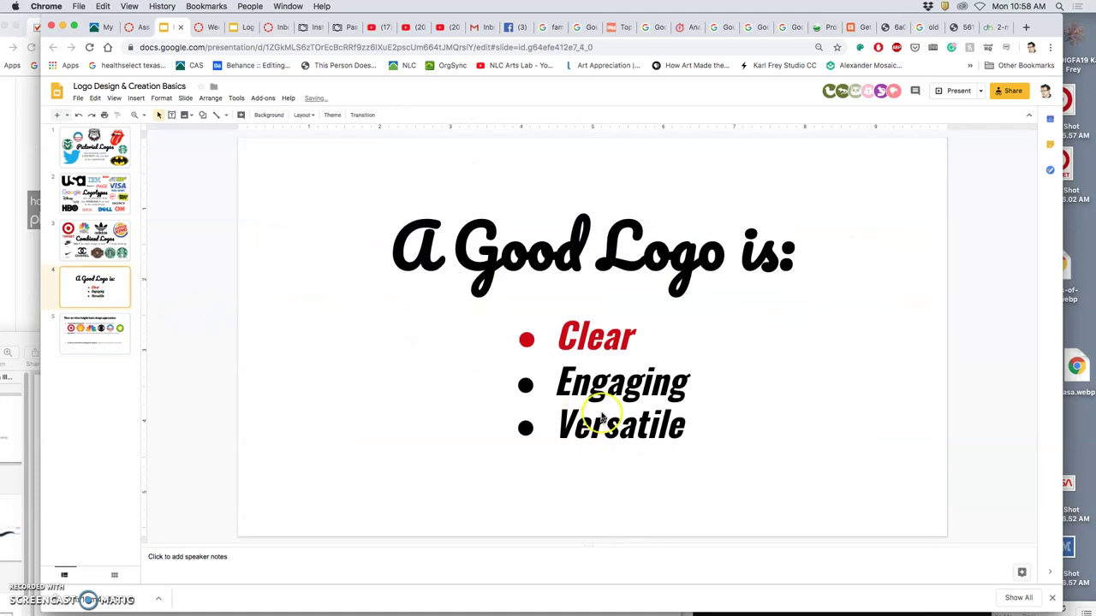
pyautogui.click(101, 339)
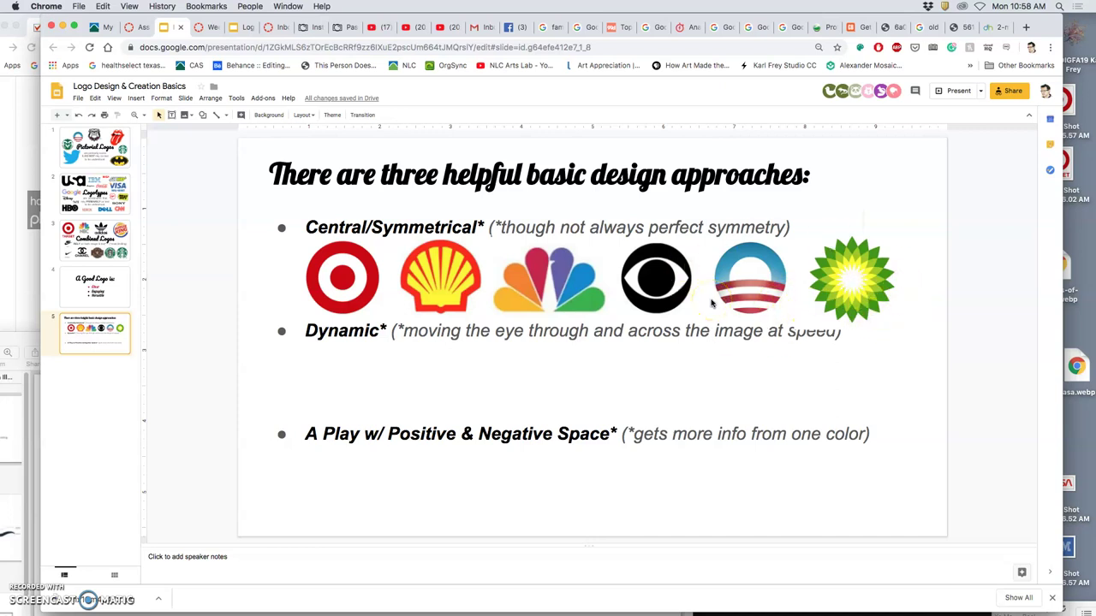
# Return to the Good Logo slide and select its bullet list box
pyautogui.click(105, 289)
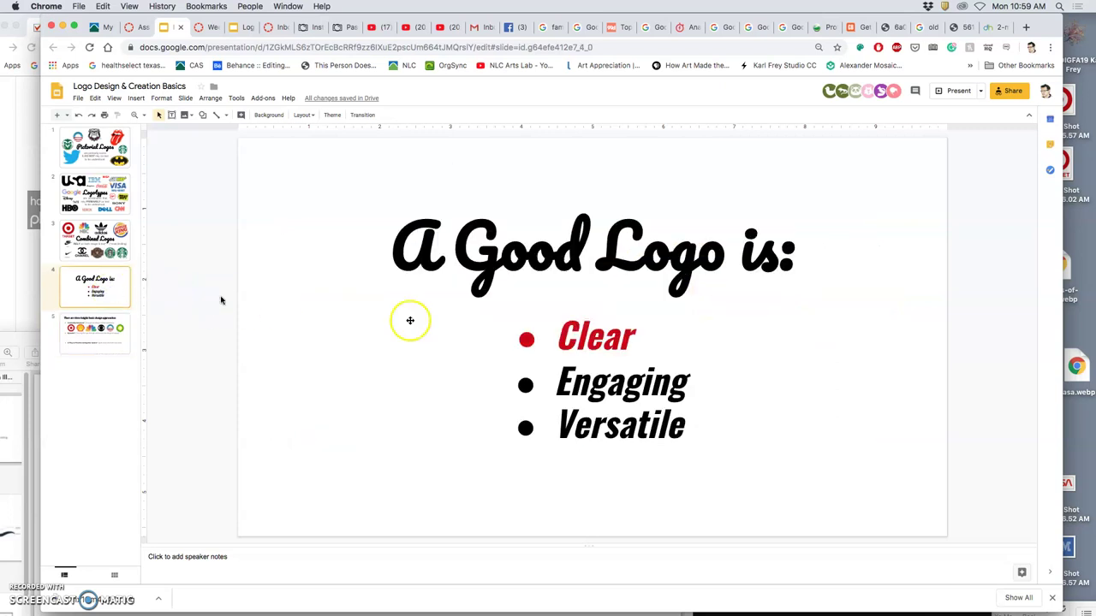
pyautogui.click(665, 385)
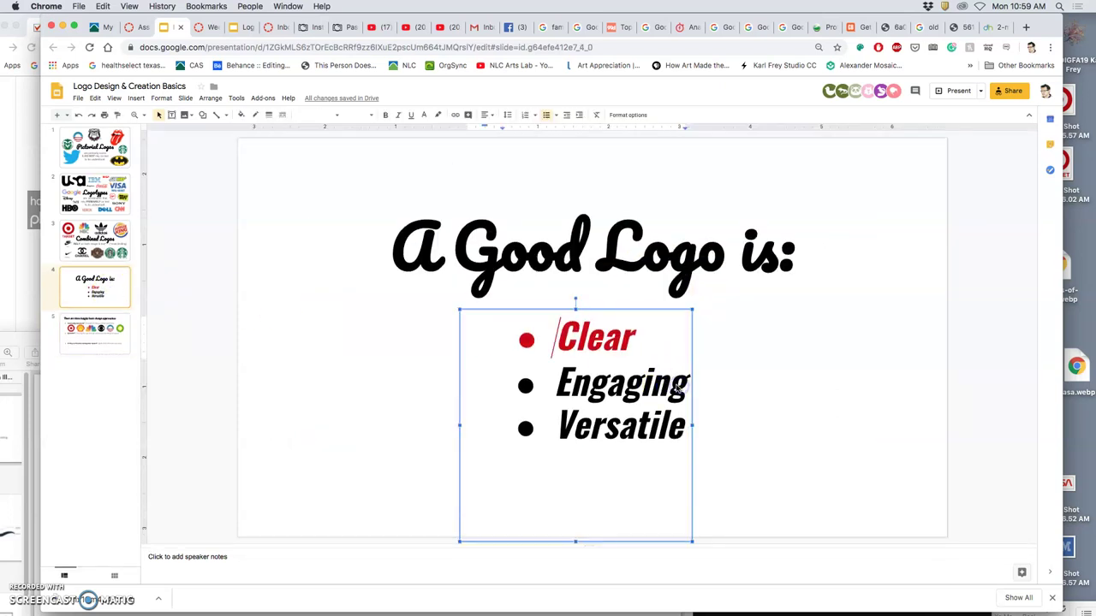
pyautogui.press('Home')
pyautogui.hotkey('shift', 'Right')
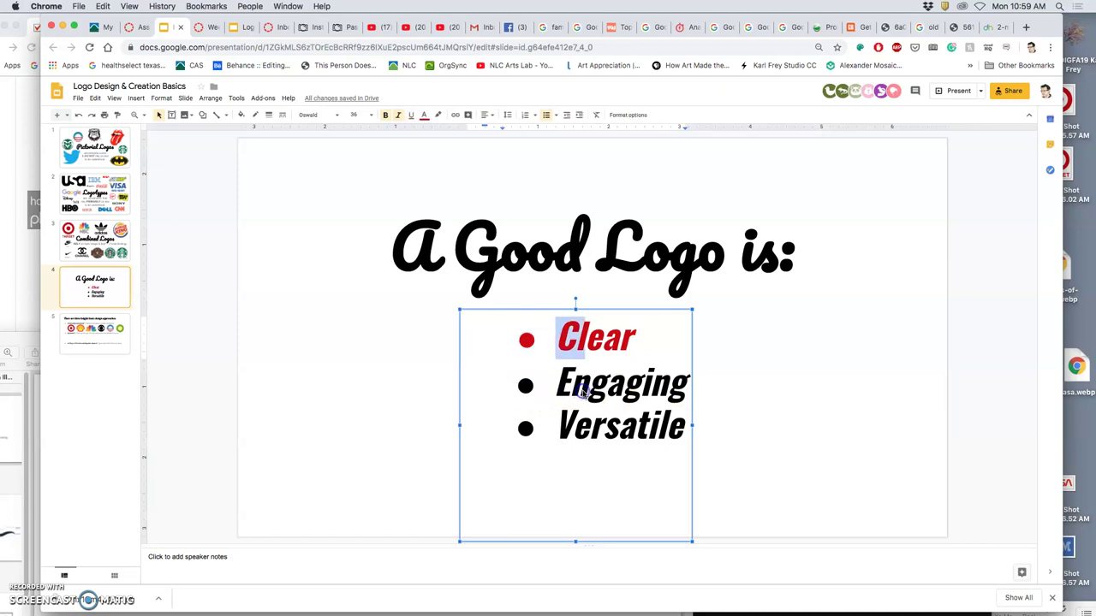
pyautogui.press('Right')
pyautogui.press('Escape')
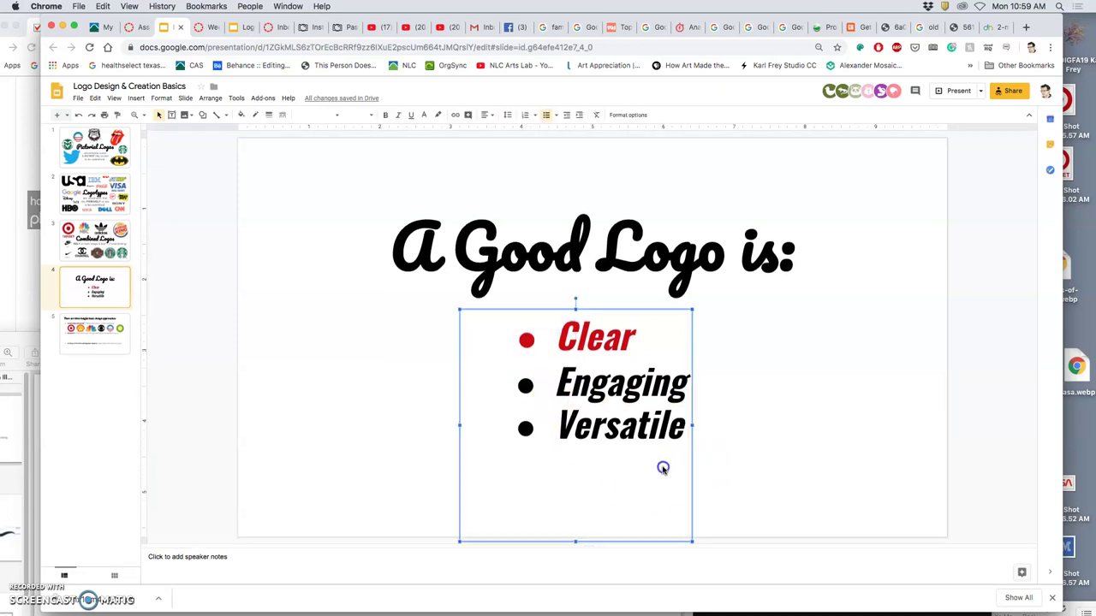
pyautogui.click(676, 426)
pyautogui.click(433, 428)
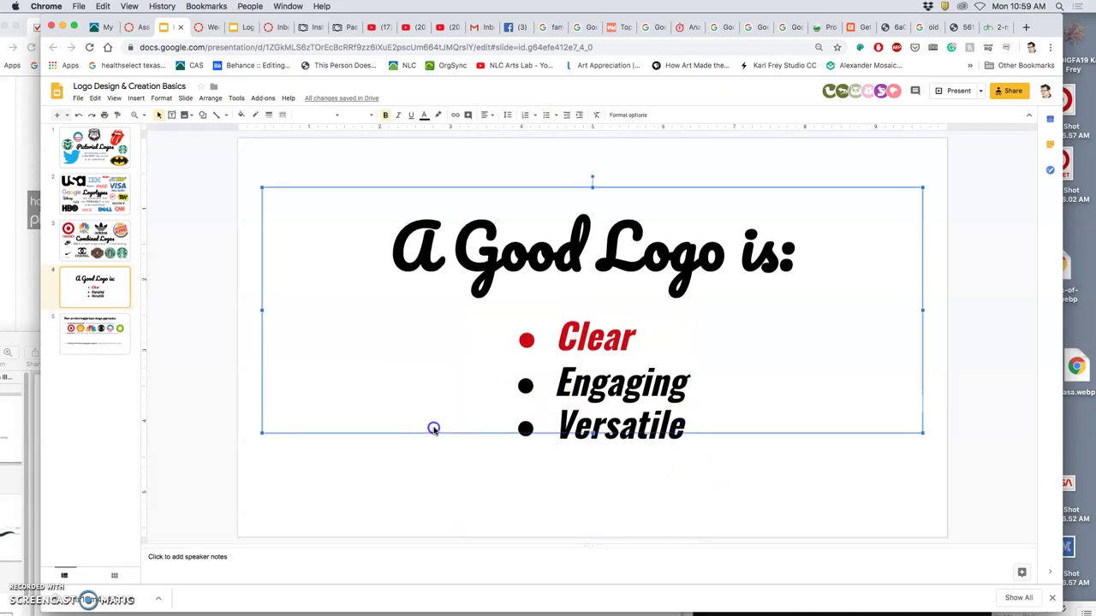
pyautogui.click(558, 416)
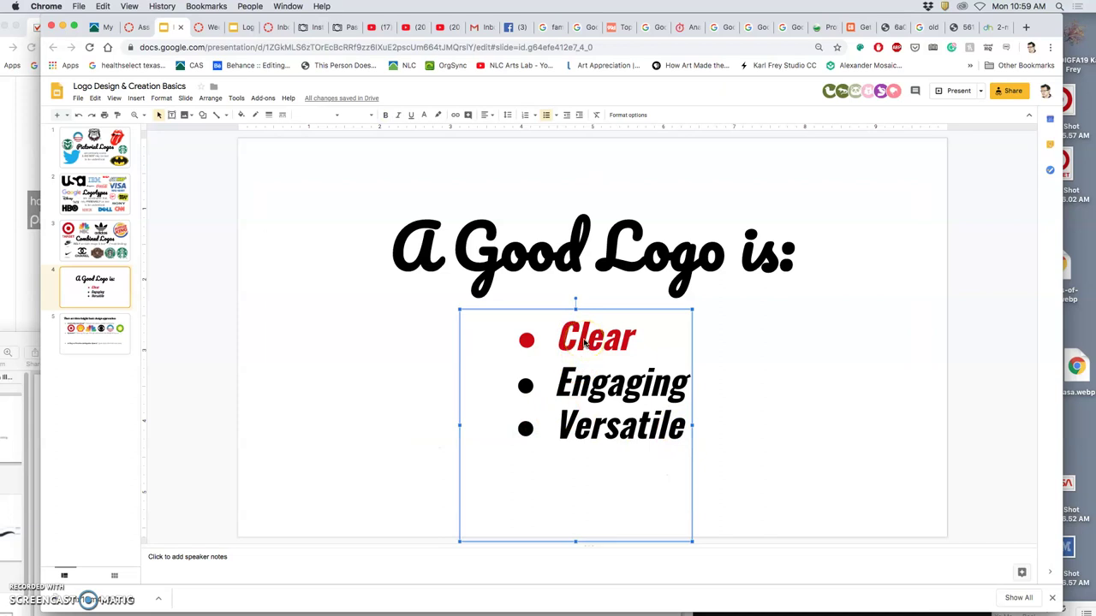
# Make the word 'Engaging' and its bullet light red
pyautogui.click(585, 392)
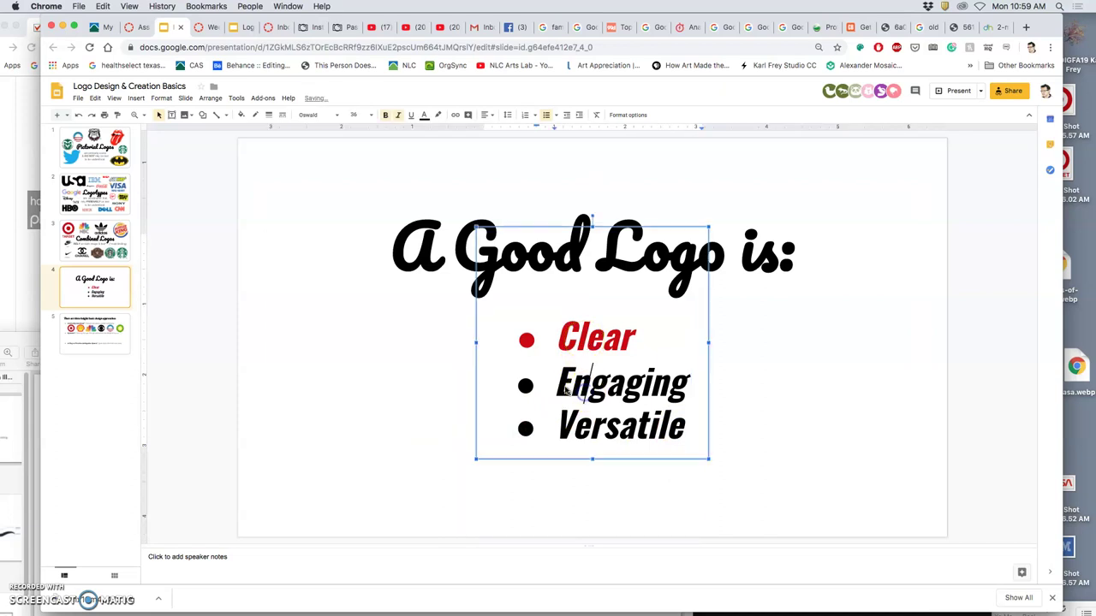
pyautogui.moveTo(552, 385); pyautogui.dragTo(694, 402)
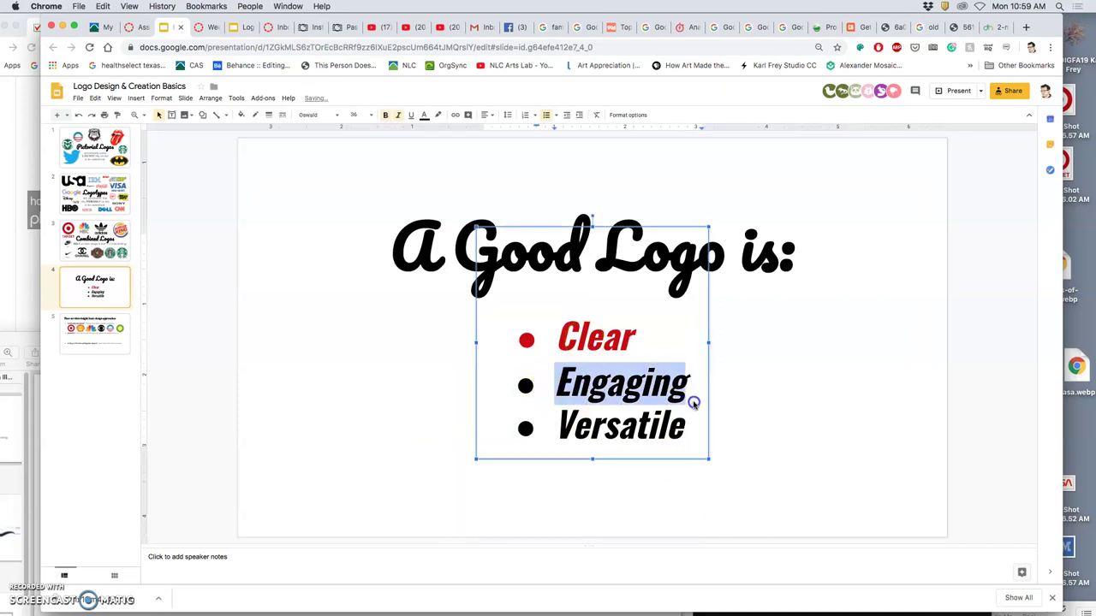
pyautogui.click(424, 115)
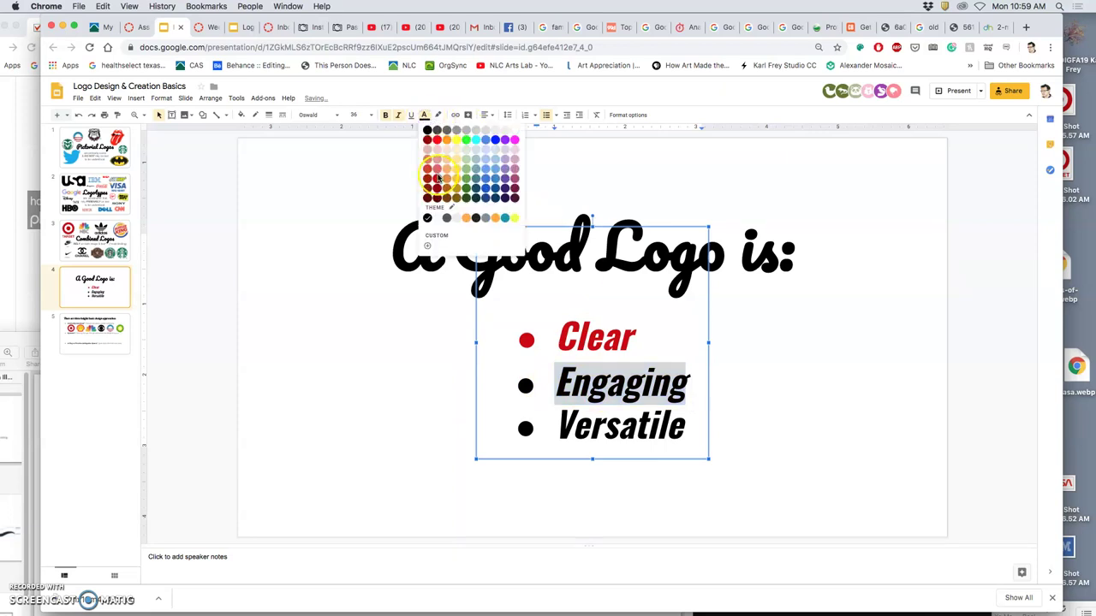
pyautogui.click(437, 174)
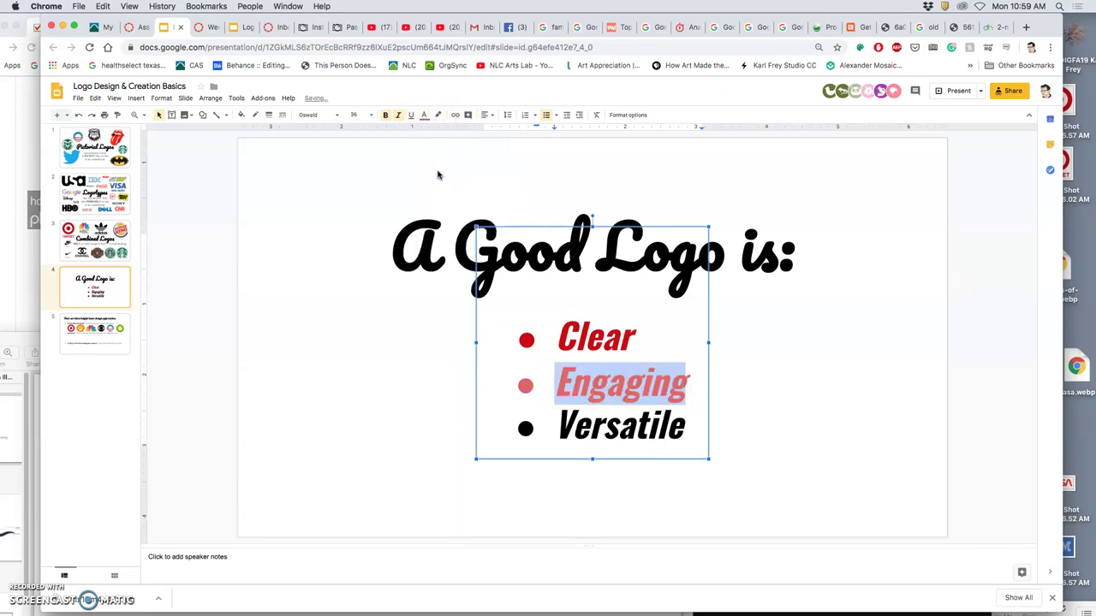
pyautogui.click(859, 373)
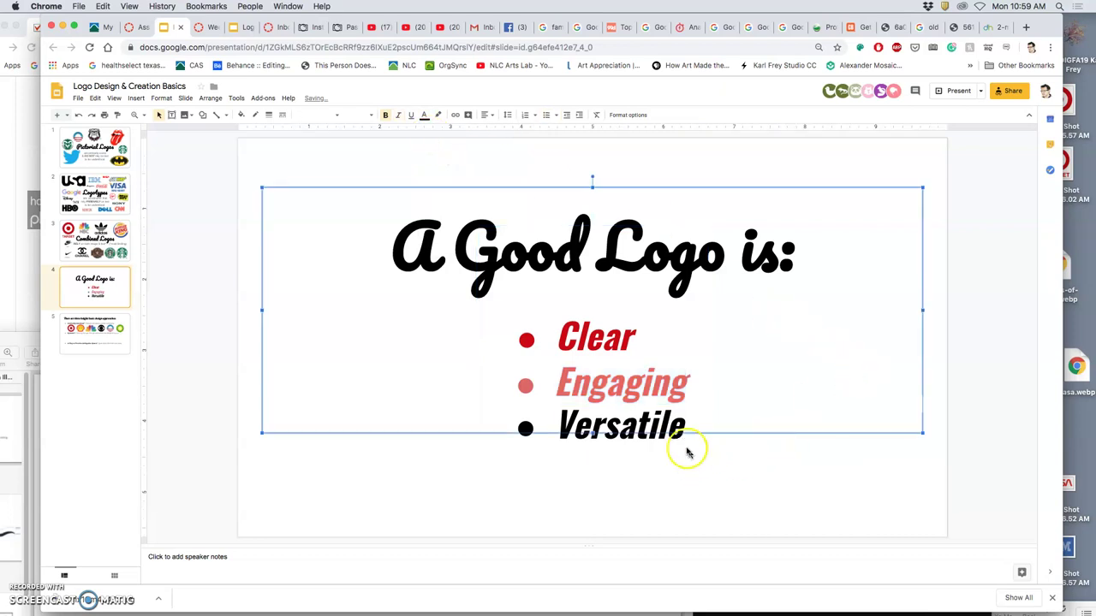
# Look over the design-approaches slide, then step back up to slide 4
pyautogui.click(111, 325)
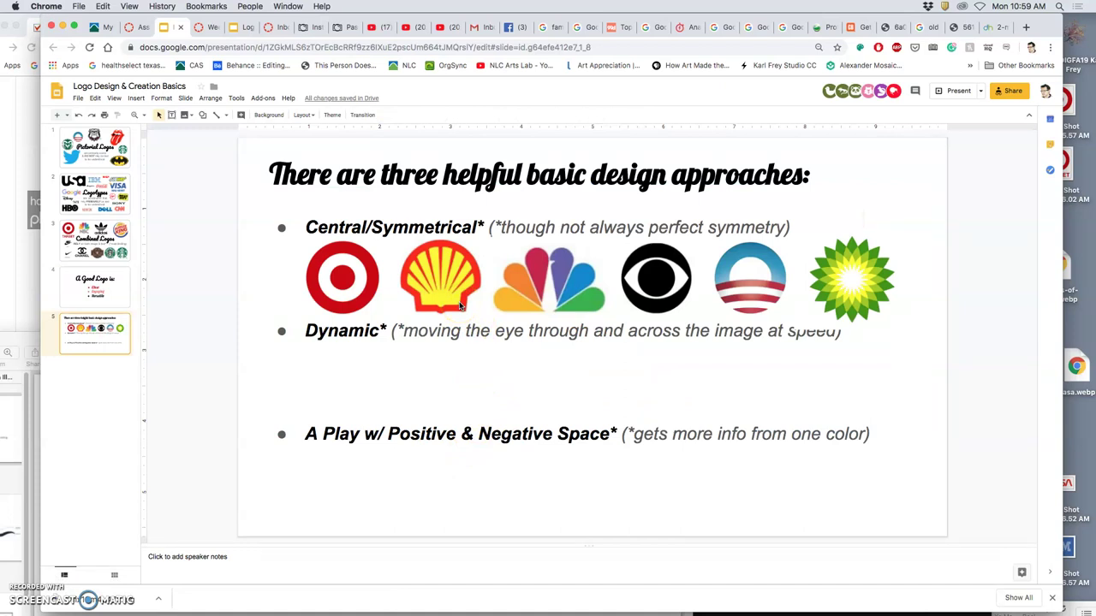
pyautogui.moveTo(885, 218); pyautogui.dragTo(880, 222)
pyautogui.click(924, 292)
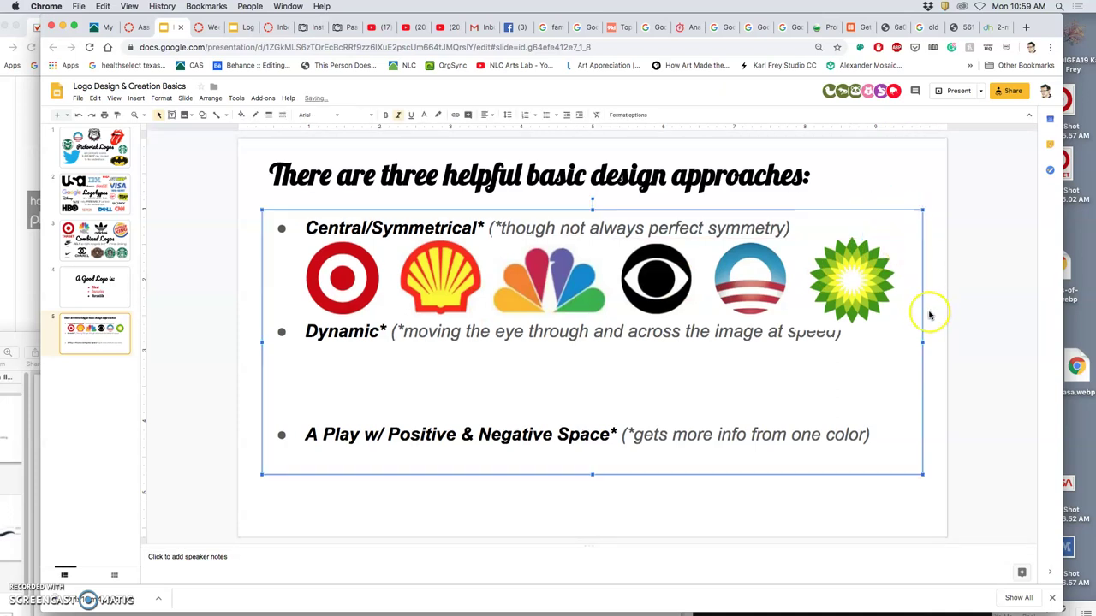
pyautogui.click(937, 308)
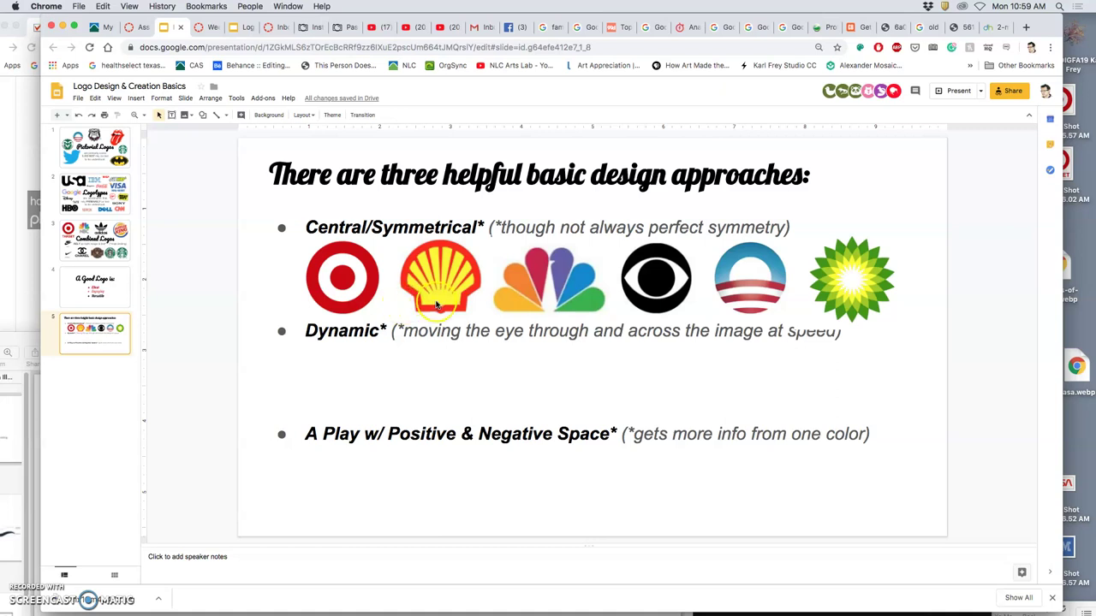
pyautogui.press('Up')
# Make 'Versatile' dark red on slide 4, then reopen slide 5
pyautogui.click(638, 430)
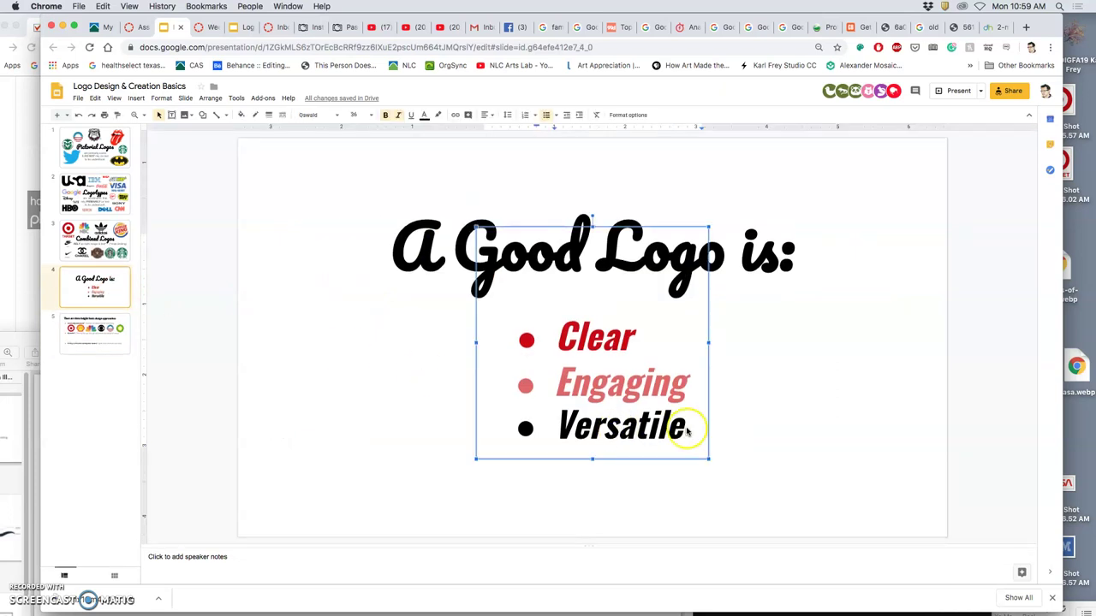
pyautogui.moveTo(686, 432); pyautogui.dragTo(518, 433)
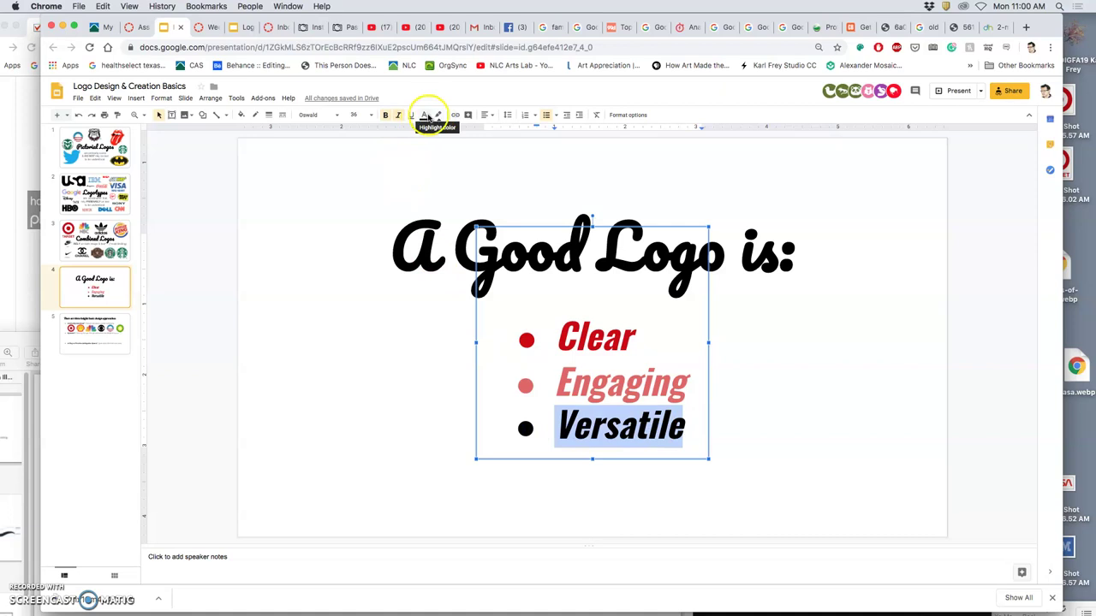
pyautogui.click(426, 116)
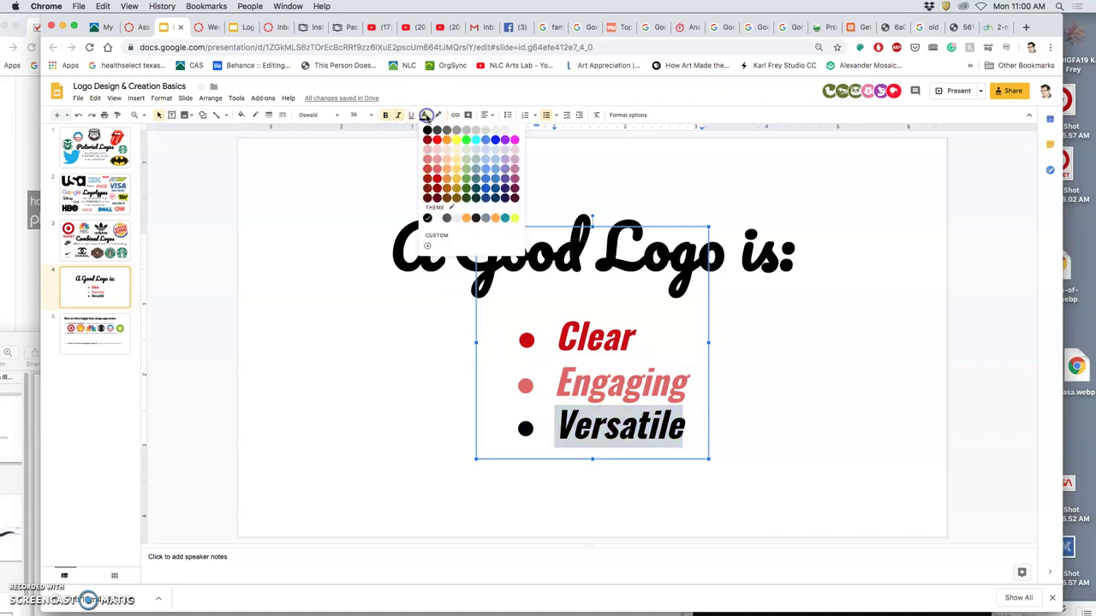
pyautogui.click(440, 182)
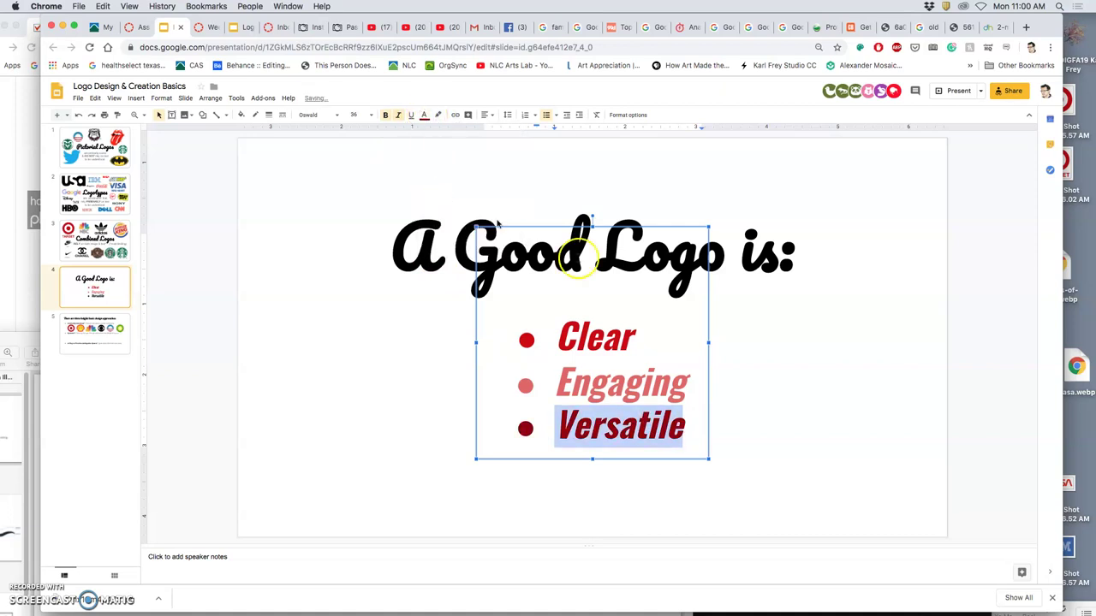
pyautogui.click(849, 387)
pyautogui.click(837, 504)
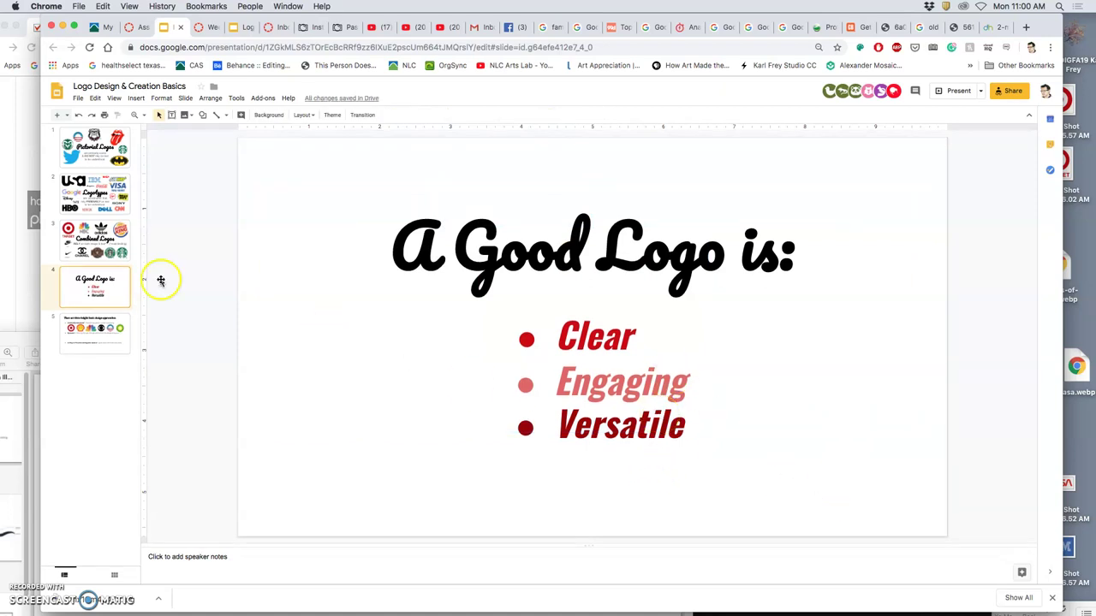
pyautogui.click(90, 328)
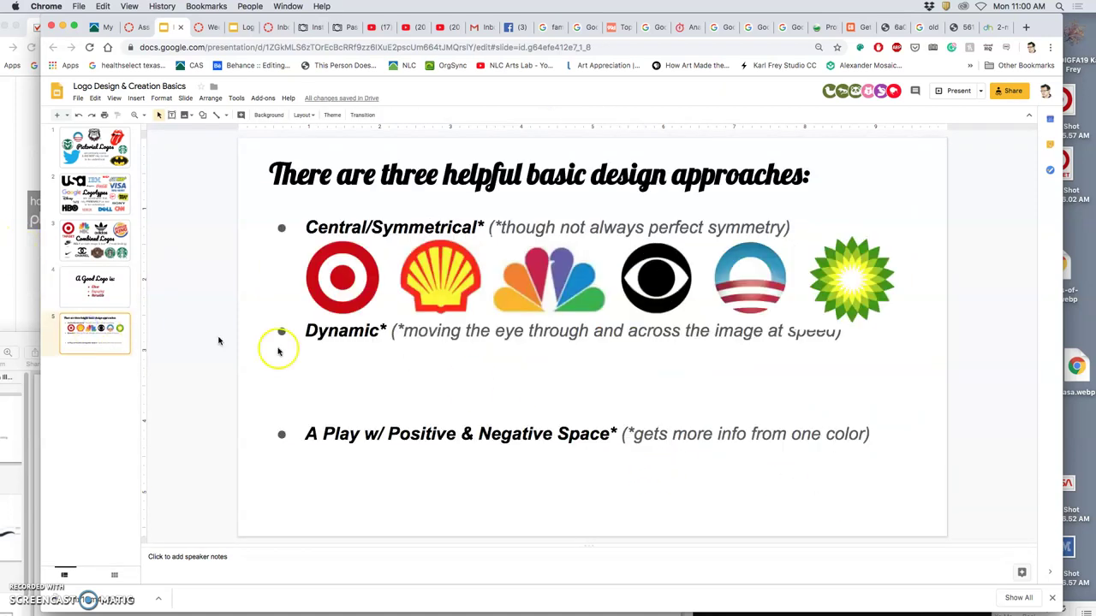
pyautogui.click(648, 395)
pyautogui.click(817, 306)
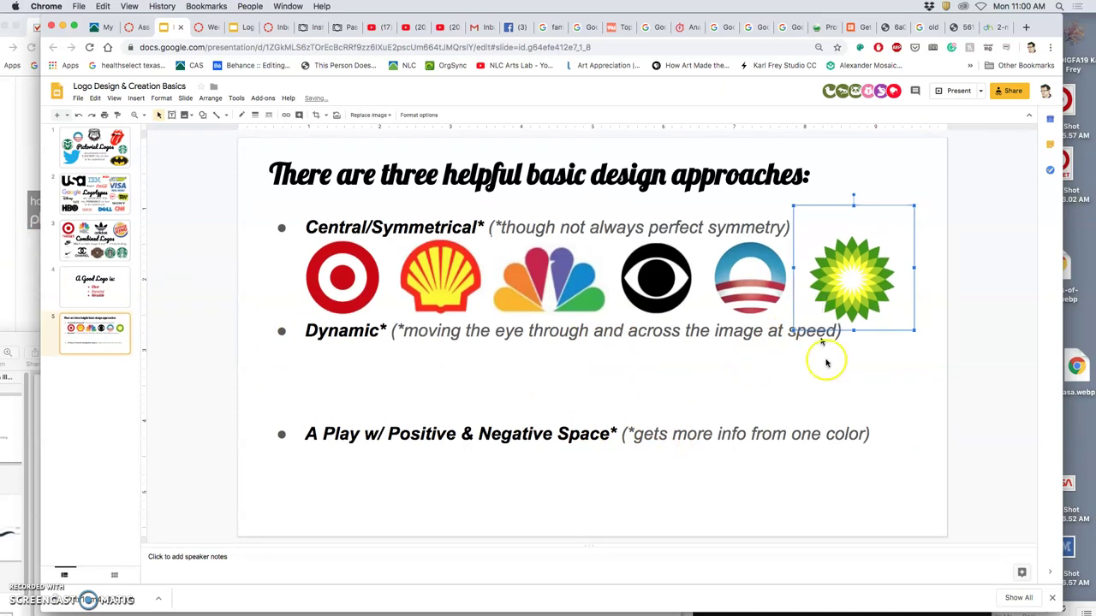
pyautogui.click(871, 392)
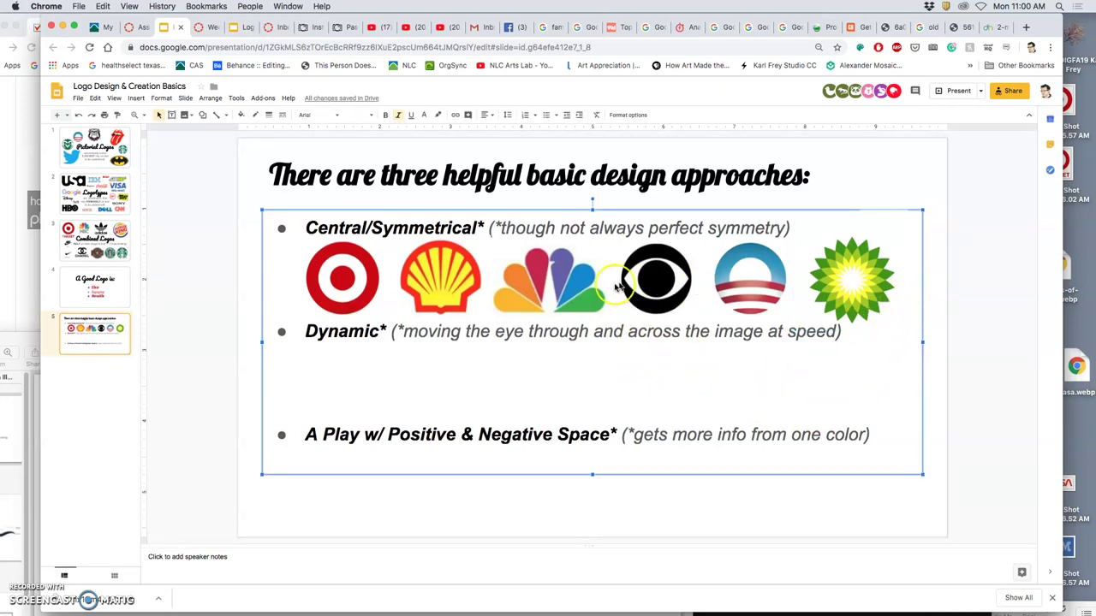
pyautogui.click(936, 366)
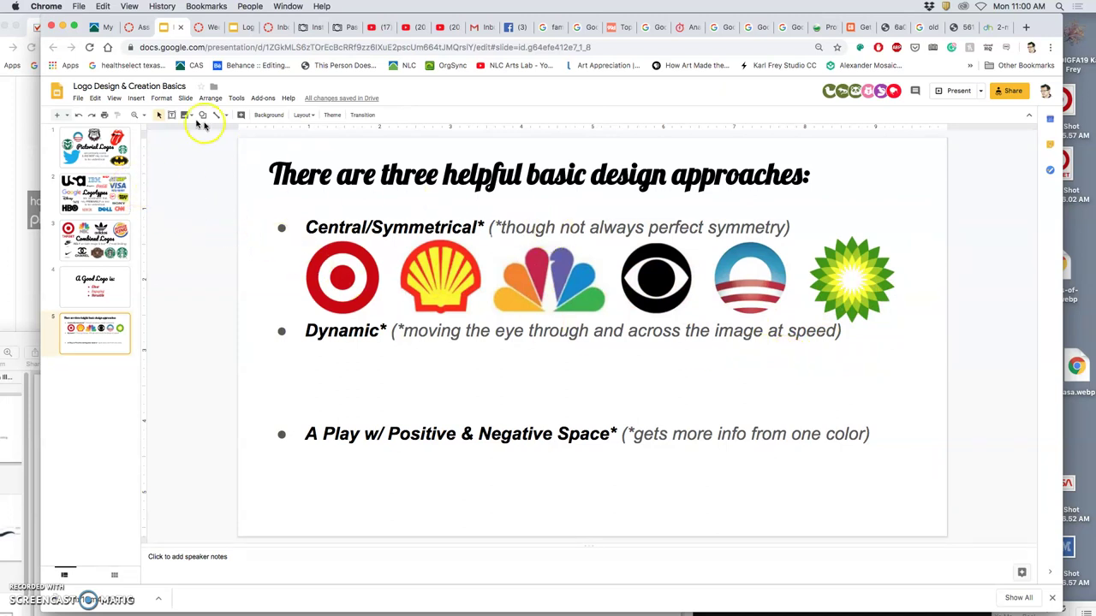
# Copy the Rolling Stones lips logo from slide 1 and paste it, shrunk, below Dynamic on slide 5
pyautogui.click(120, 141)
pyautogui.click(835, 243)
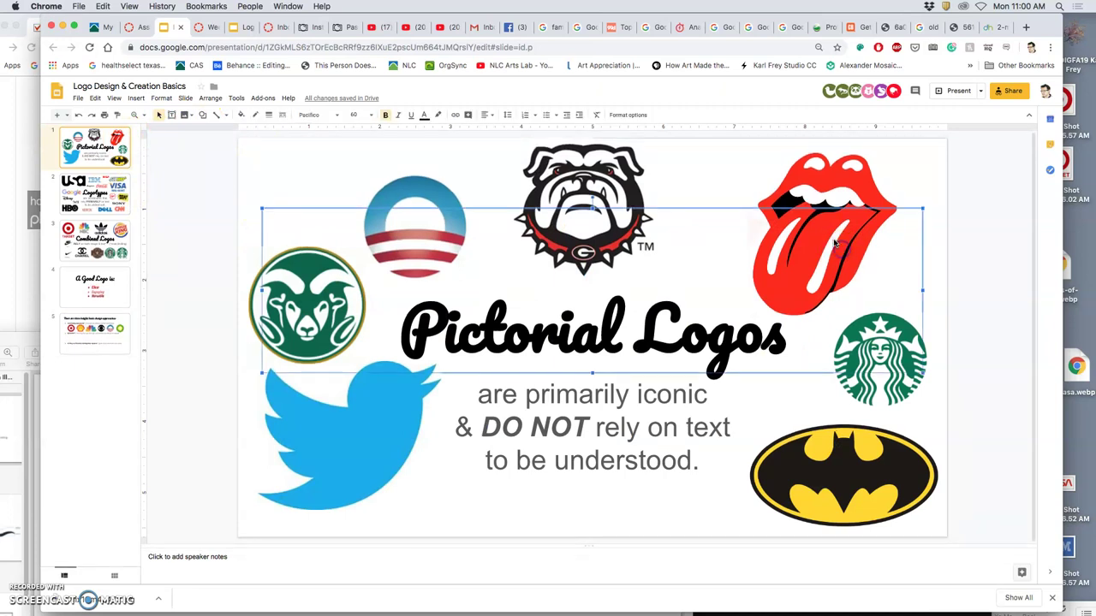
pyautogui.click(835, 184)
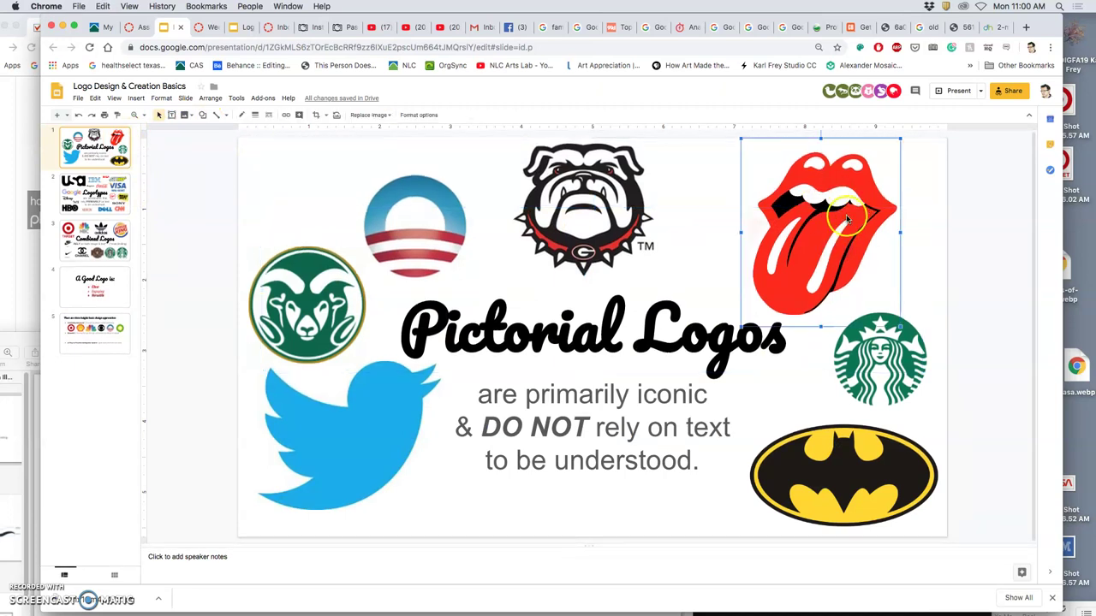
pyautogui.click(105, 330)
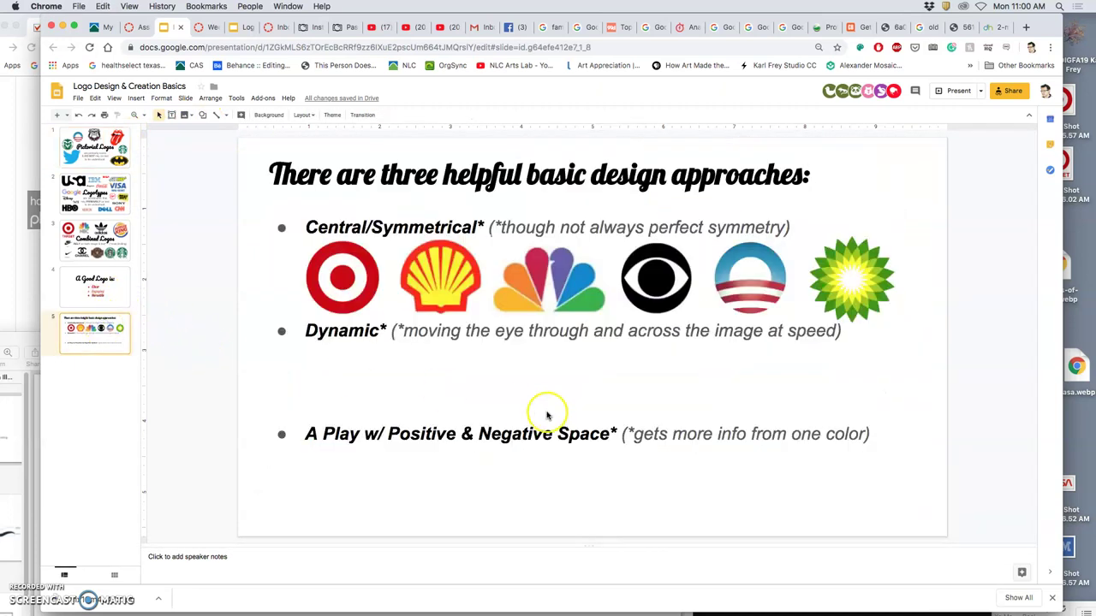
pyautogui.hotkey('ctrl', 'v')
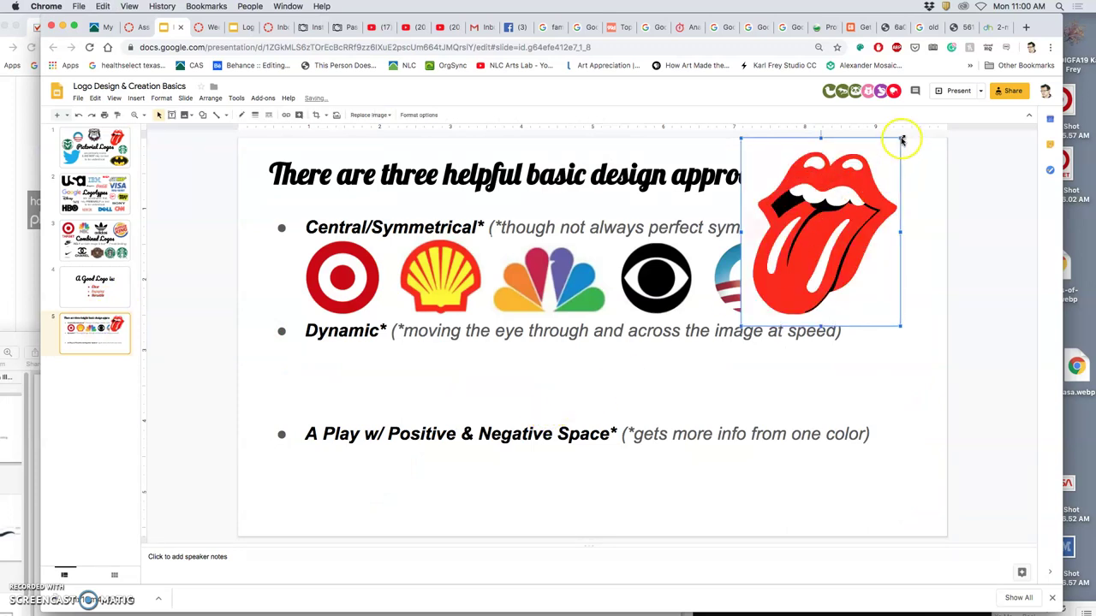
pyautogui.moveTo(899, 138); pyautogui.dragTo(865, 382)
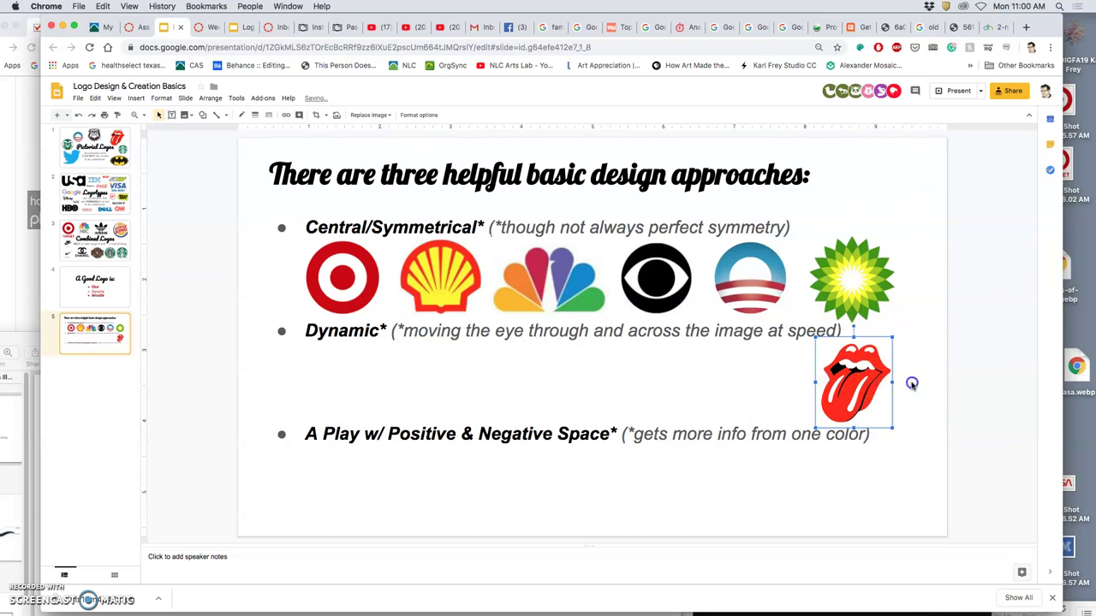
pyautogui.click(907, 359)
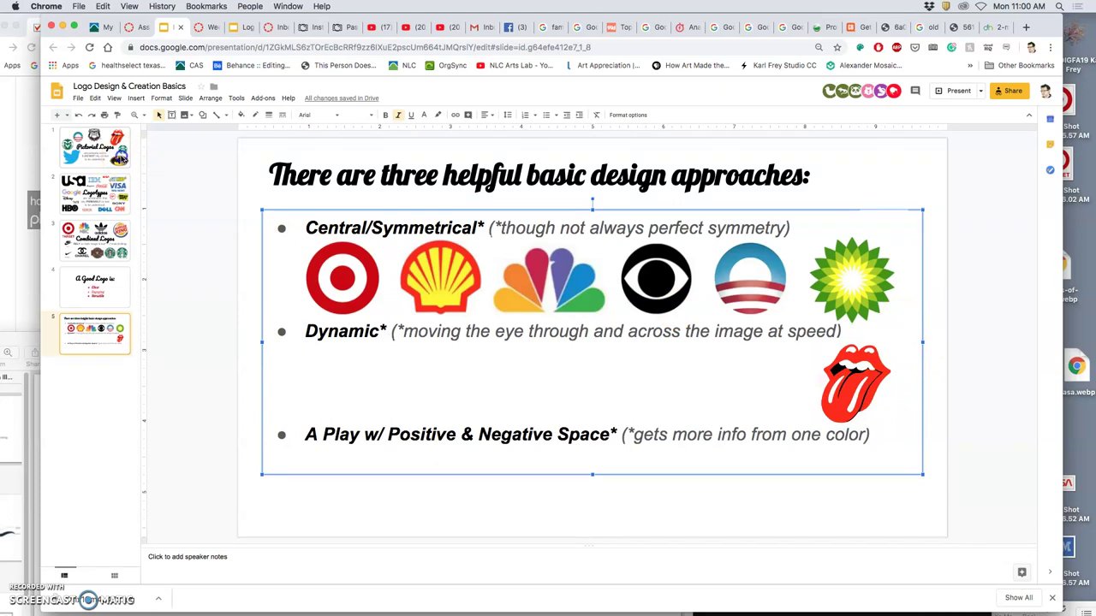
# Paste the Twitter bird from slide 1 under the Dynamic bullet and shrink it
pyautogui.click(121, 159)
pyautogui.click(367, 421)
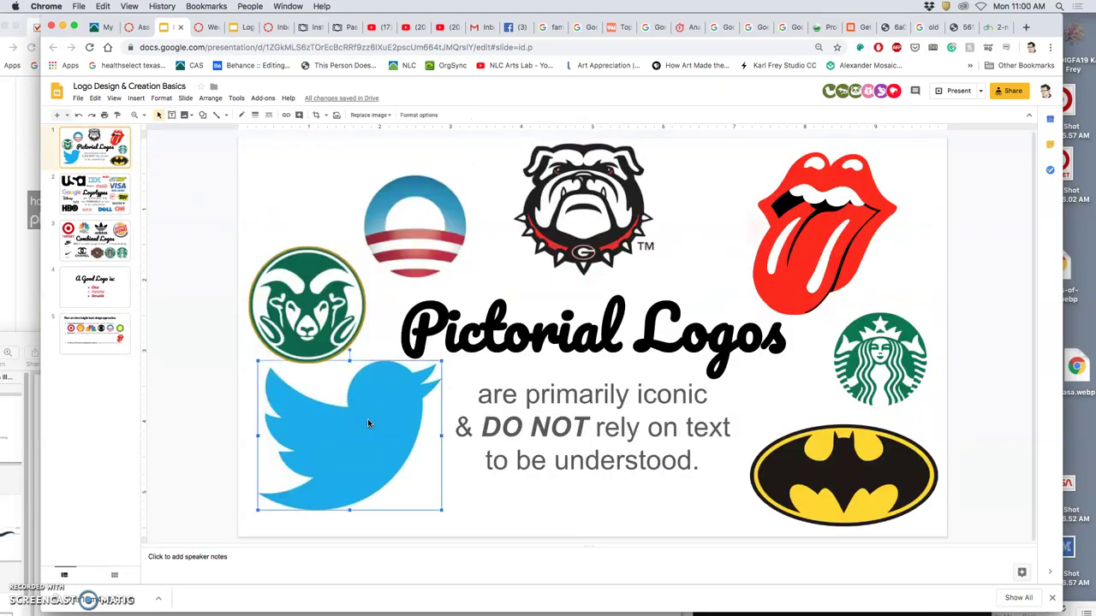
pyautogui.click(103, 338)
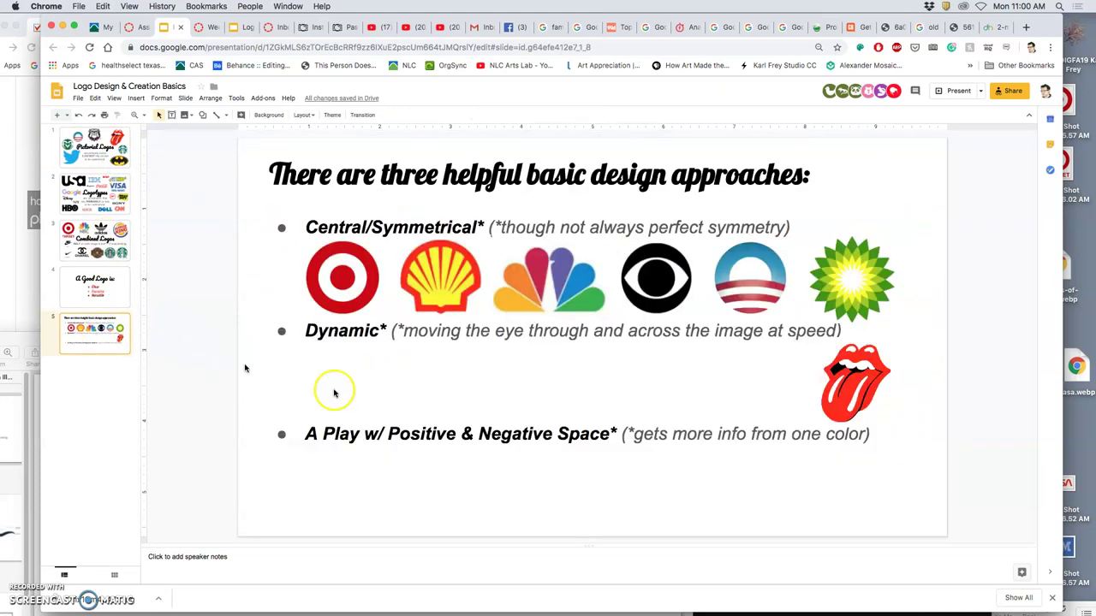
pyautogui.hotkey('ctrl', 'v')
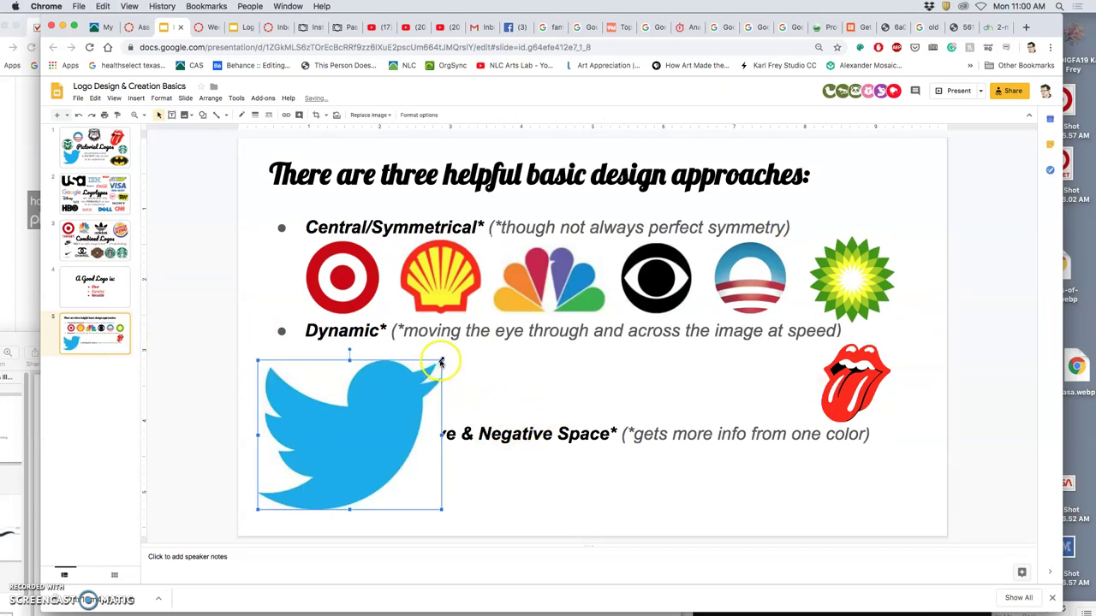
pyautogui.moveTo(440, 362); pyautogui.dragTo(365, 364)
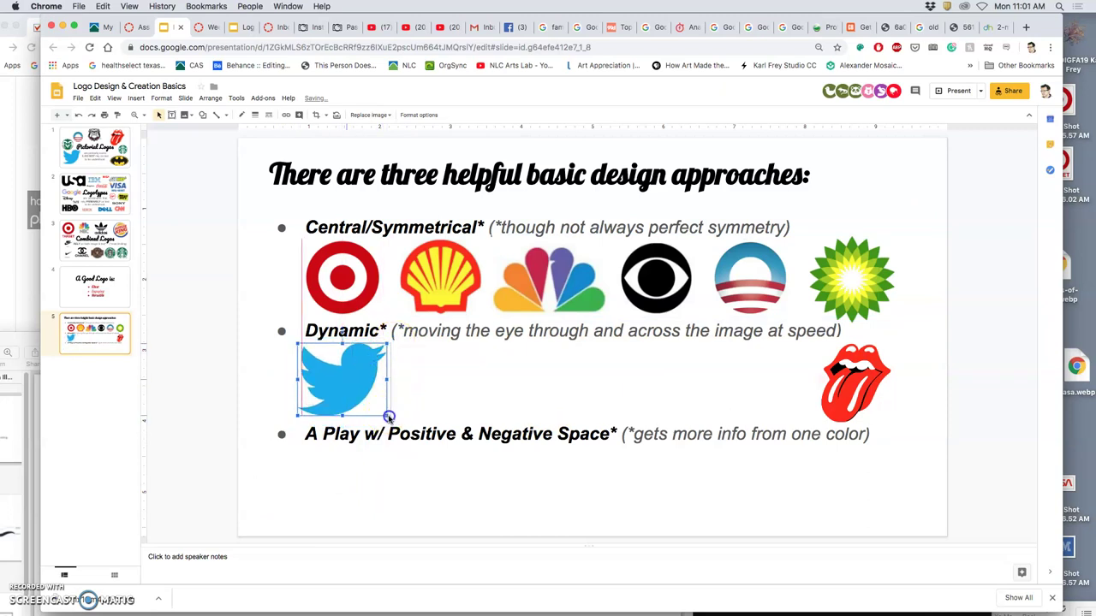
# Nudge the Twitter bird into place, then return to the Pictorial Logos slide
pyautogui.moveTo(389, 417); pyautogui.dragTo(392, 419)
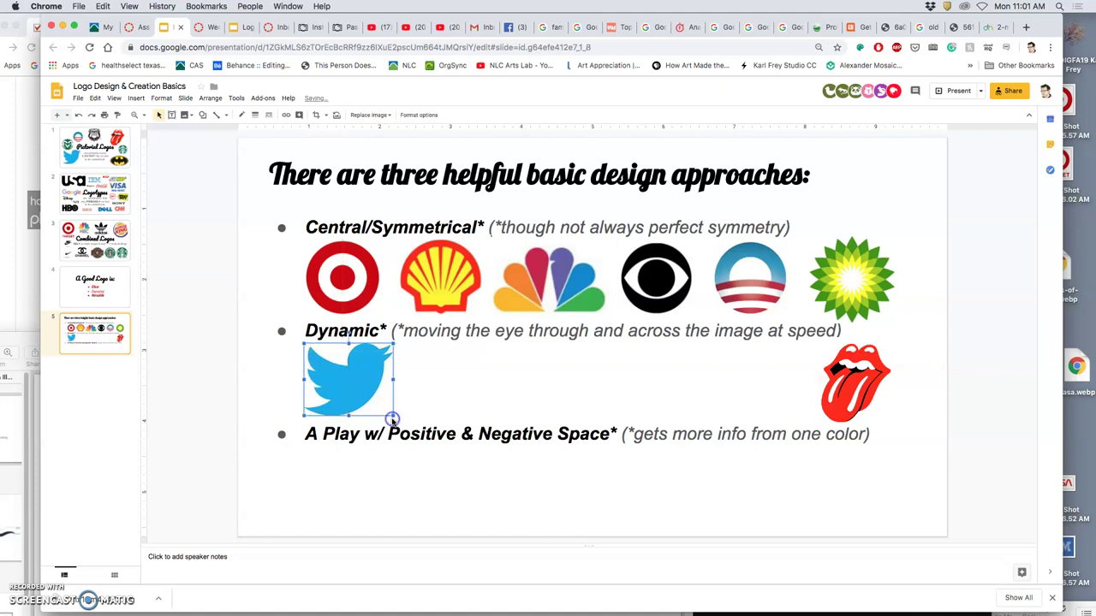
pyautogui.click(394, 409)
pyautogui.moveTo(396, 409); pyautogui.dragTo(397, 419)
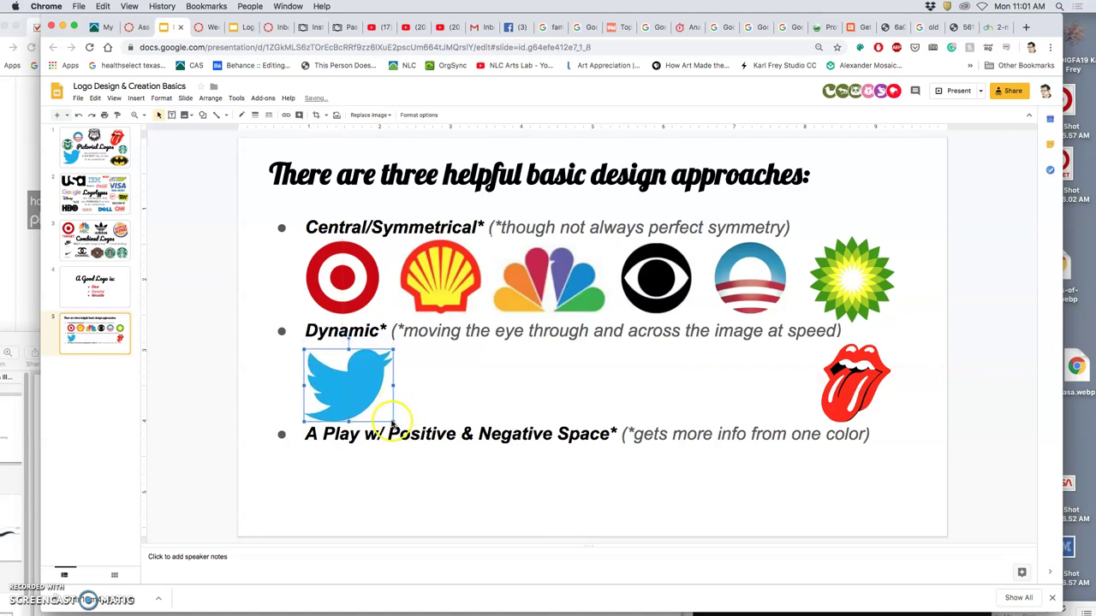
pyautogui.press('super+z')
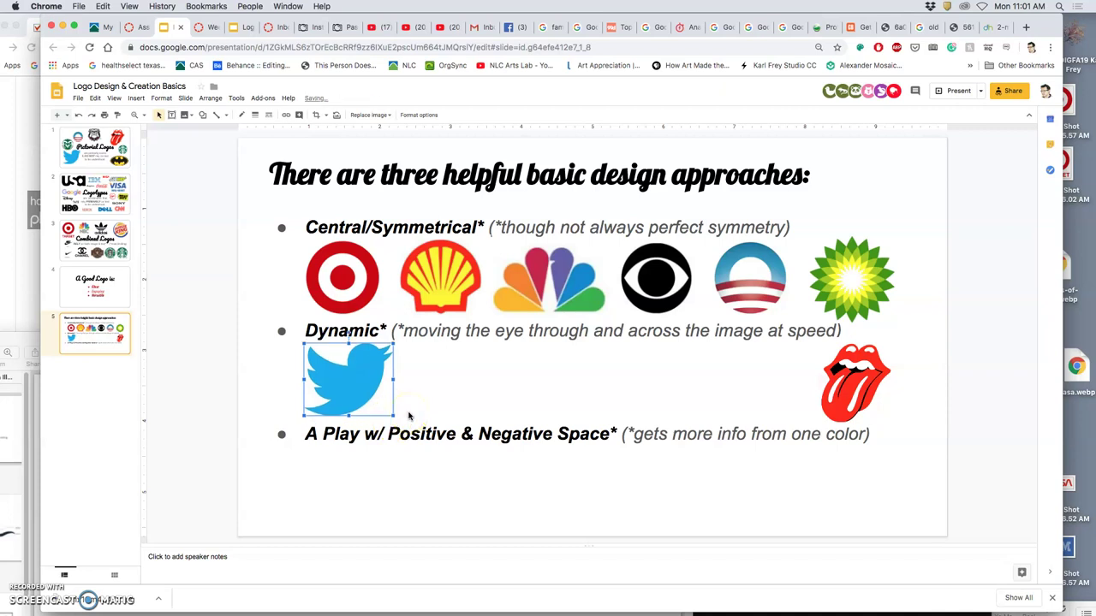
pyautogui.click(432, 463)
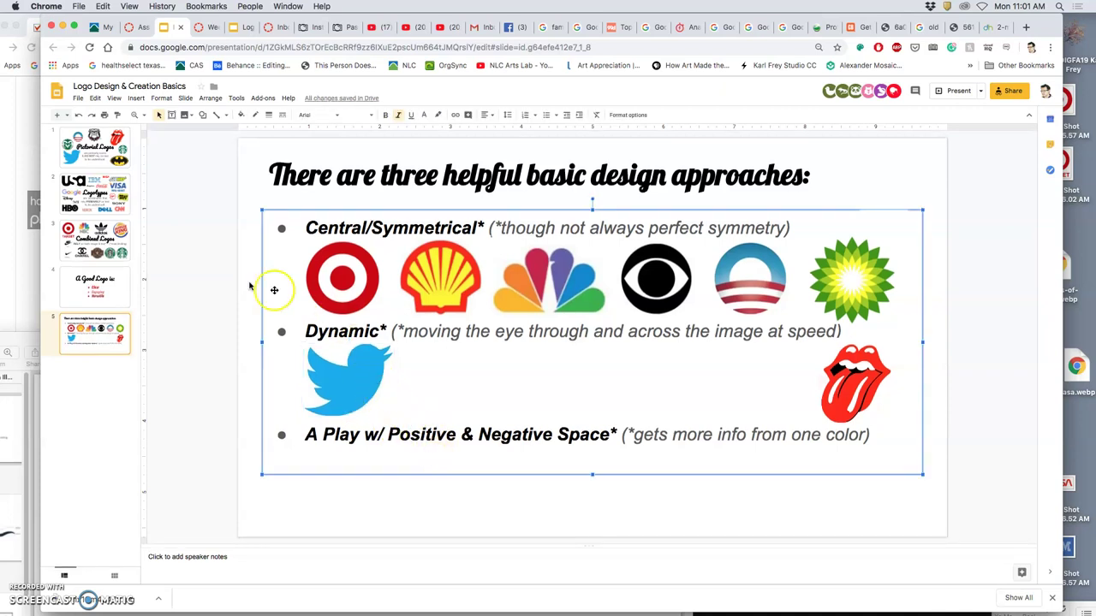
pyautogui.click(102, 150)
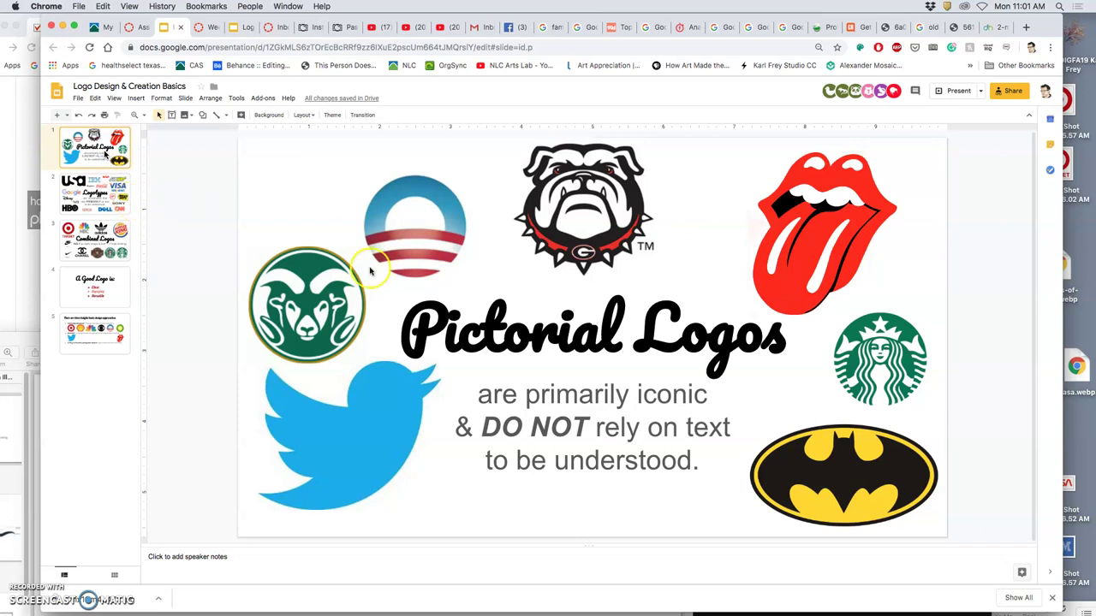
# Flip through the Logotypes, Pictorial and Combined Logos slides, ending on Logotypes
pyautogui.click(115, 205)
pyautogui.click(116, 164)
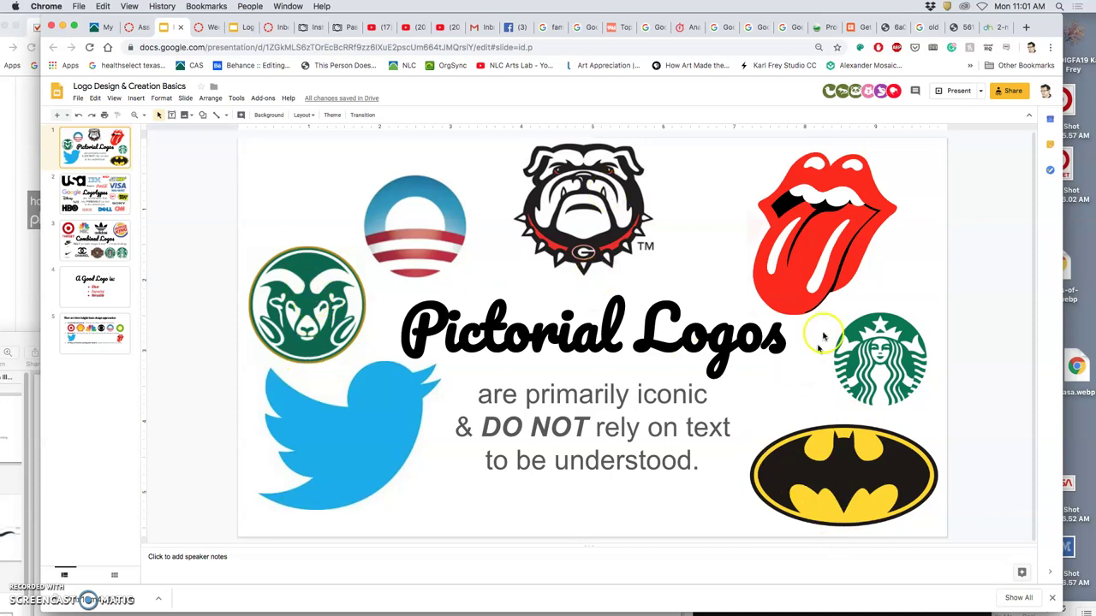
pyautogui.click(95, 206)
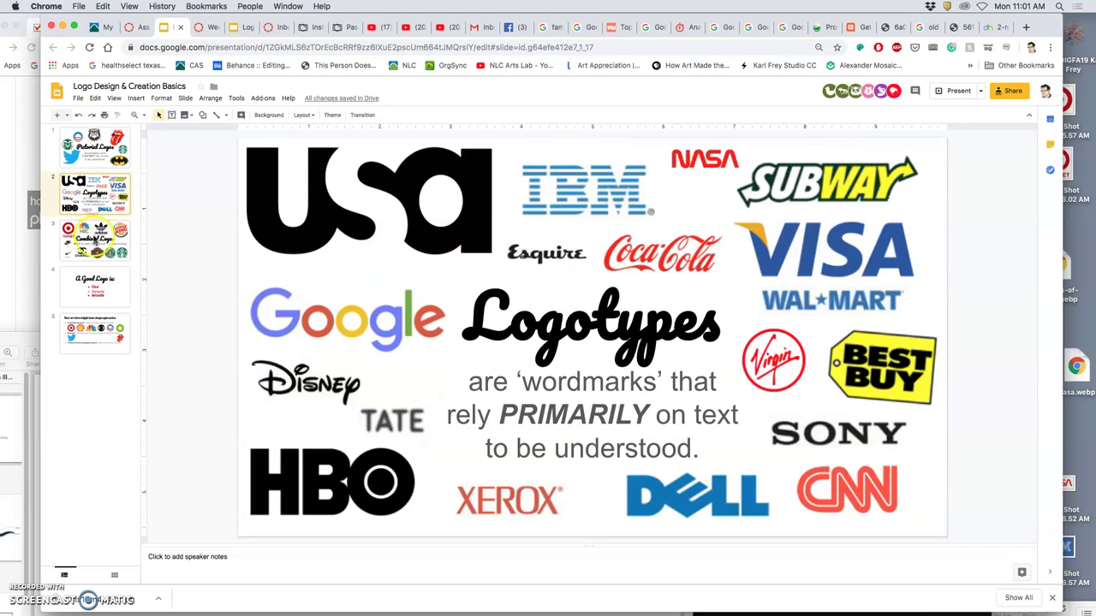
pyautogui.click(93, 244)
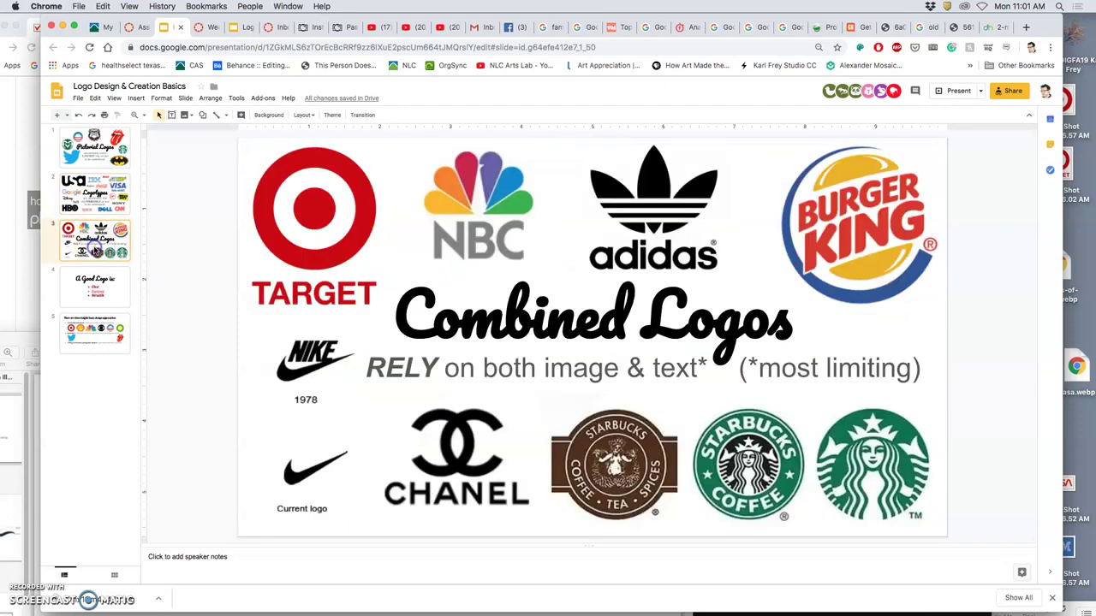
pyautogui.click(875, 222)
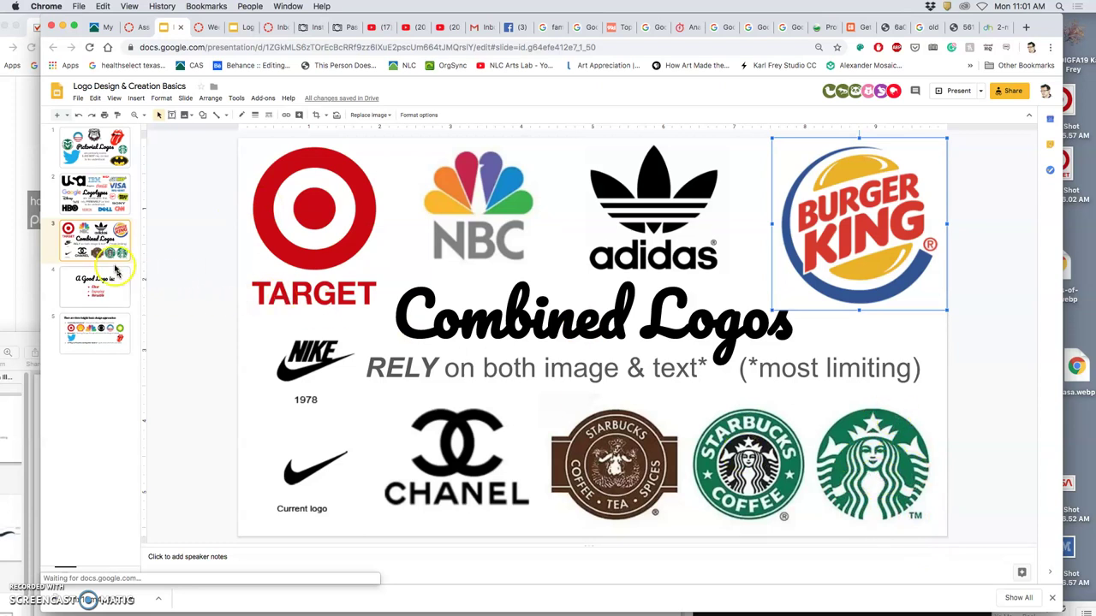
pyautogui.click(101, 201)
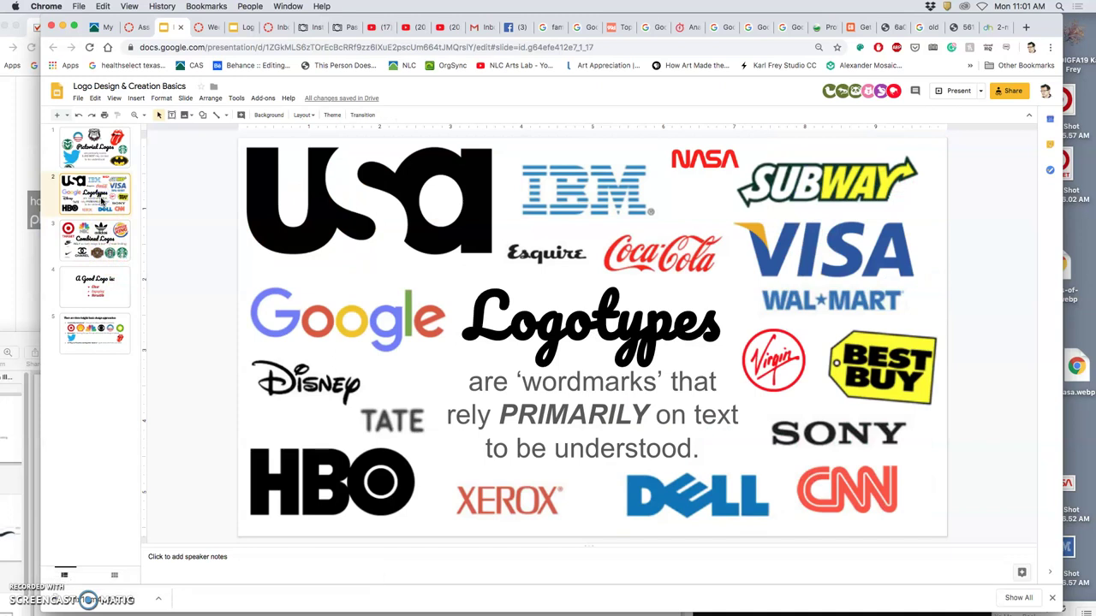
# Drag the Nike swoosh screenshot from the desktop onto slide 5, shrunk beside the Twitter bird
pyautogui.click(117, 329)
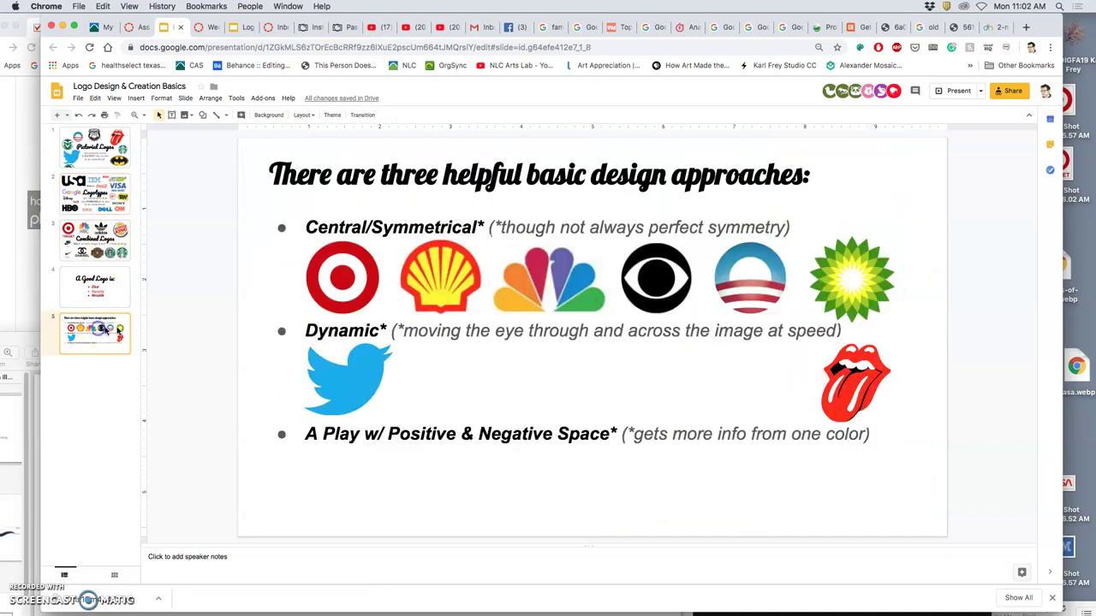
pyautogui.click(1088, 459)
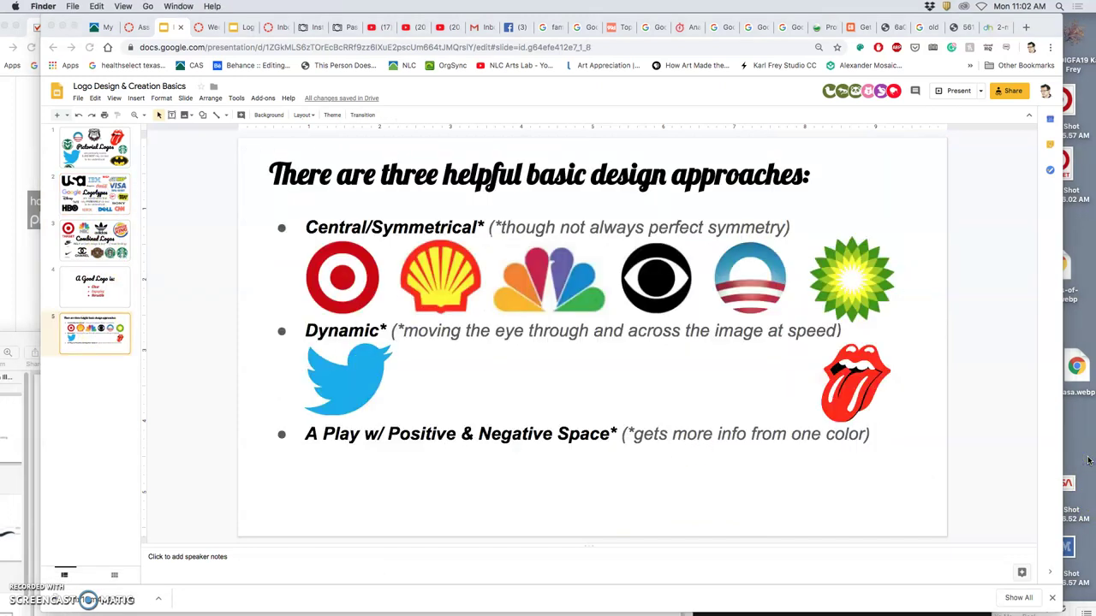
pyautogui.press('super+alt+h')
pyautogui.click(851, 167)
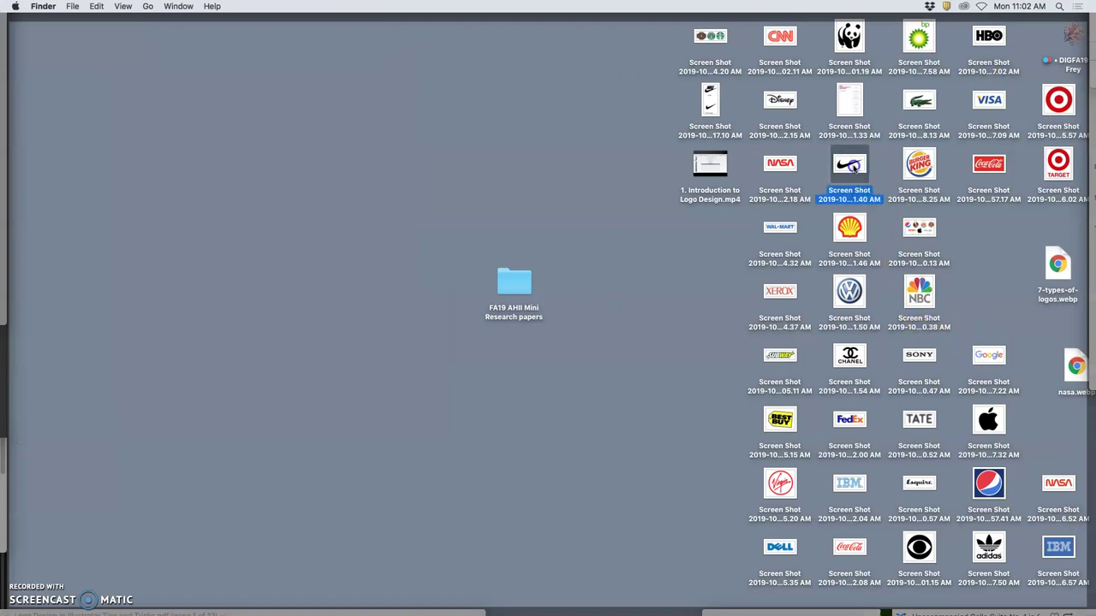
pyautogui.press('super+Tab')
pyautogui.moveTo(852, 167); pyautogui.dragTo(646, 360)
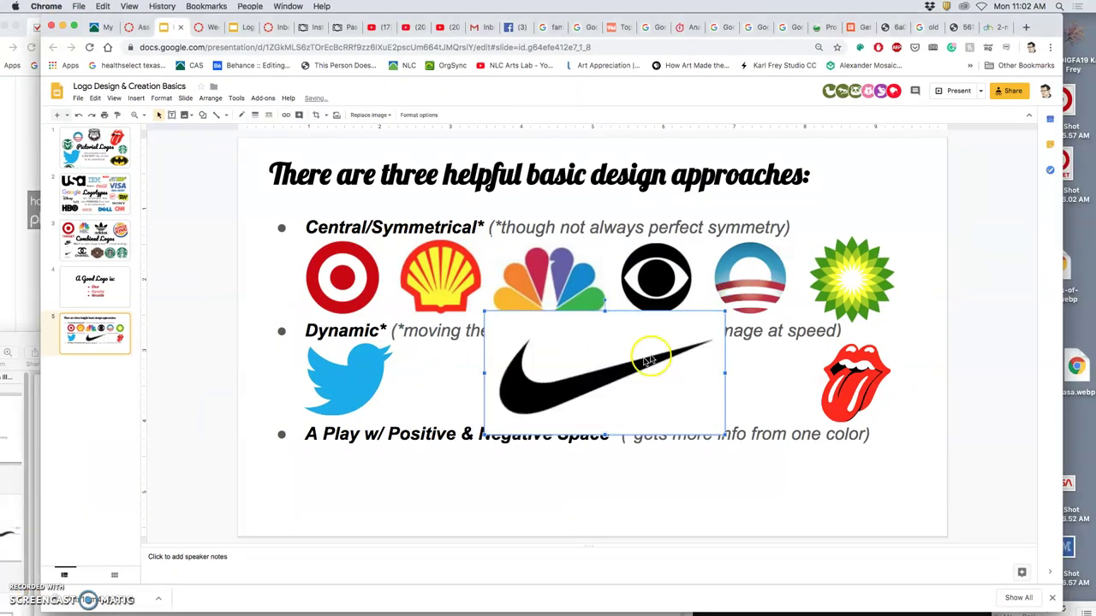
pyautogui.moveTo(724, 315); pyautogui.dragTo(660, 345)
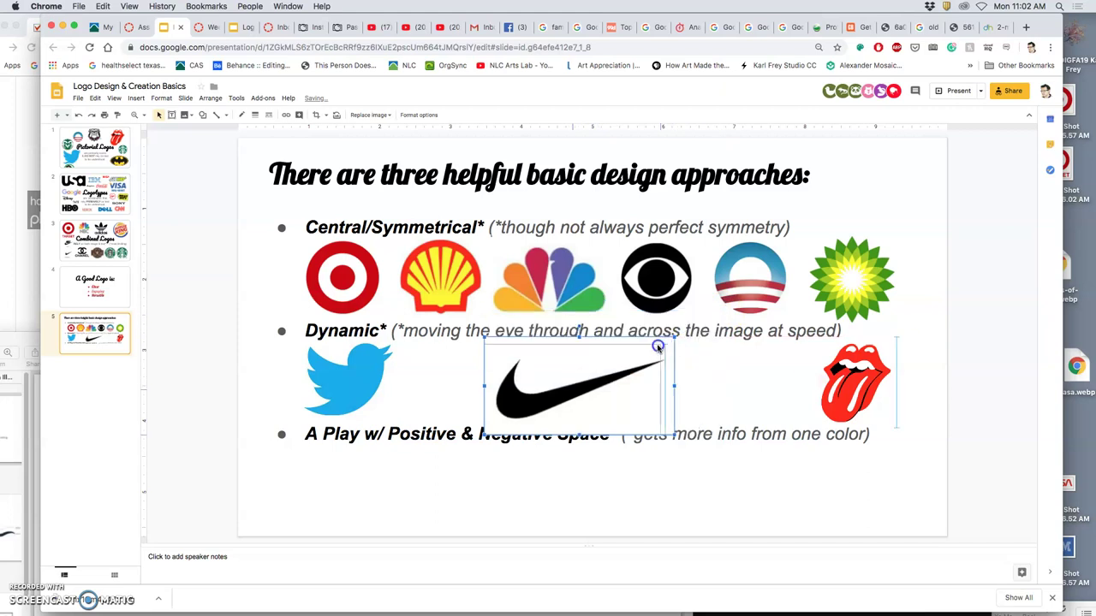
pyautogui.moveTo(619, 382); pyautogui.dragTo(527, 383)
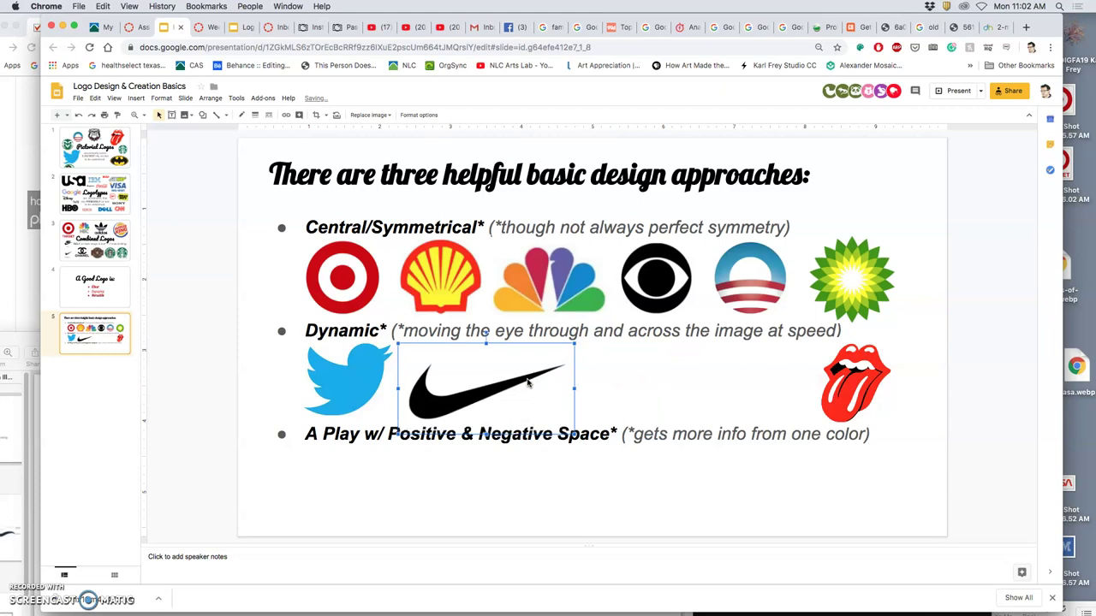
pyautogui.click(638, 412)
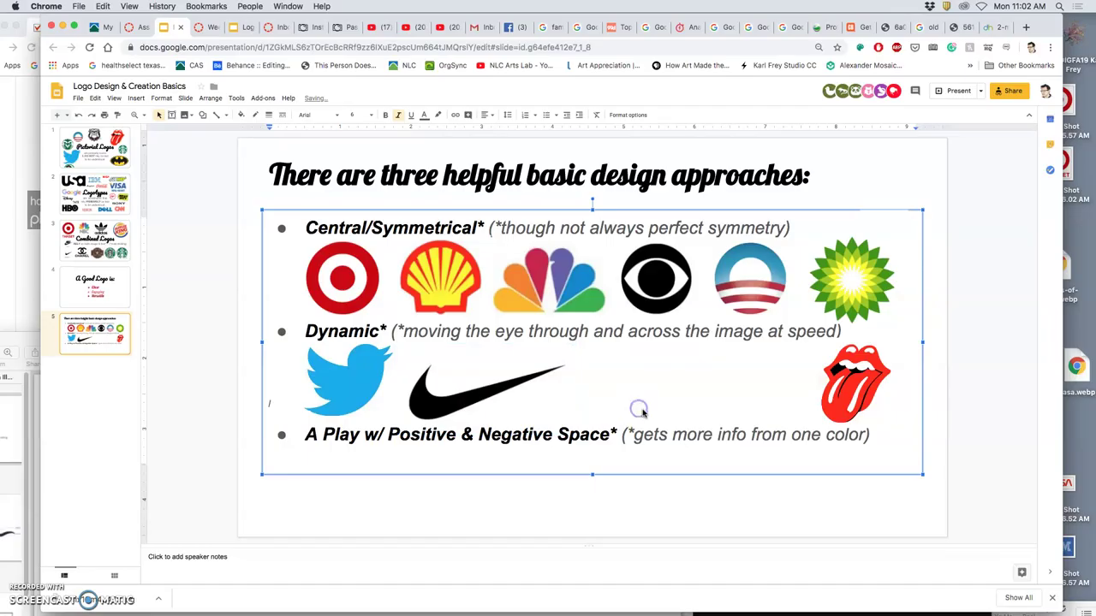
# Drag the Lacoste crocodile screenshot from the desktop onto slide 5 beside the Nike swoosh
pyautogui.press('F11')
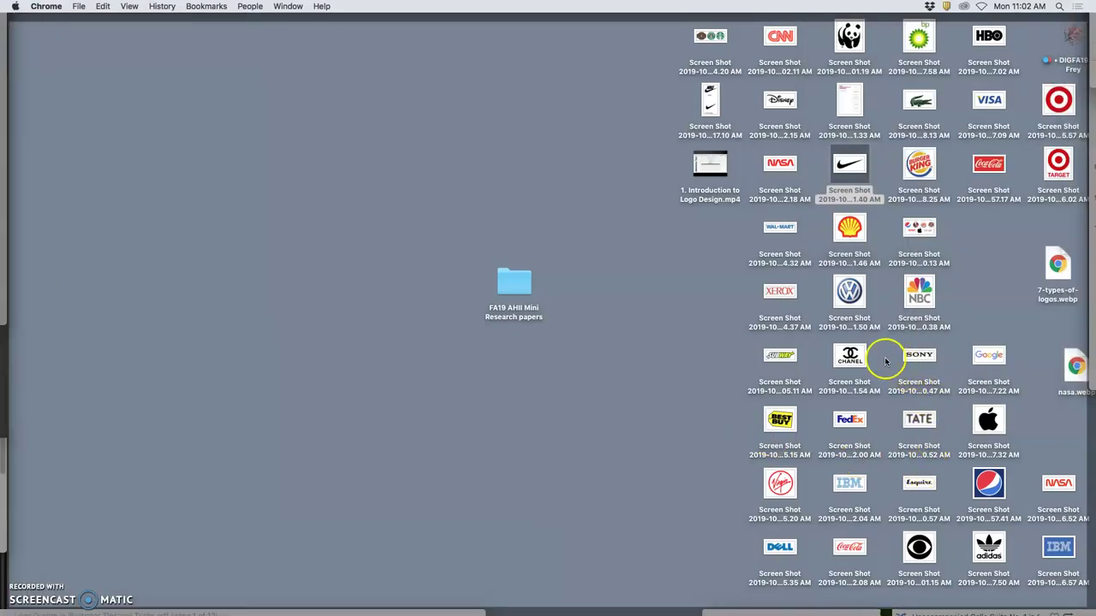
pyautogui.moveTo(919, 101); pyautogui.dragTo(671, 394)
pyautogui.press('F11')
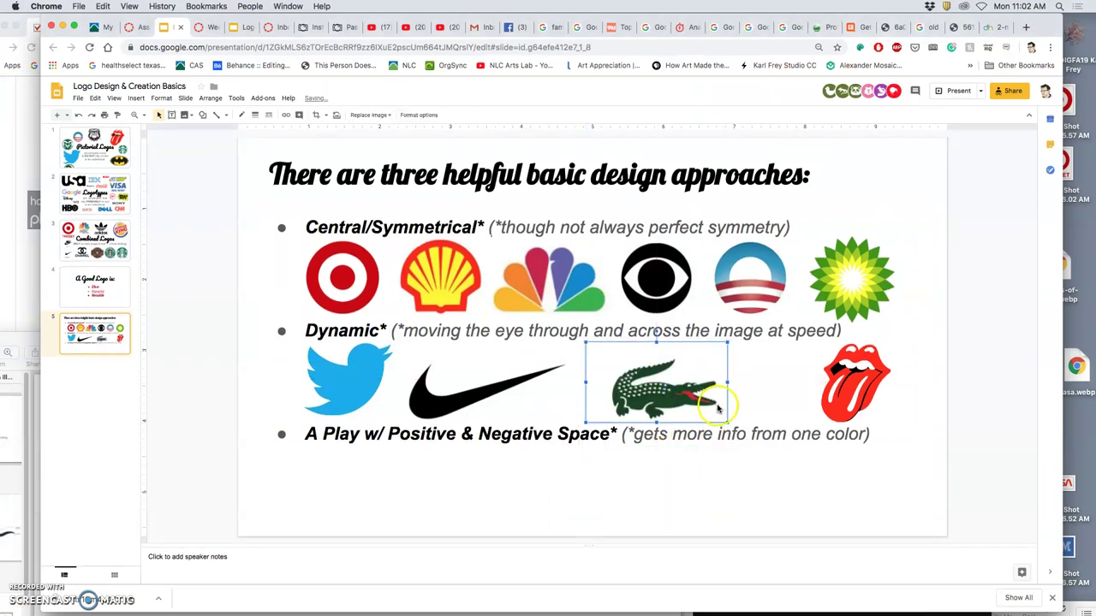
pyautogui.click(755, 518)
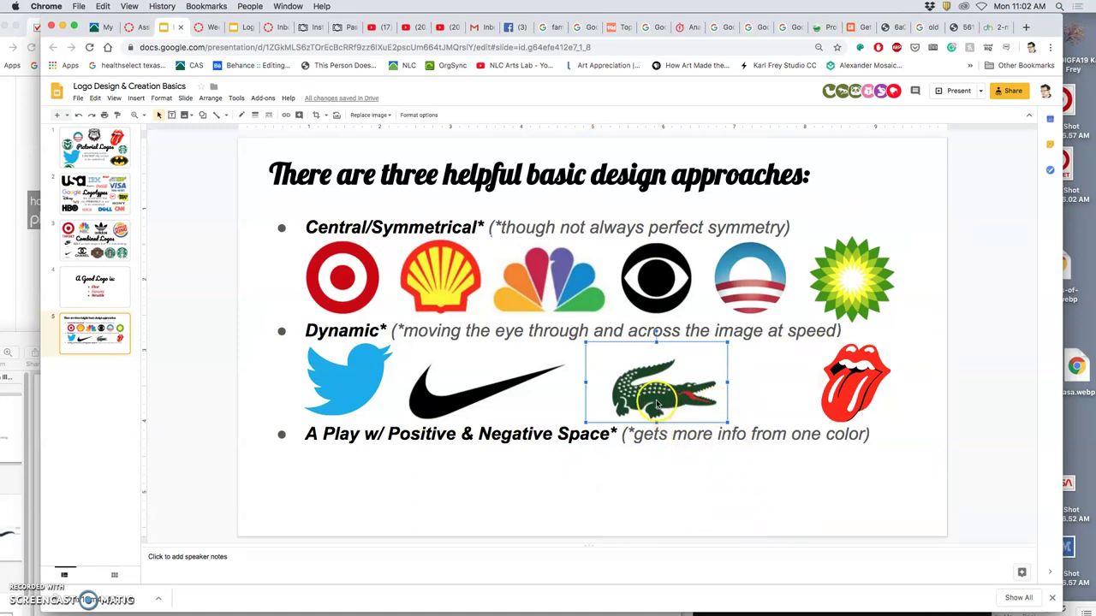
pyautogui.click(715, 511)
pyautogui.click(803, 490)
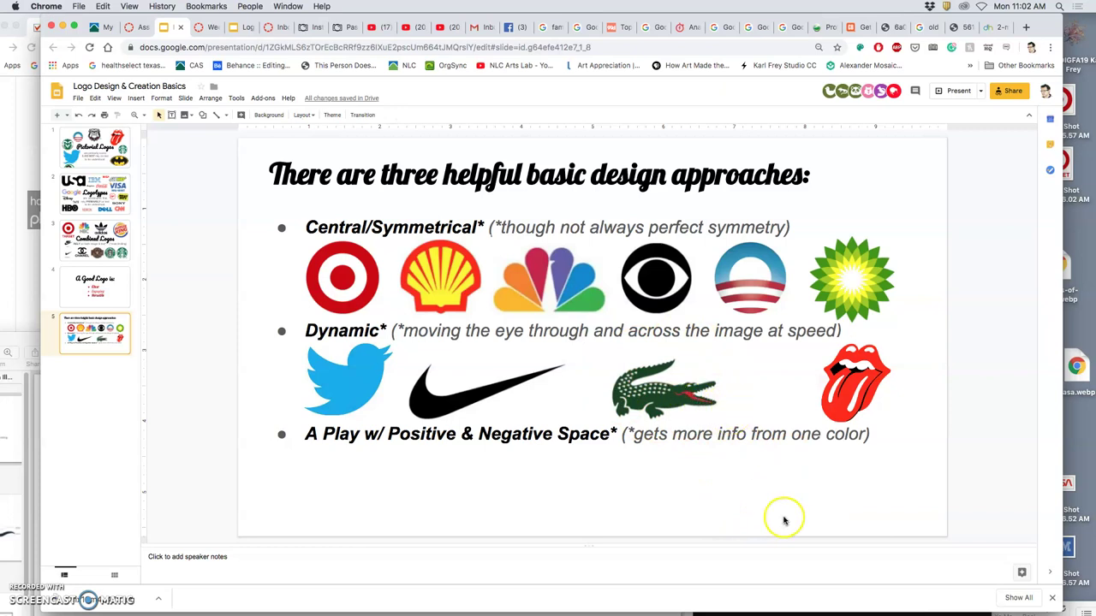
pyautogui.press('F11')
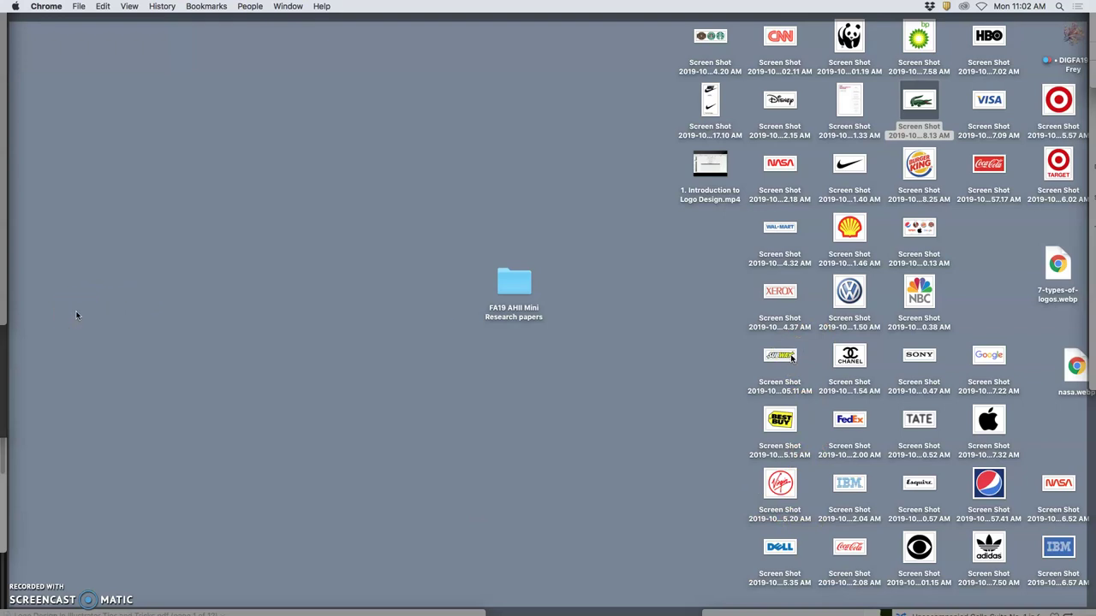
pyautogui.press('F11')
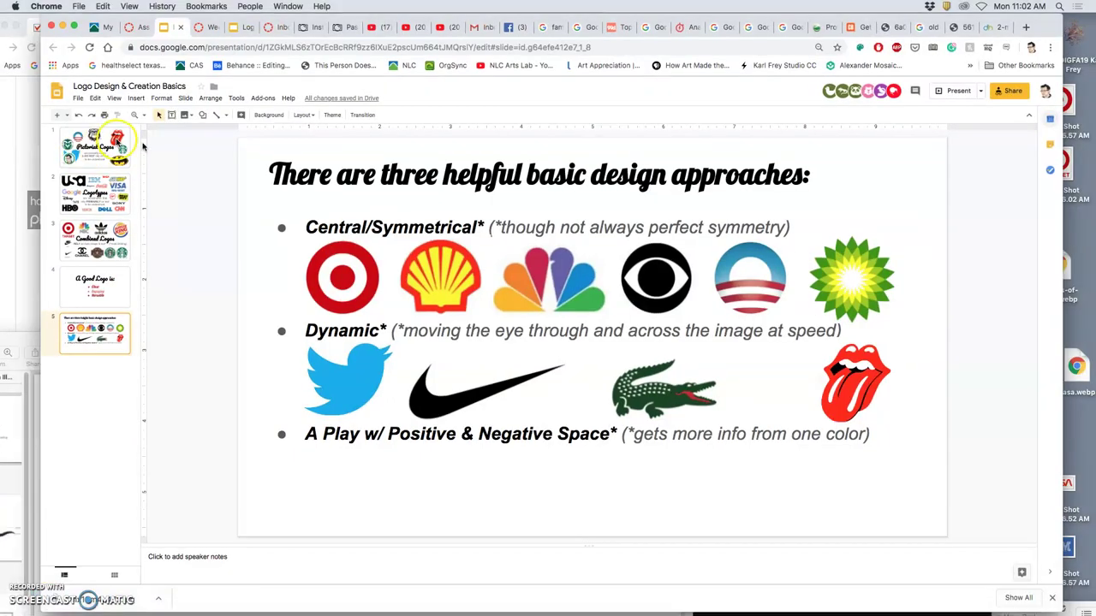
# Bring the Finder logo folder forward from Mission Control and scroll through its images
pyautogui.press('F3')
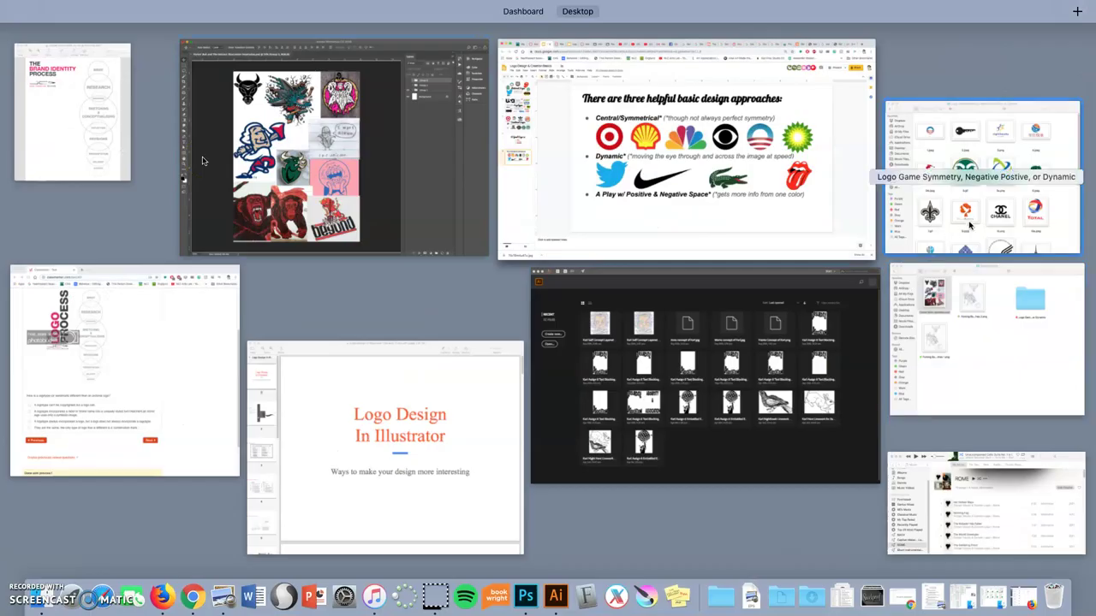
pyautogui.click(976, 215)
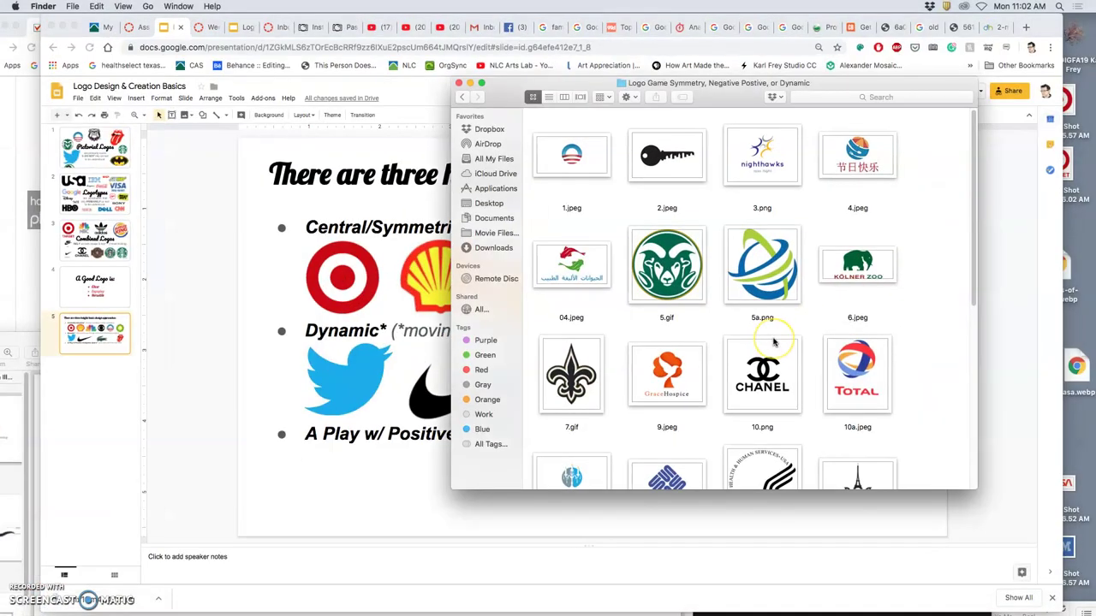
pyautogui.scroll(-2, 775, 342)
pyautogui.scroll(-2, 775, 343)
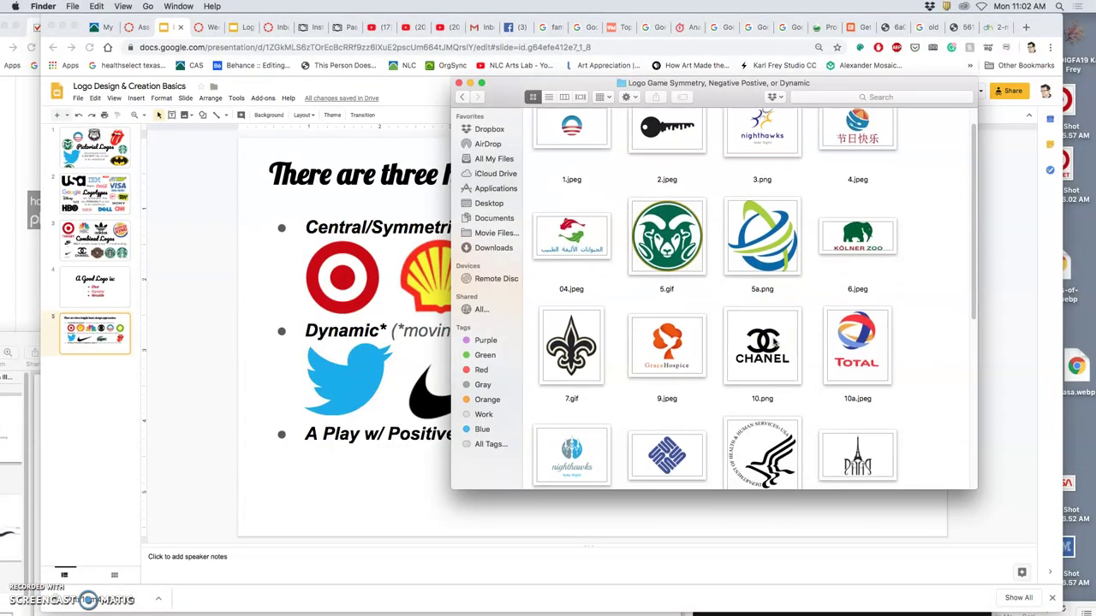
pyautogui.click(862, 319)
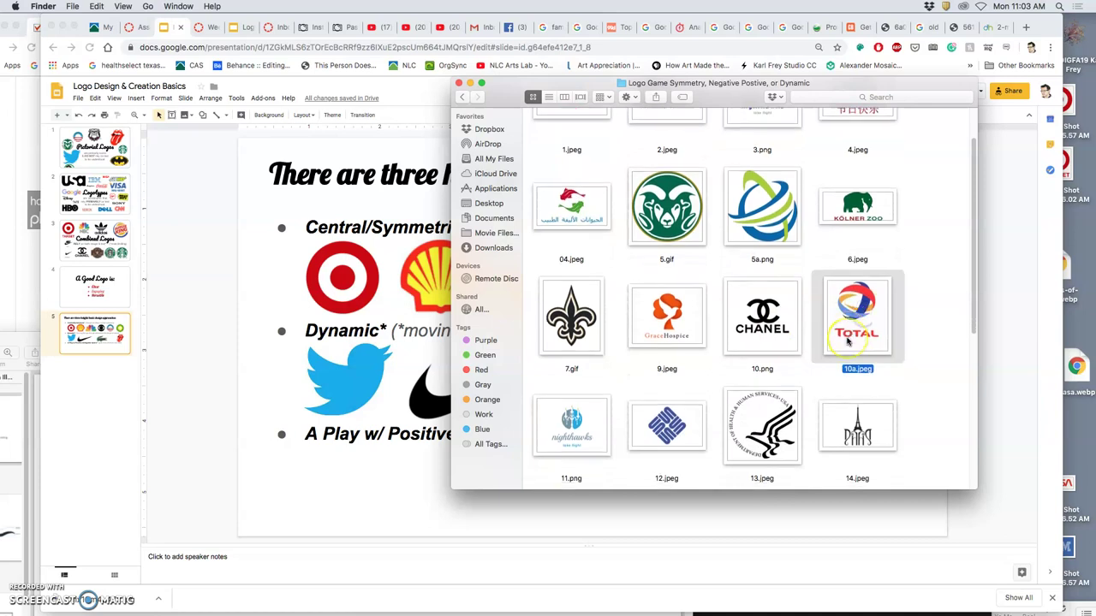
pyautogui.scroll(-5, 856, 334)
pyautogui.scroll(-1, 847, 341)
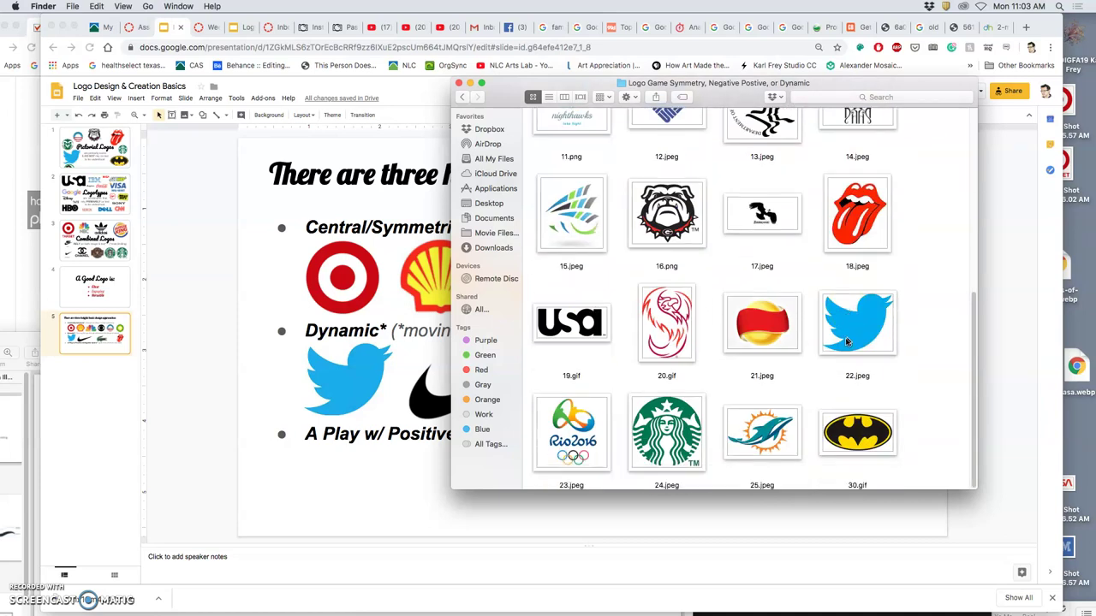
# Move the logo folder to the right edge and nudge the crocodile logo left beside the Nike swoosh
pyautogui.moveTo(545, 83); pyautogui.dragTo(965, 189)
pyautogui.click(667, 400)
pyautogui.moveTo(666, 401); pyautogui.dragTo(637, 401)
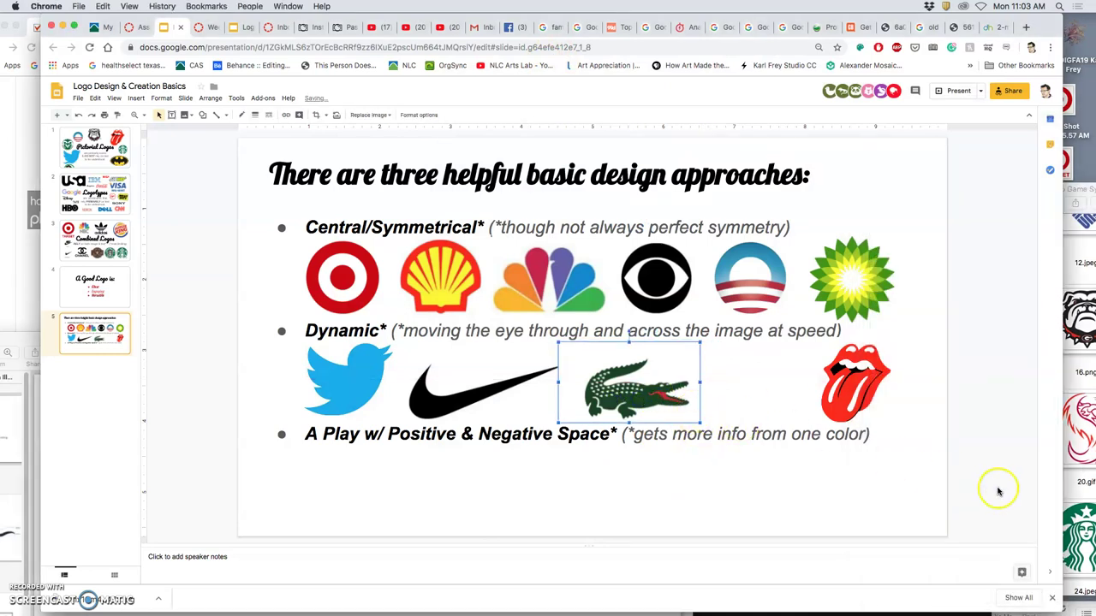
# Drag the Rio2016 logo (23.jpeg) from the folder onto the slide and shrink it
pyautogui.click(1074, 486)
pyautogui.click(956, 517)
pyautogui.moveTo(956, 517); pyautogui.dragTo(770, 411)
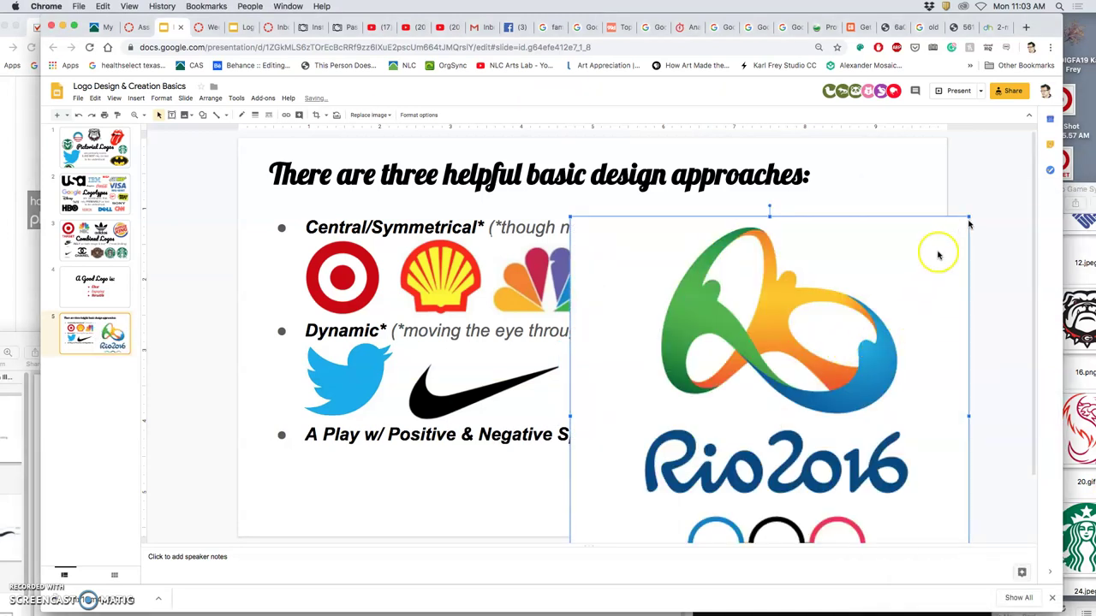
pyautogui.moveTo(816, 362); pyautogui.dragTo(805, 377)
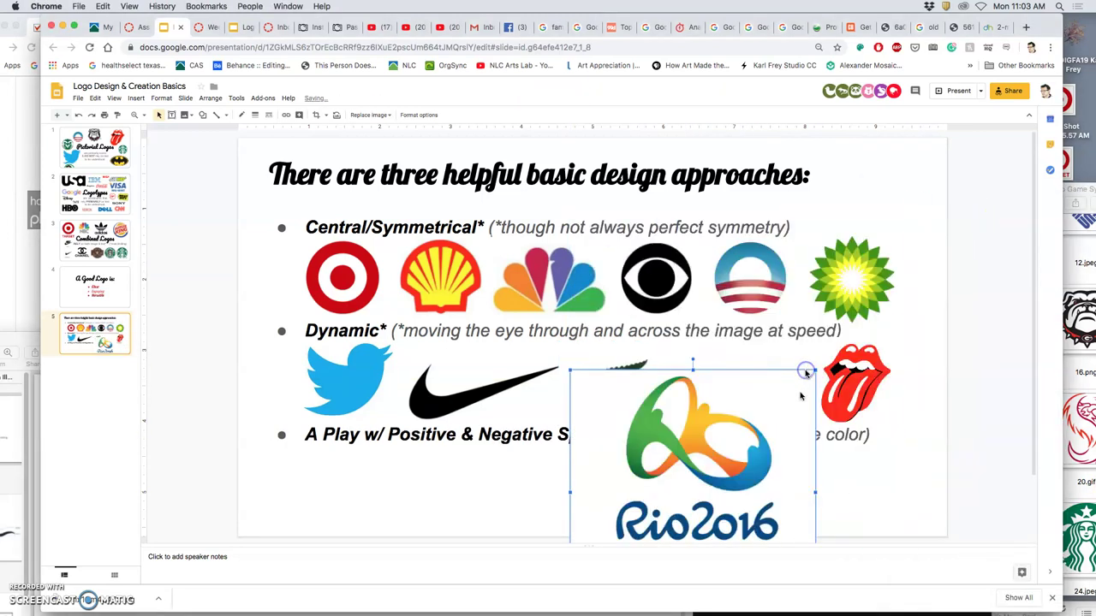
pyautogui.scroll(-2, 795, 431)
# Resize and place Rio2016 between the crocodile and lips logos, nudging the crocodile slightly left
pyautogui.moveTo(697, 356); pyautogui.dragTo(783, 324)
pyautogui.moveTo(906, 507); pyautogui.dragTo(850, 458)
pyautogui.moveTo(852, 509); pyautogui.dragTo(773, 431)
pyautogui.moveTo(696, 315); pyautogui.dragTo(743, 320)
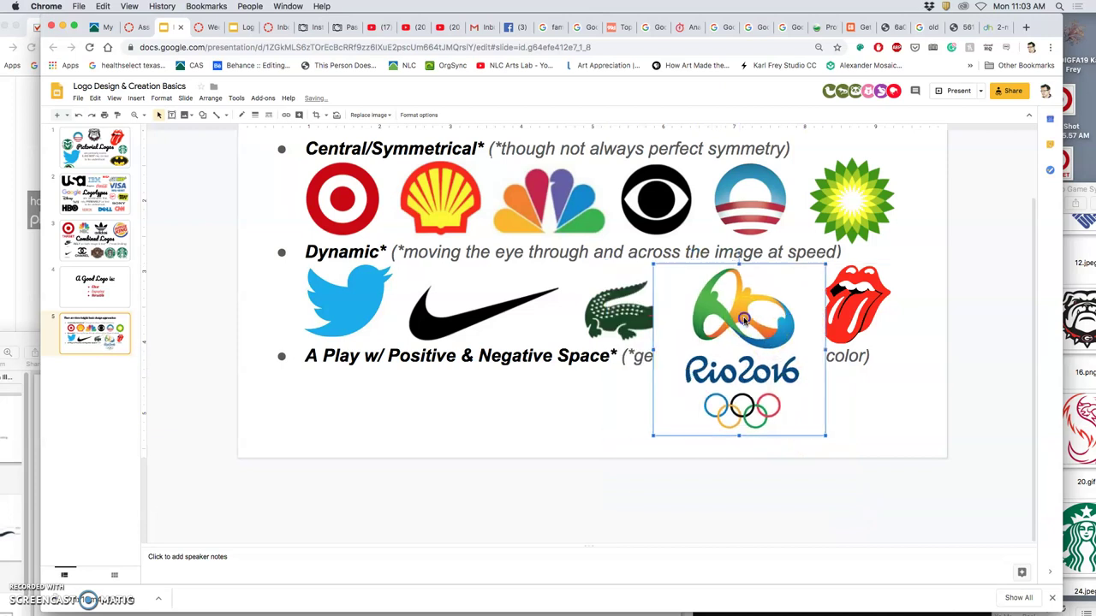
pyautogui.moveTo(608, 322); pyautogui.dragTo(597, 323)
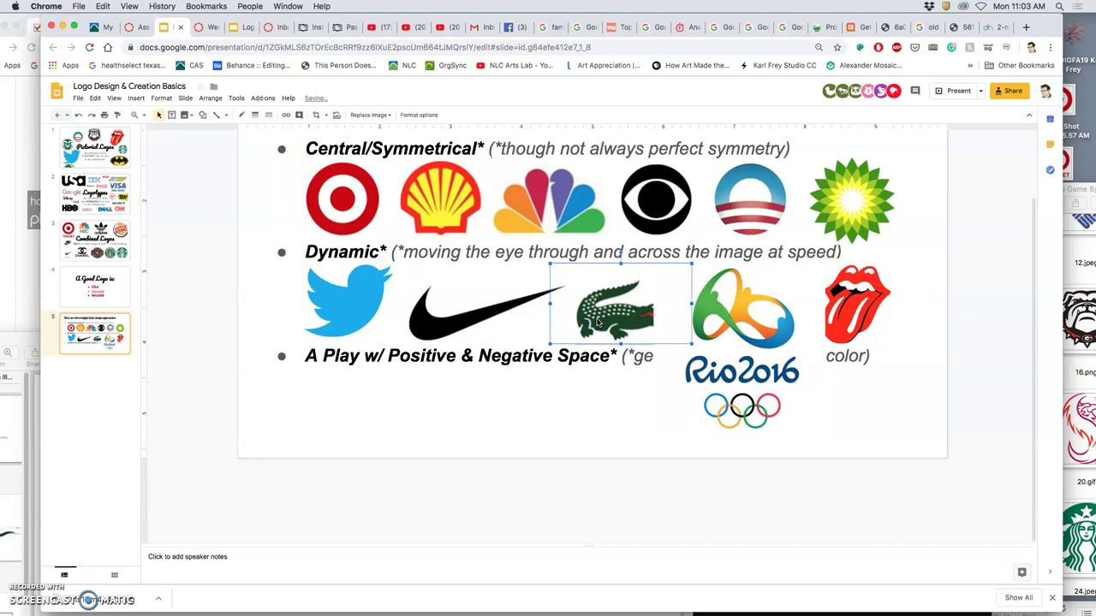
pyautogui.click(775, 334)
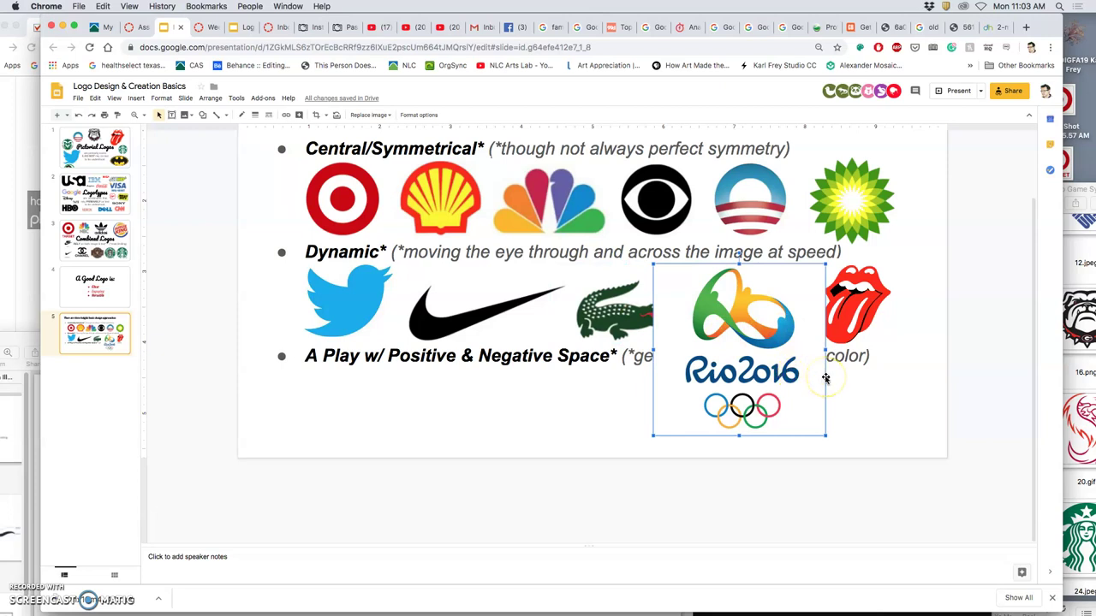
# Draw a white-filled rectangle over the Rio2016 lettering
pyautogui.click(872, 392)
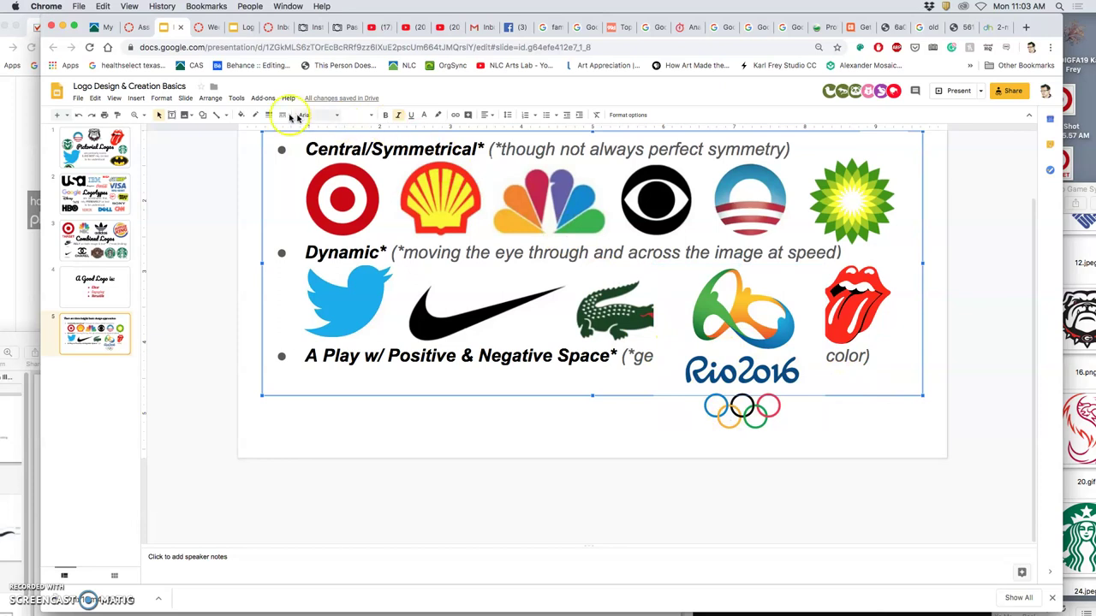
pyautogui.click(205, 116)
pyautogui.moveTo(215, 128)
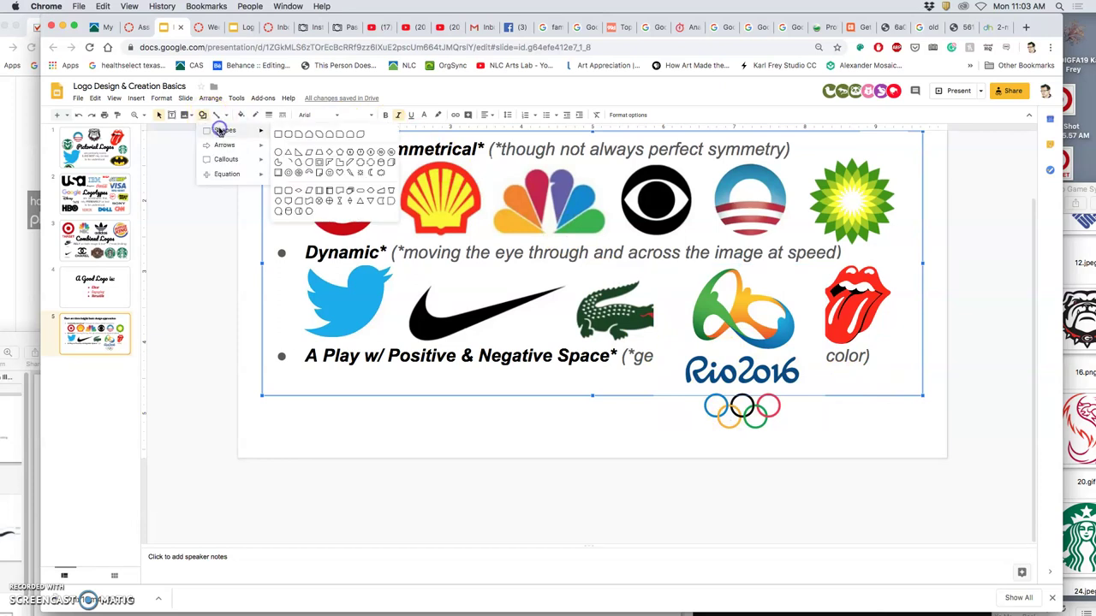
pyautogui.click(281, 139)
pyautogui.click(208, 115)
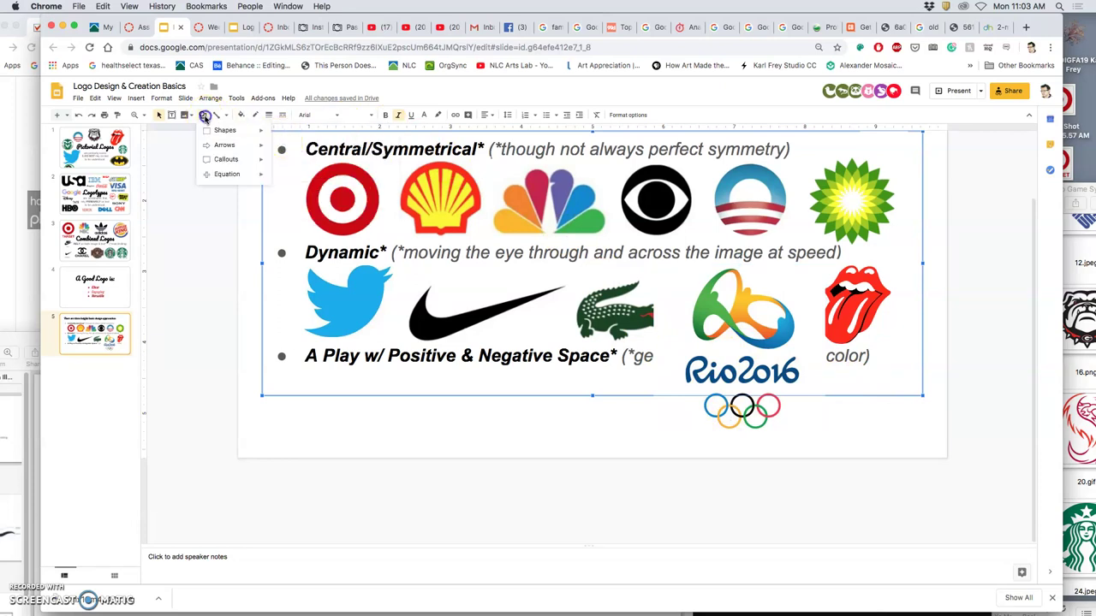
pyautogui.click(280, 134)
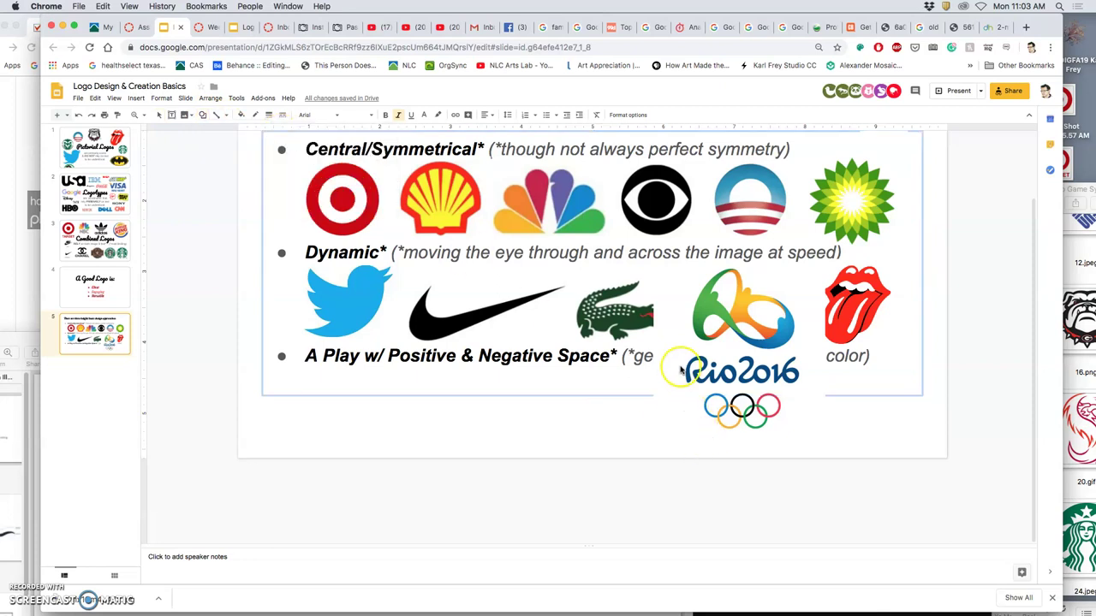
pyautogui.moveTo(670, 353); pyautogui.dragTo(813, 441)
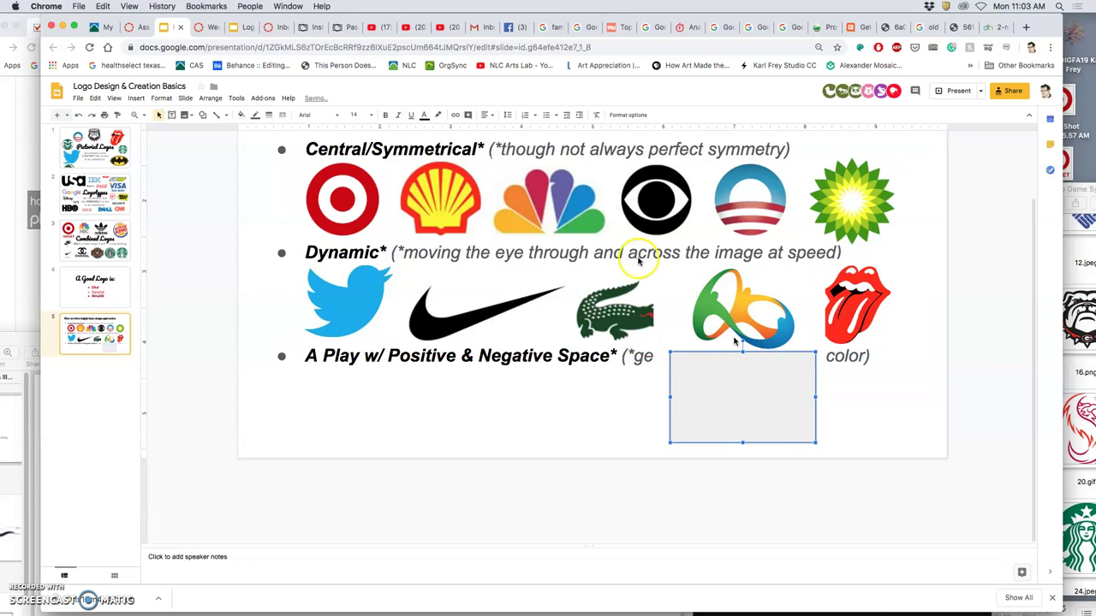
pyautogui.click(255, 119)
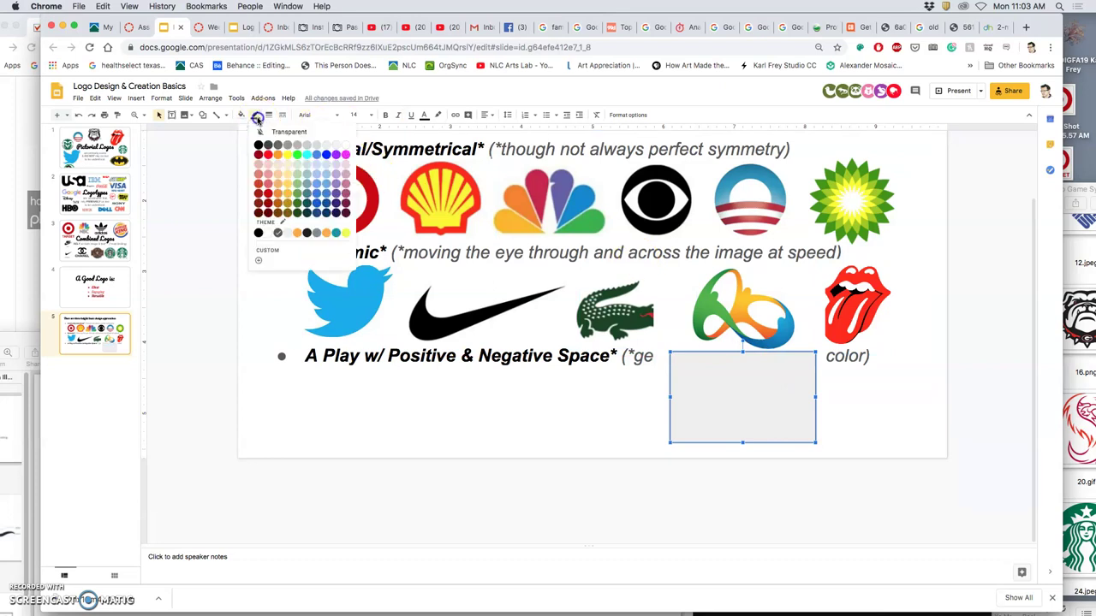
pyautogui.click(243, 115)
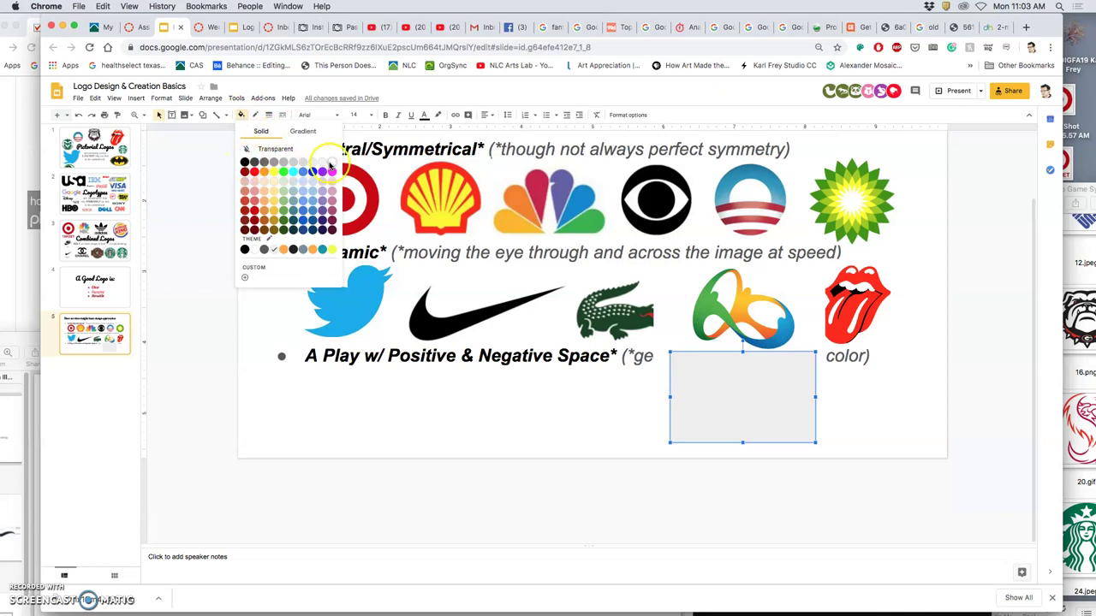
pyautogui.click(331, 163)
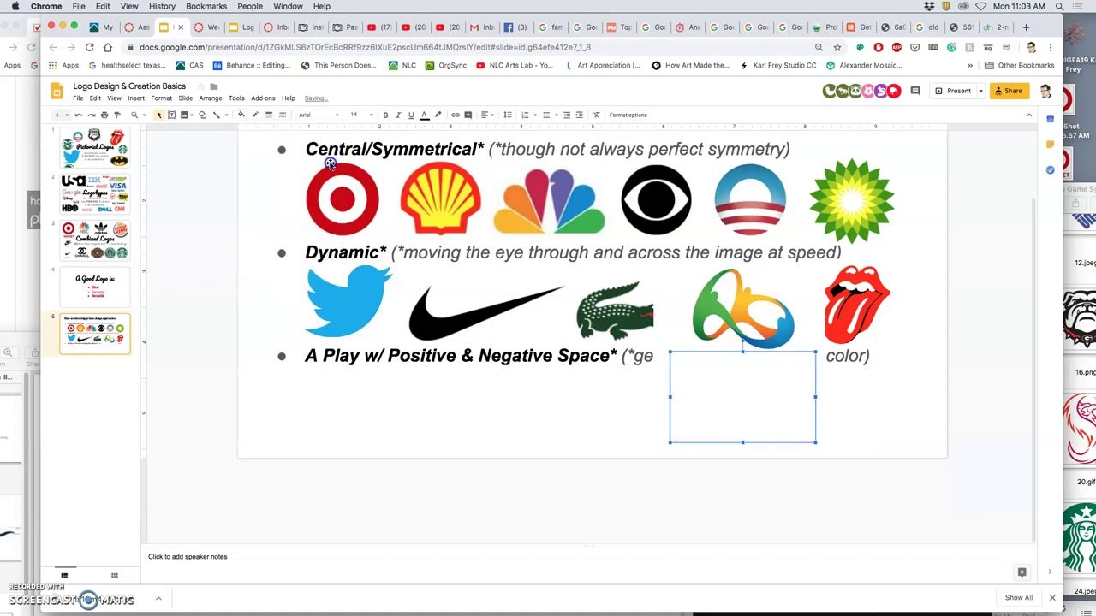
# Send the Rio logo backward, shrink it slightly and nudge it up to uncover the third bullet
pyautogui.click(734, 310)
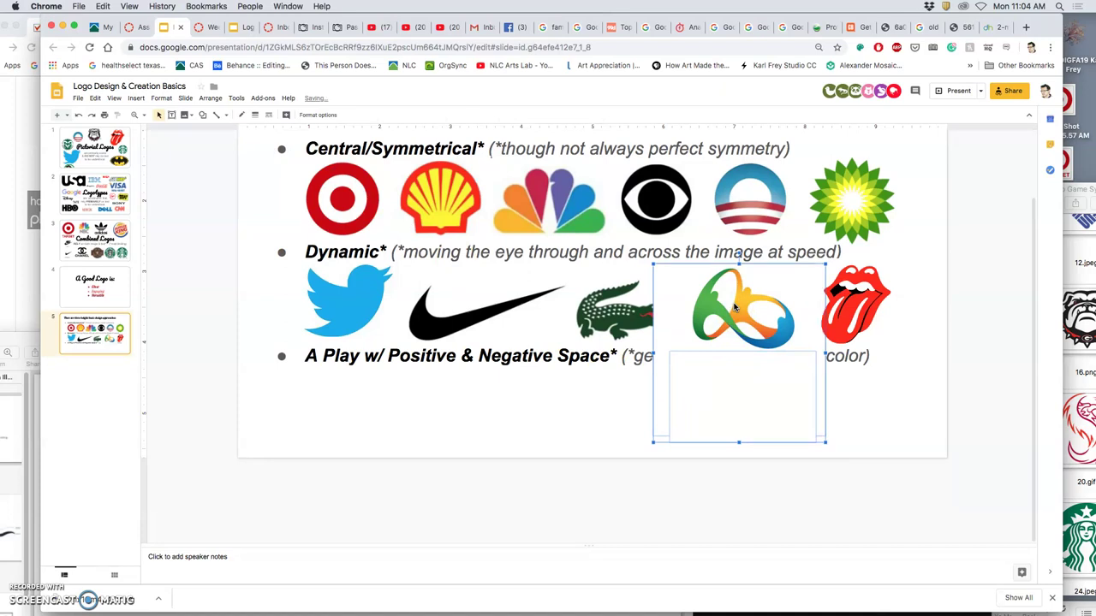
pyautogui.hotkey('ctrl', 'shift', 'Down')
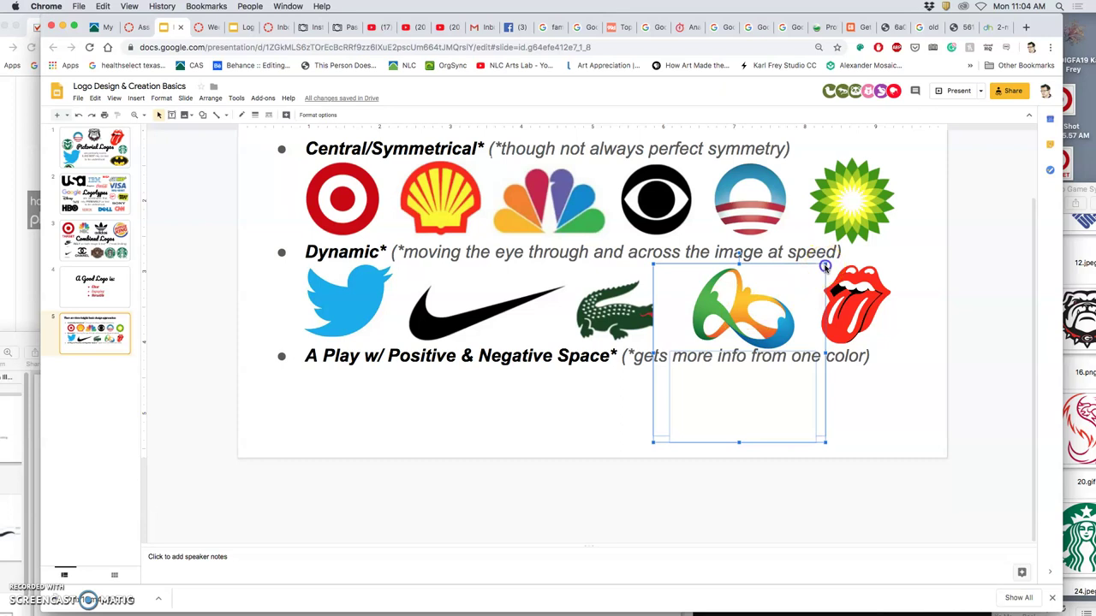
pyautogui.moveTo(824, 266); pyautogui.dragTo(820, 271)
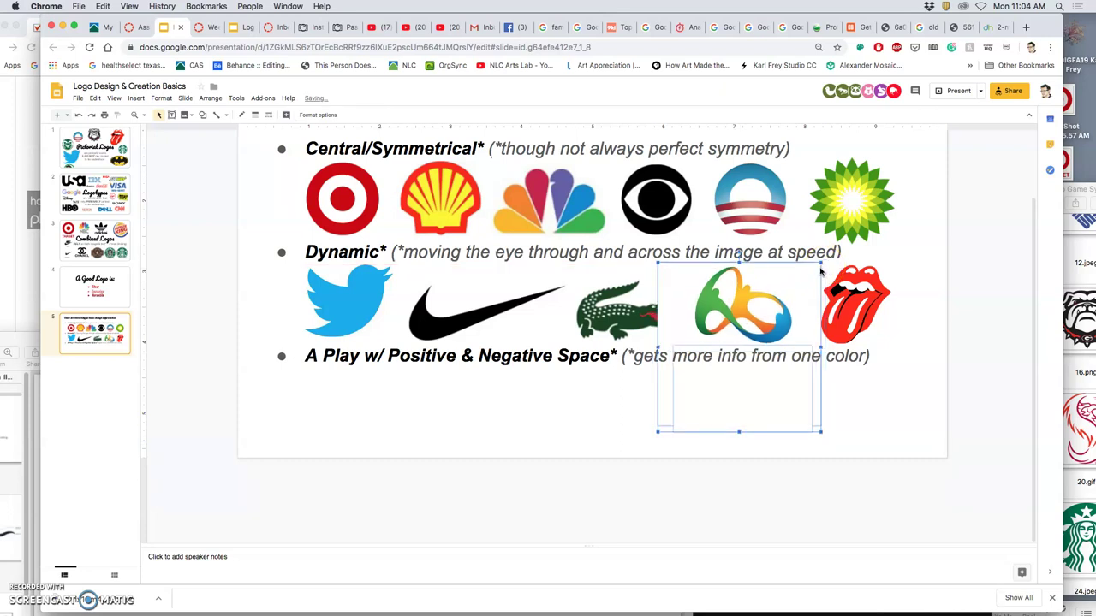
pyautogui.click(907, 321)
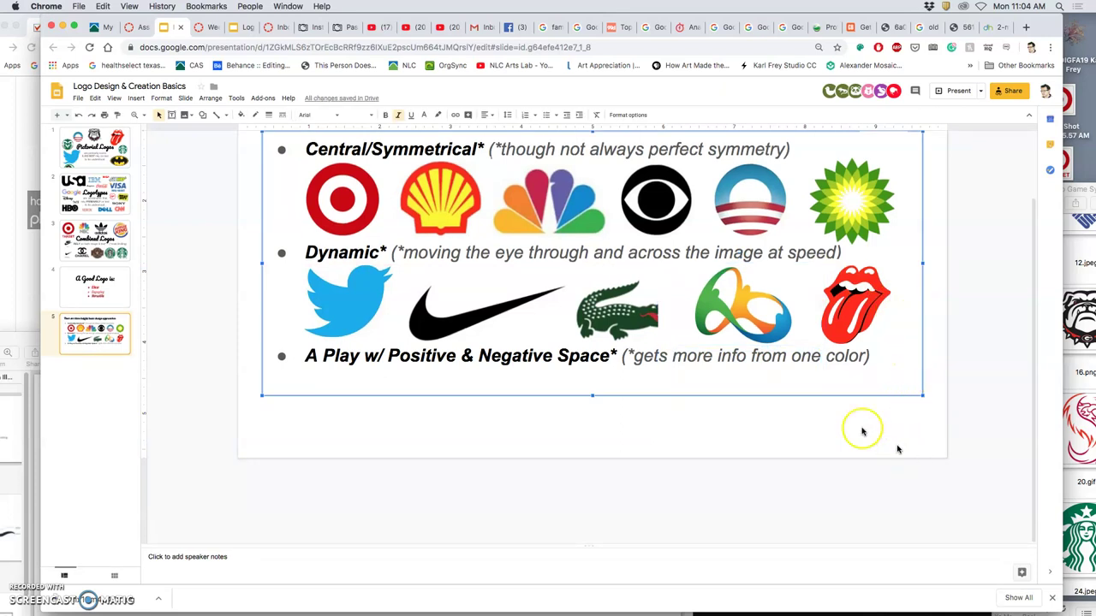
pyautogui.click(666, 315)
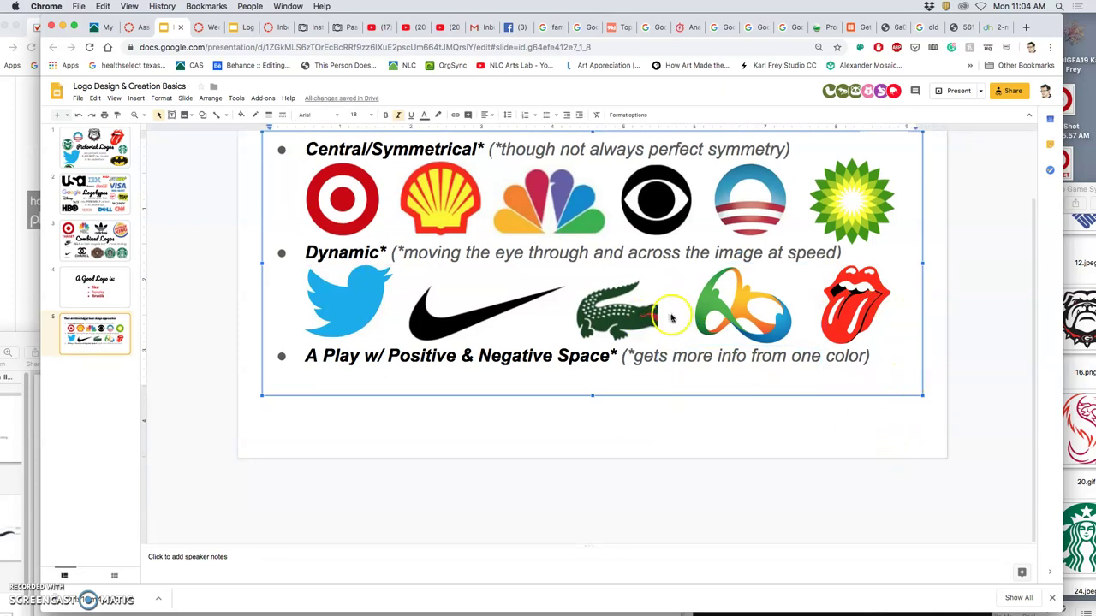
pyautogui.click(712, 323)
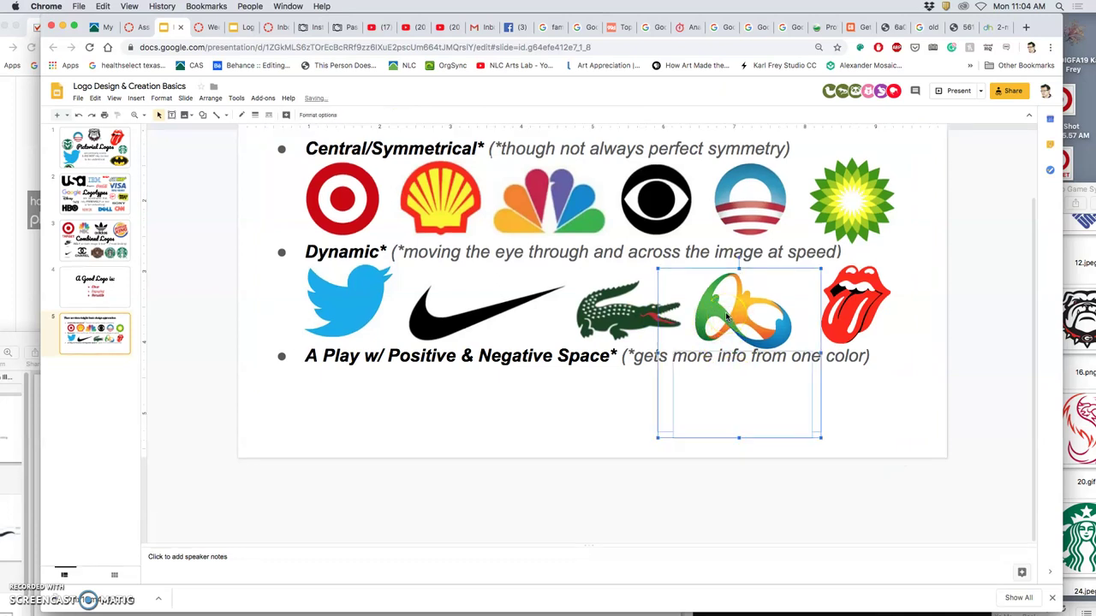
pyautogui.moveTo(816, 437); pyautogui.dragTo(816, 432)
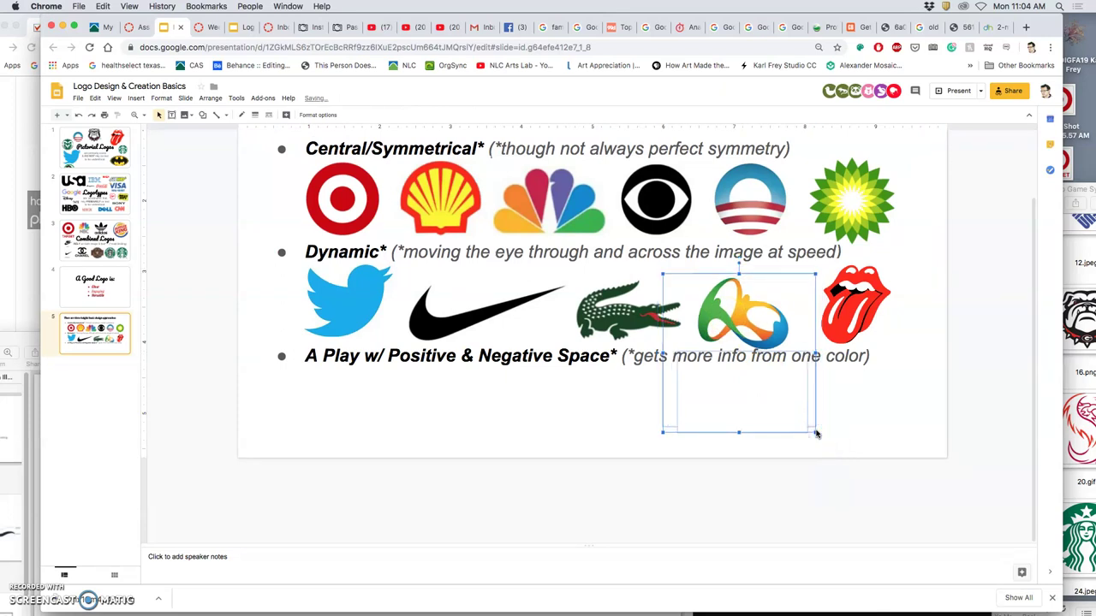
pyautogui.press('Up')
pyautogui.press('Up')
pyautogui.click(905, 455)
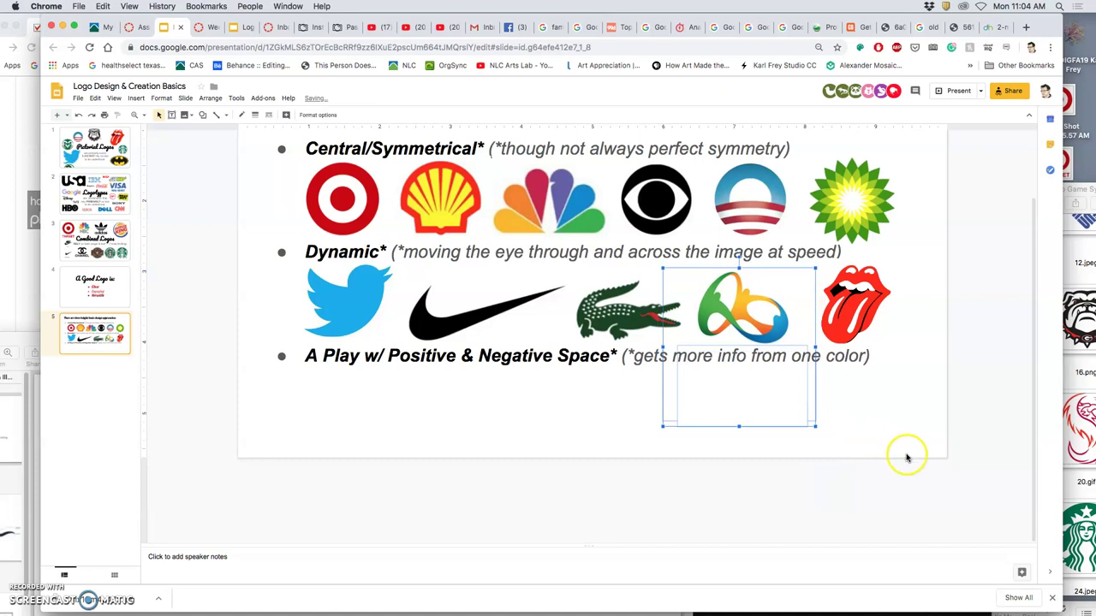
pyautogui.scroll(3, 892, 401)
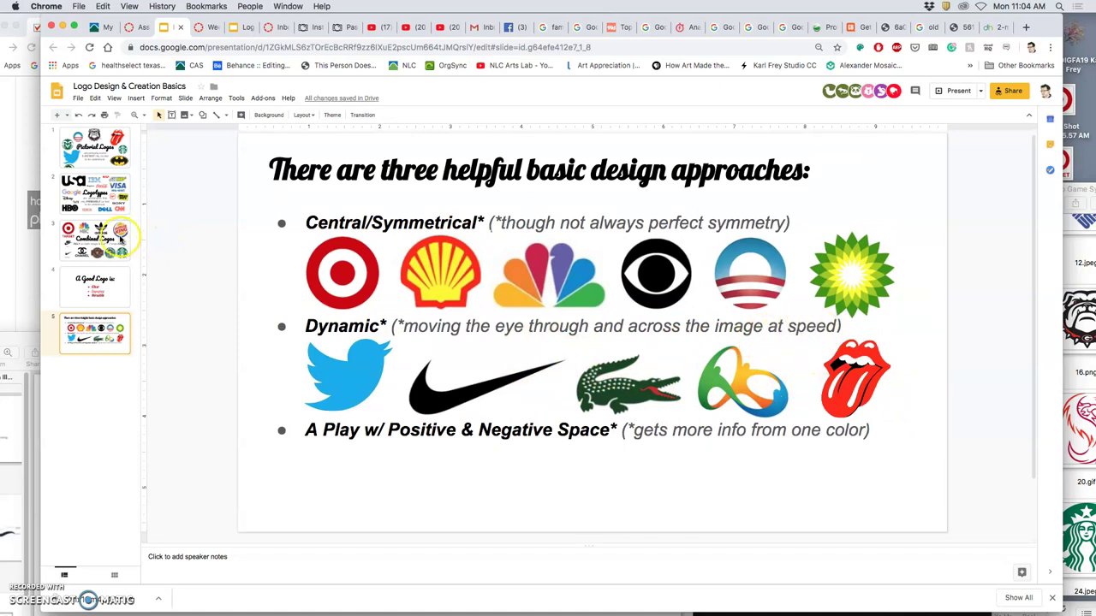
pyautogui.click(120, 239)
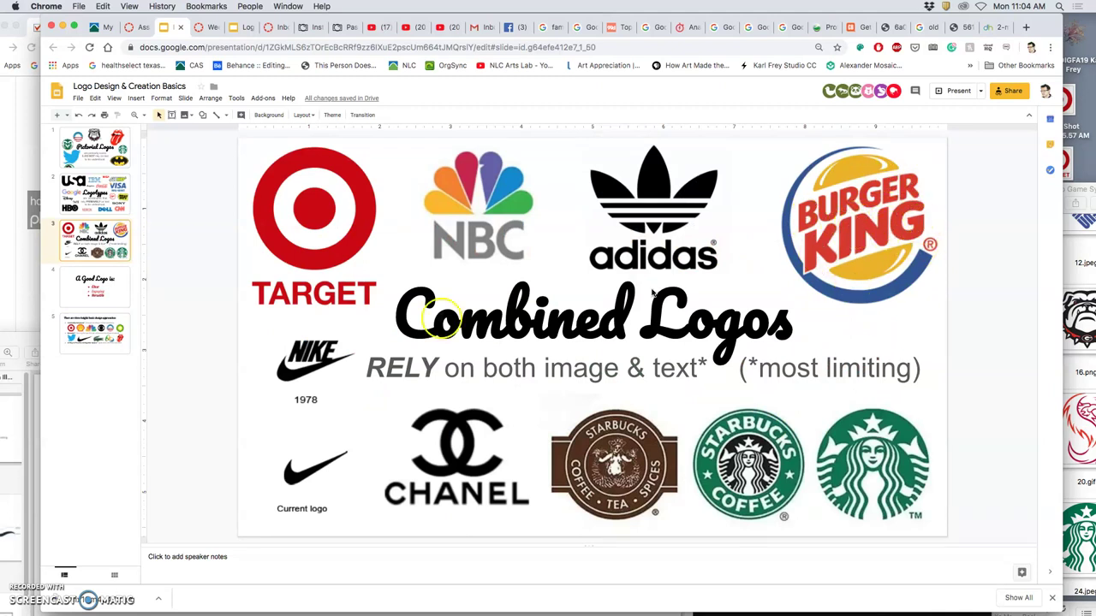
pyautogui.click(96, 334)
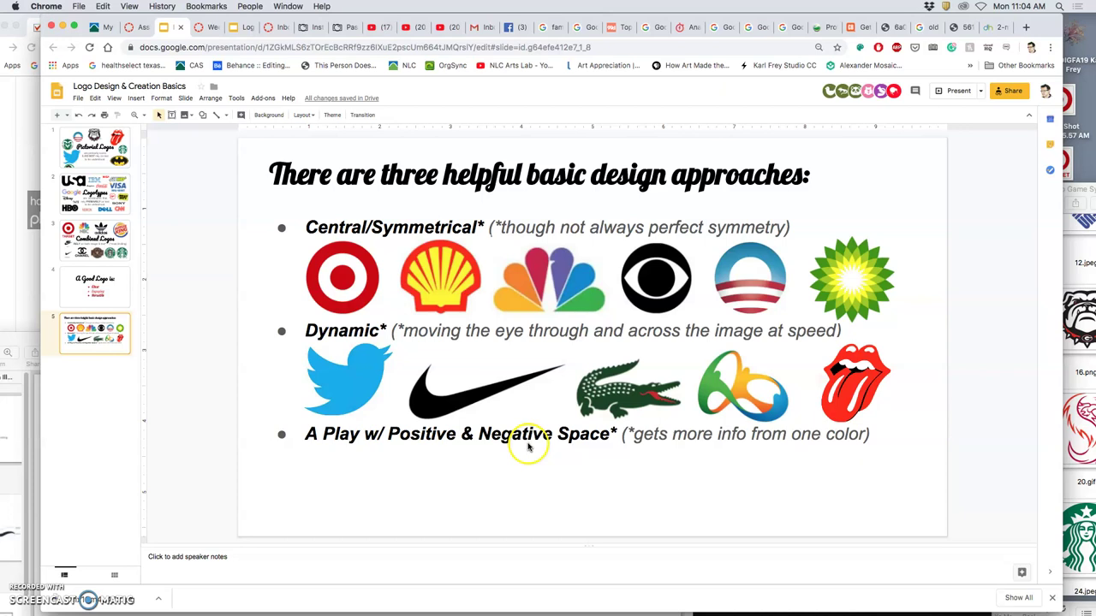
# Replace the word 'from' in the third bullet with 'than just'
pyautogui.click(784, 437)
pyautogui.doubleClick(781, 437)
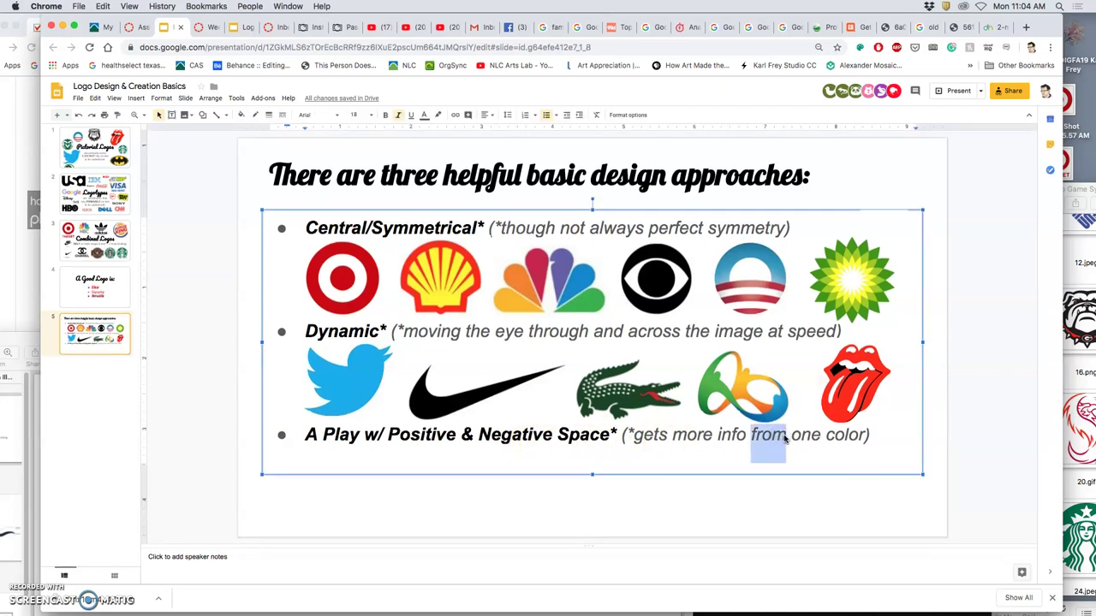
pyautogui.write('than')
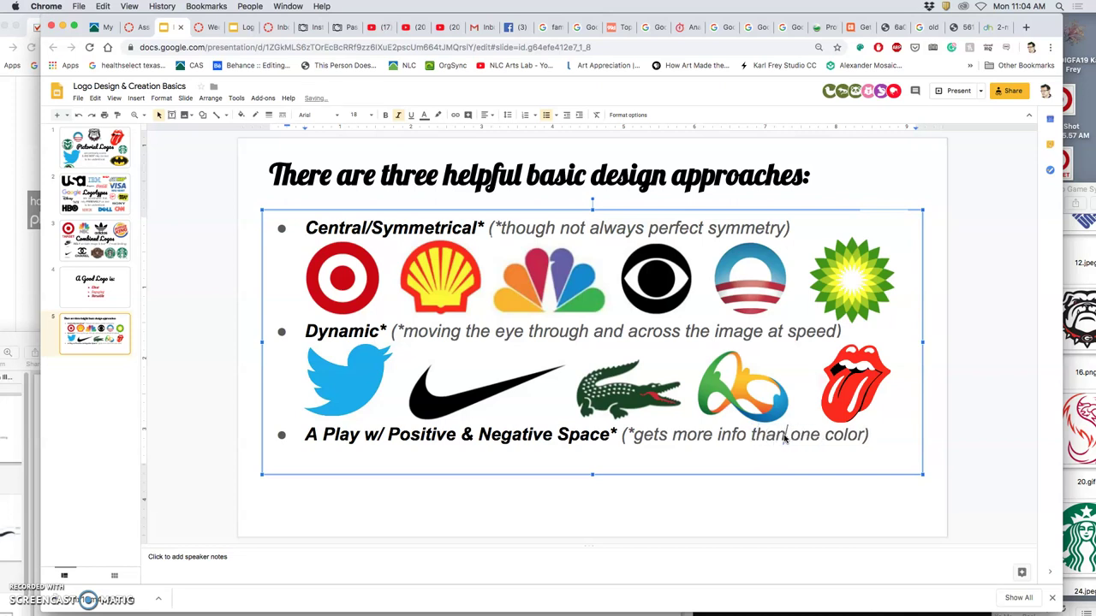
pyautogui.write(' just')
pyautogui.click(837, 477)
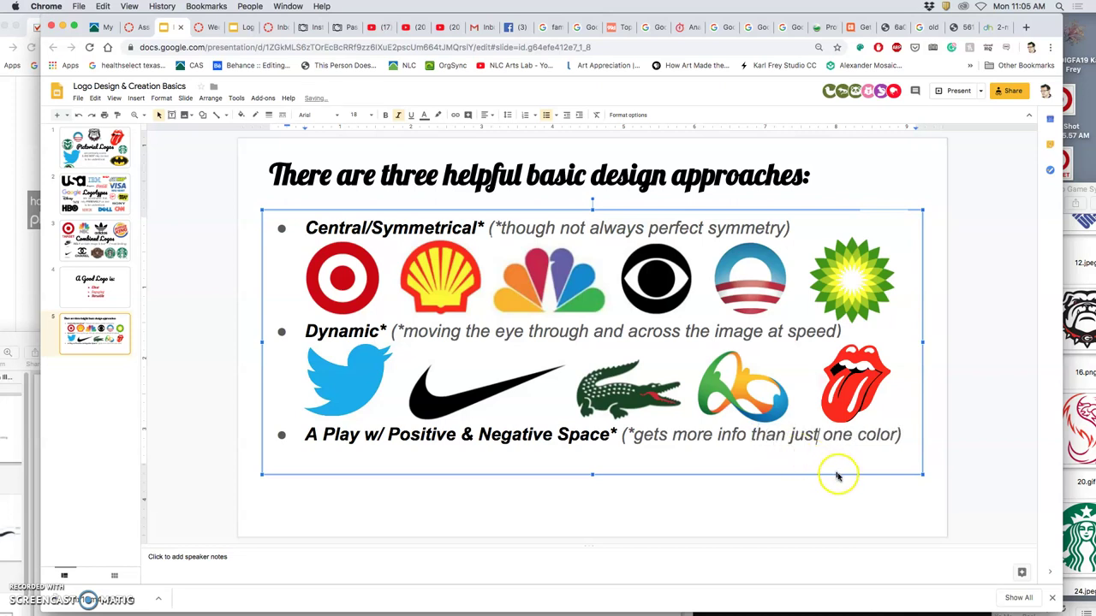
pyautogui.click(860, 498)
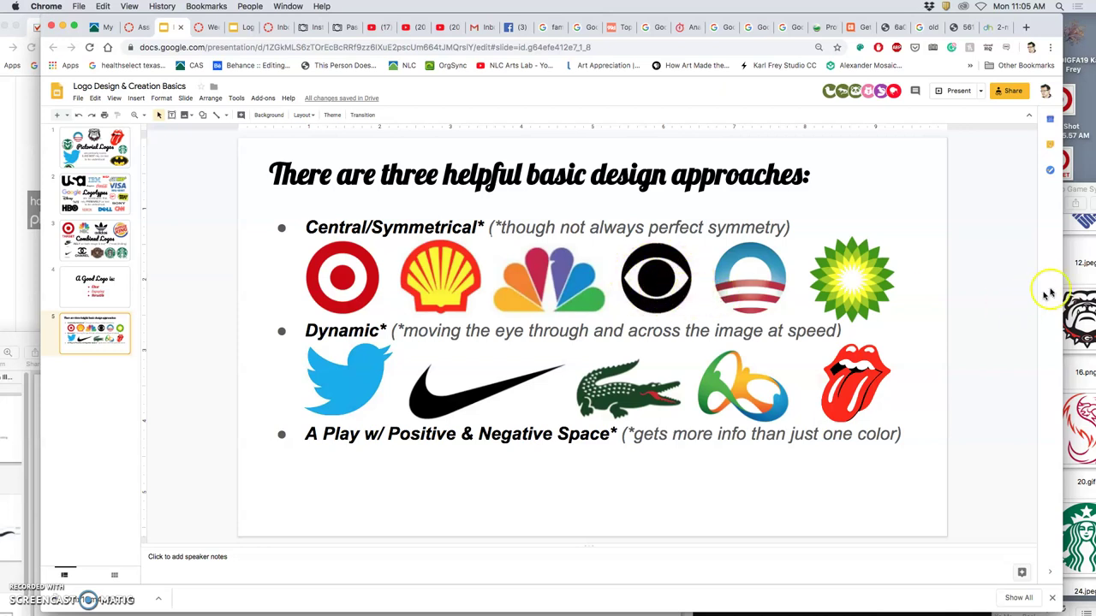
# Drag the USA logo (19.gif) under Positive & Negative Space and shrink it small
pyautogui.click(1074, 282)
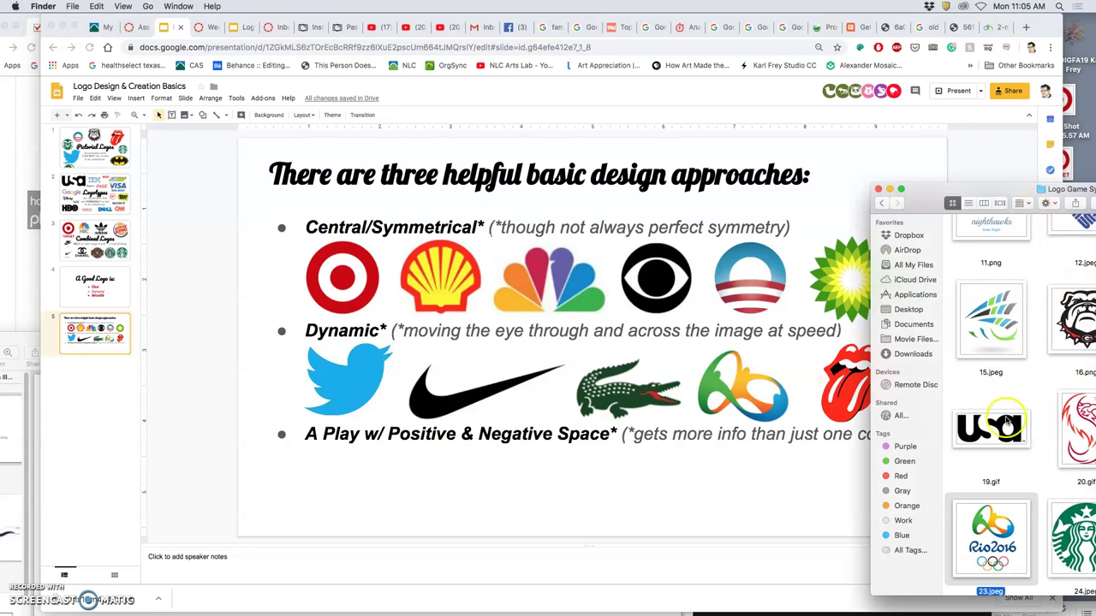
pyautogui.moveTo(990, 428); pyautogui.dragTo(630, 504)
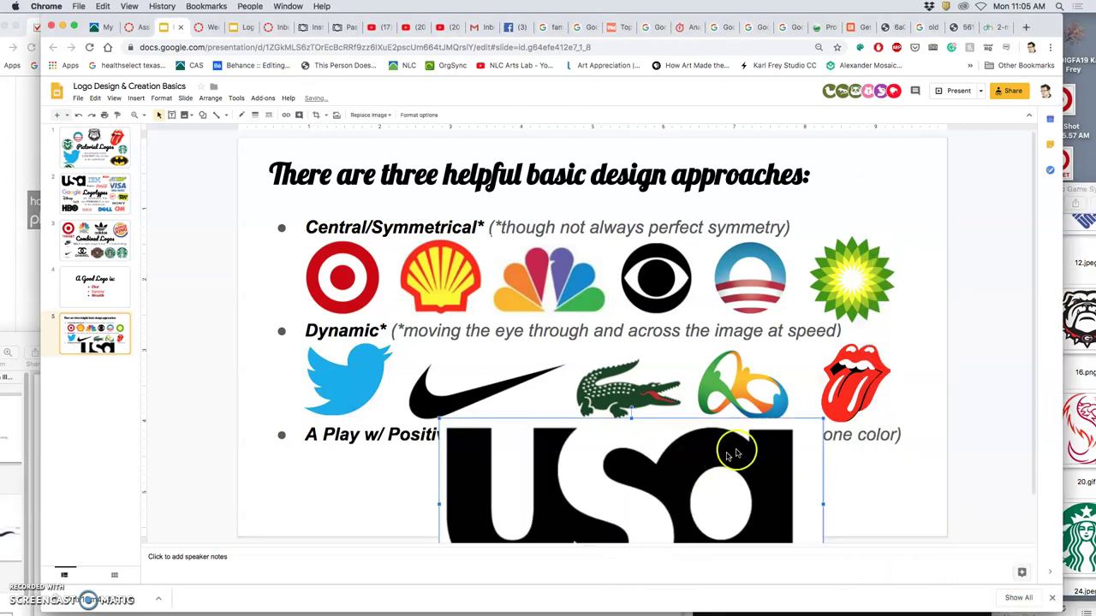
pyautogui.moveTo(823, 420); pyautogui.dragTo(428, 474)
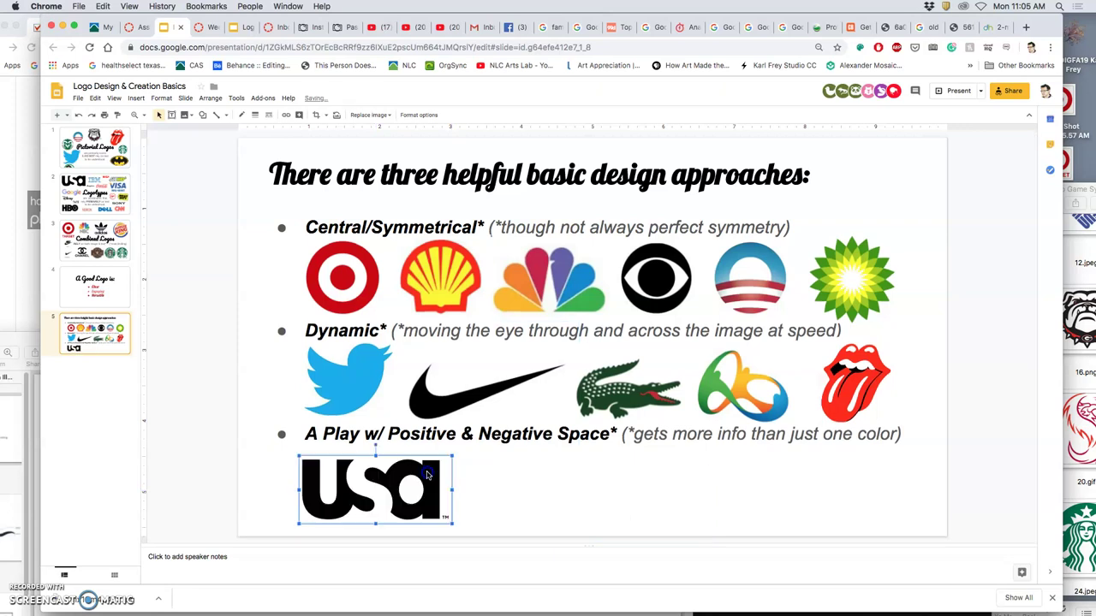
pyautogui.click(496, 483)
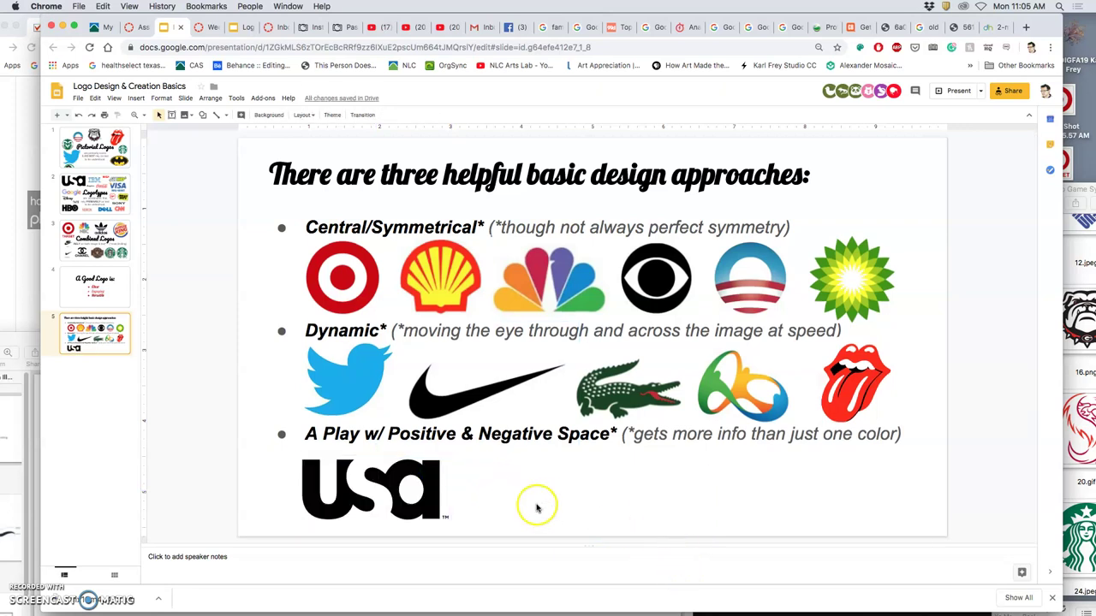
# Insert the key-and-skyline logo (2.jpeg), shrink it and position it at the lower right
pyautogui.click(1072, 376)
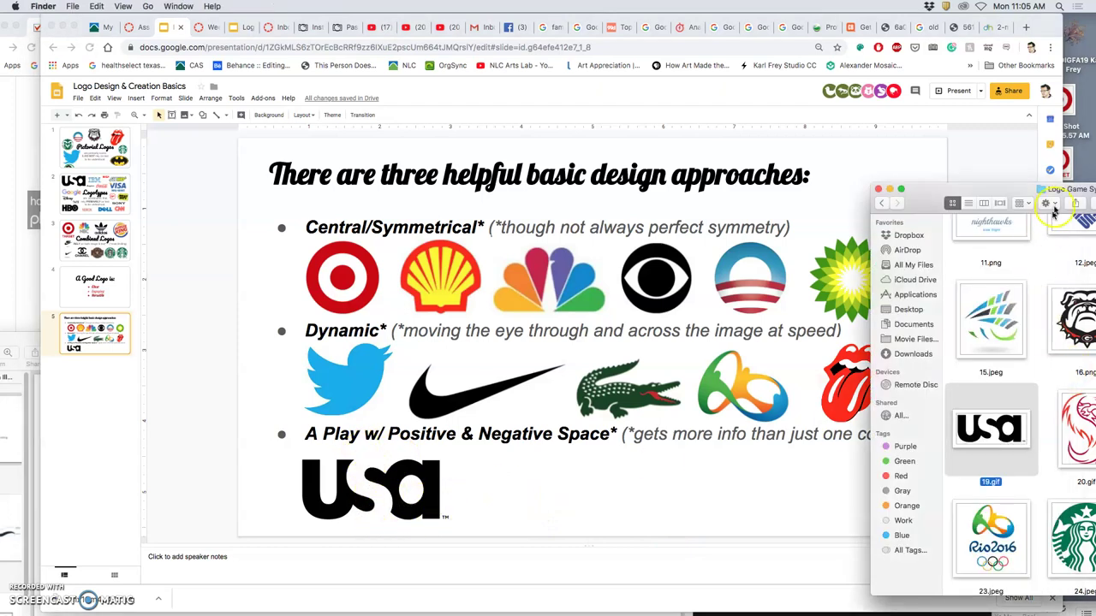
pyautogui.moveTo(1038, 189); pyautogui.dragTo(734, 152)
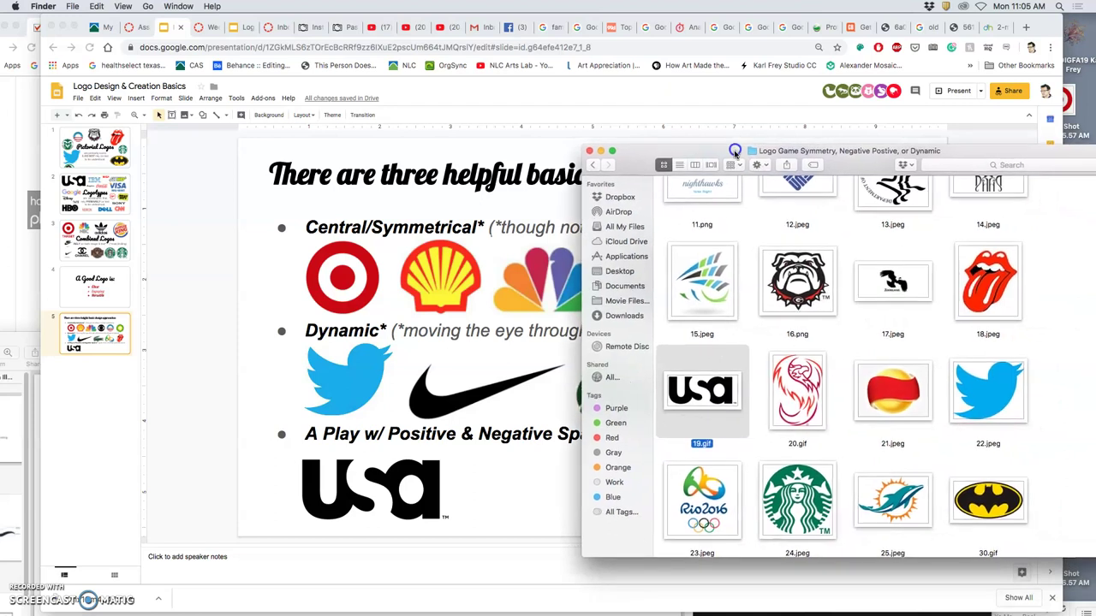
pyautogui.scroll(5, 851, 316)
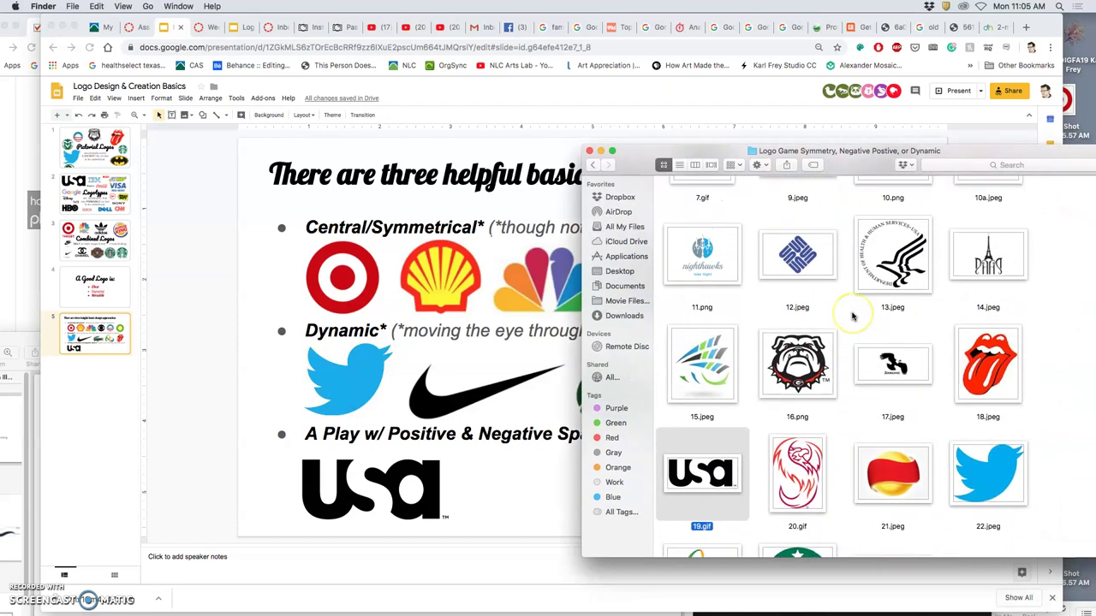
pyautogui.scroll(2, 852, 316)
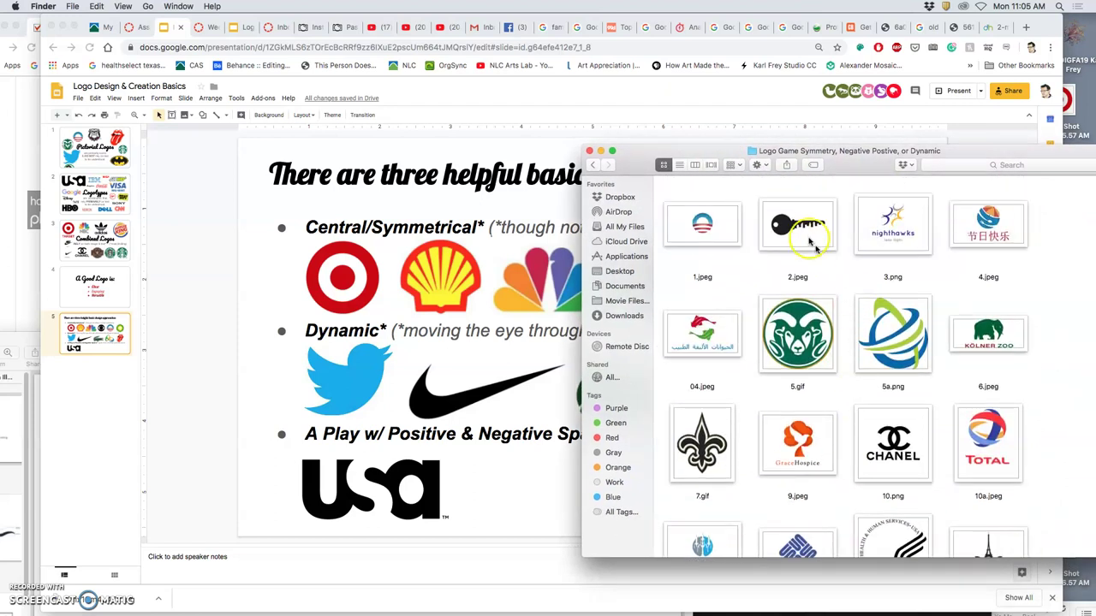
pyautogui.moveTo(815, 246); pyautogui.dragTo(519, 489)
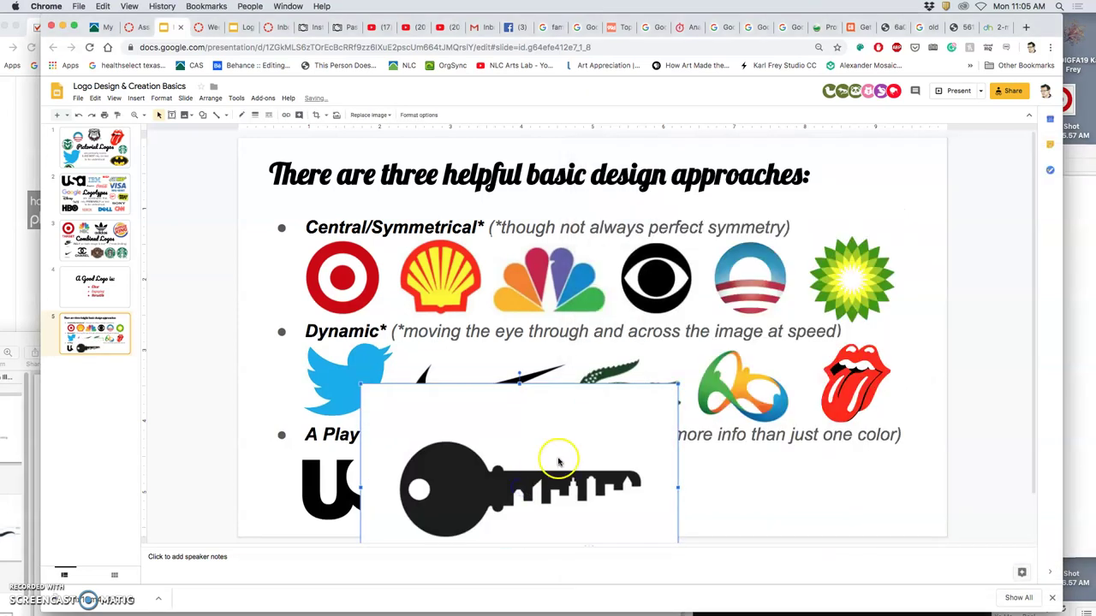
pyautogui.moveTo(678, 386); pyautogui.dragTo(853, 455)
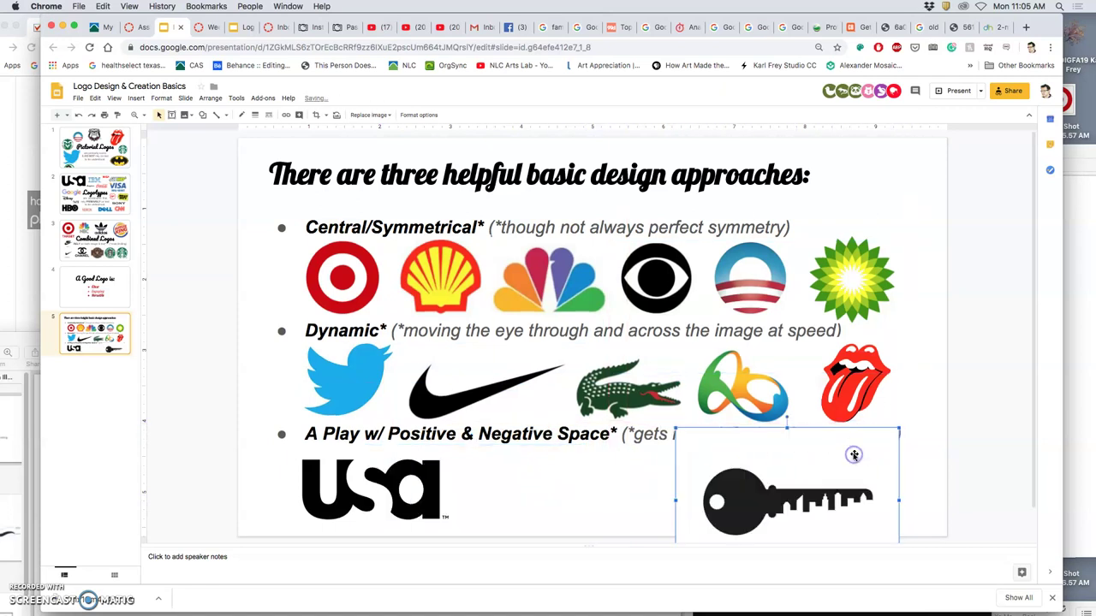
pyautogui.moveTo(802, 503); pyautogui.dragTo(798, 494)
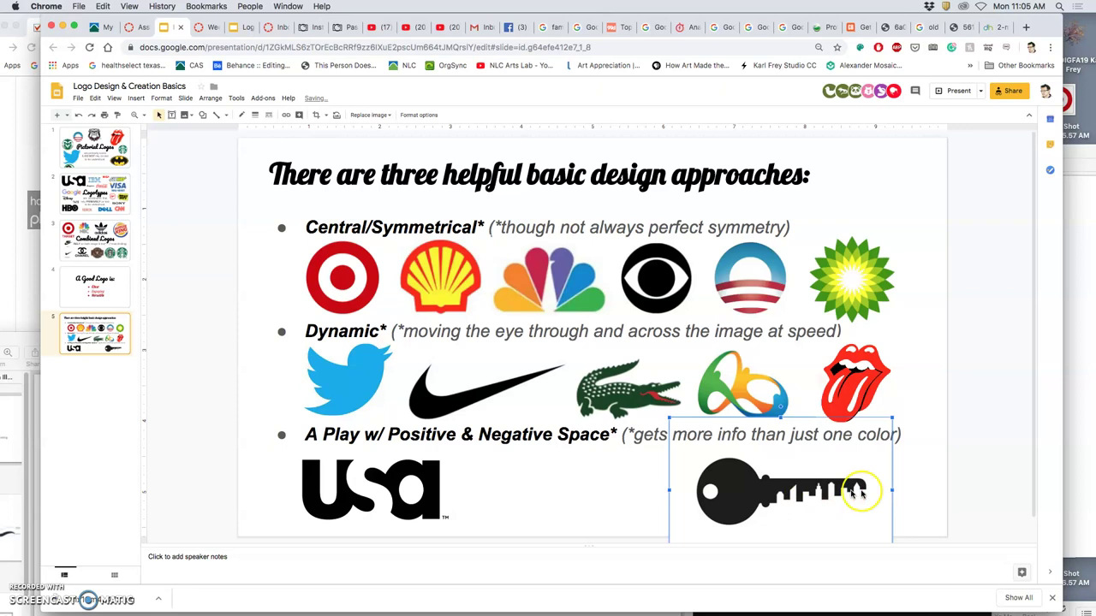
pyautogui.press('Right')
pyautogui.press('Right')
pyautogui.press('Right')
pyautogui.press('Right')
pyautogui.press('Right')
pyautogui.press('Right')
pyautogui.press('Right')
pyautogui.press('Right')
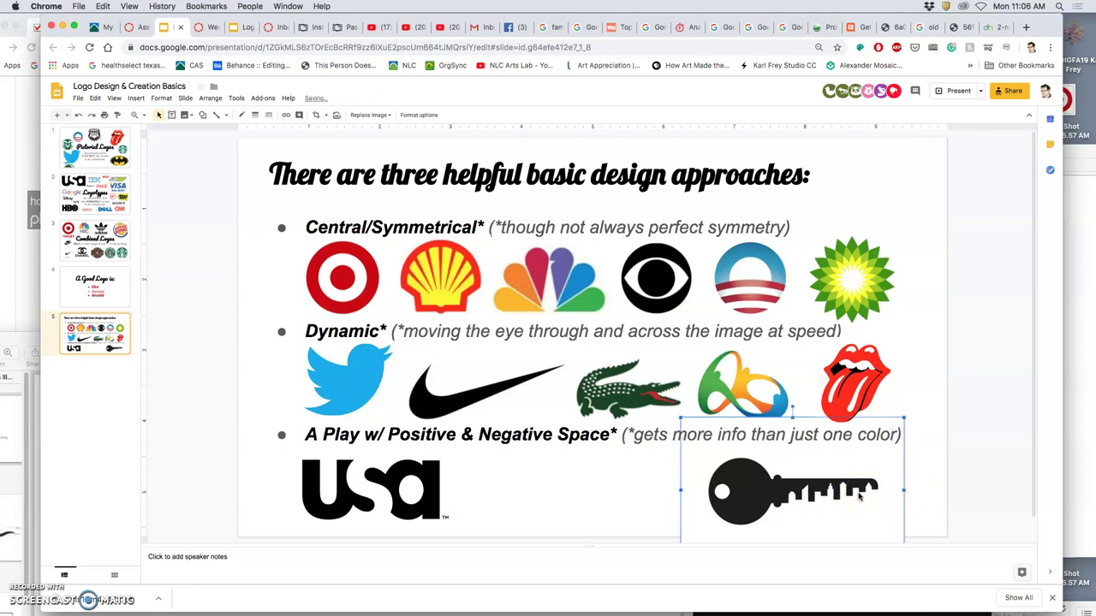
# Drag the Kölner Zoo elephant logo onto the slide and shrink it
pyautogui.click(1071, 416)
pyautogui.moveTo(992, 336); pyautogui.dragTo(536, 485)
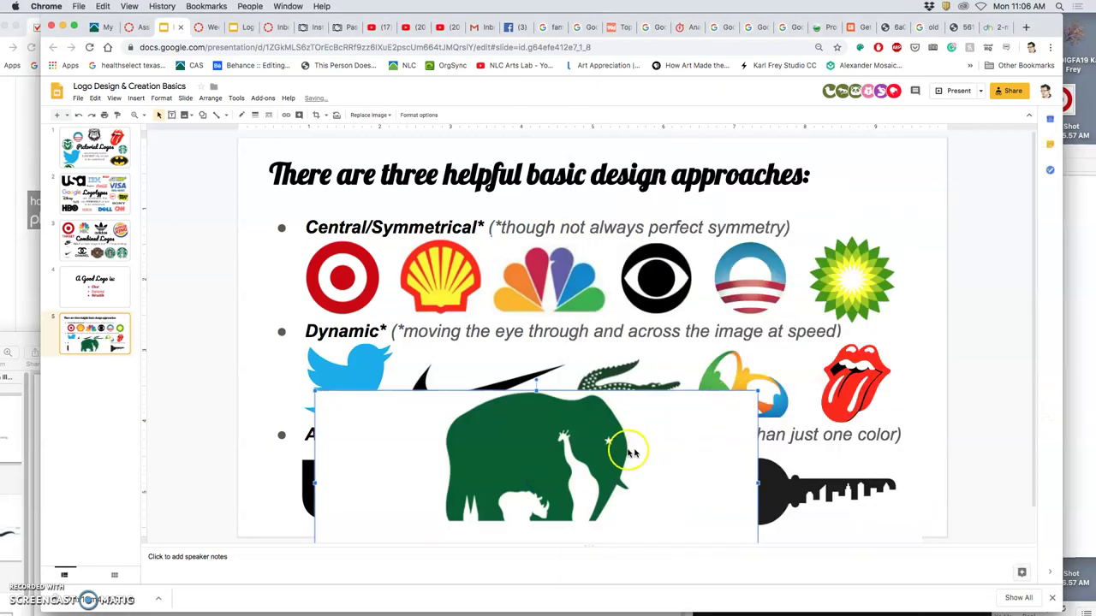
pyautogui.moveTo(628, 448); pyautogui.dragTo(674, 457)
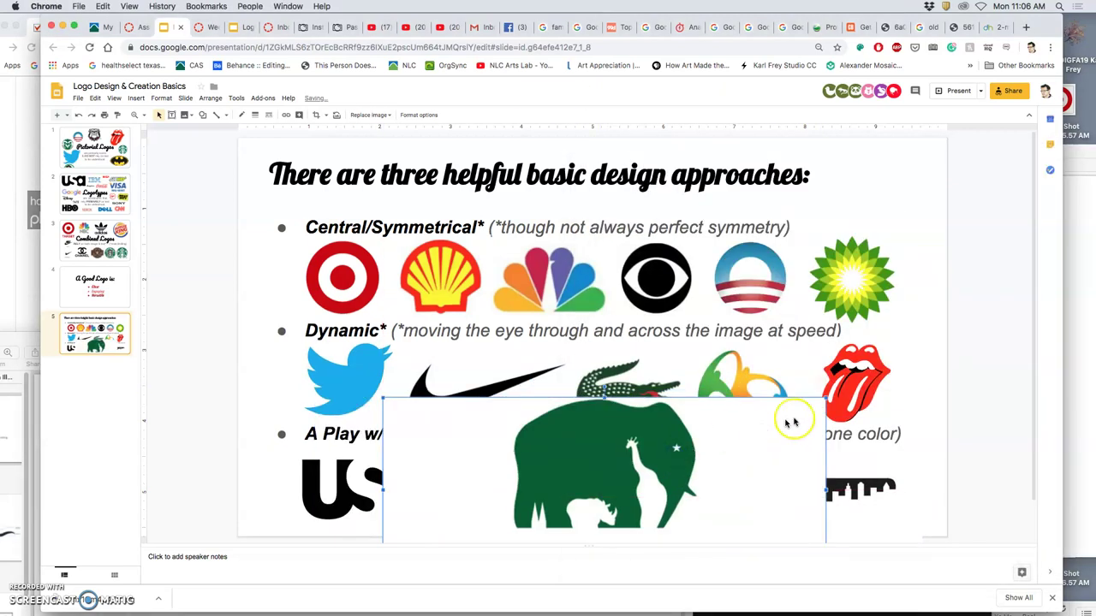
pyautogui.moveTo(825, 398); pyautogui.dragTo(691, 469)
pyautogui.click(749, 440)
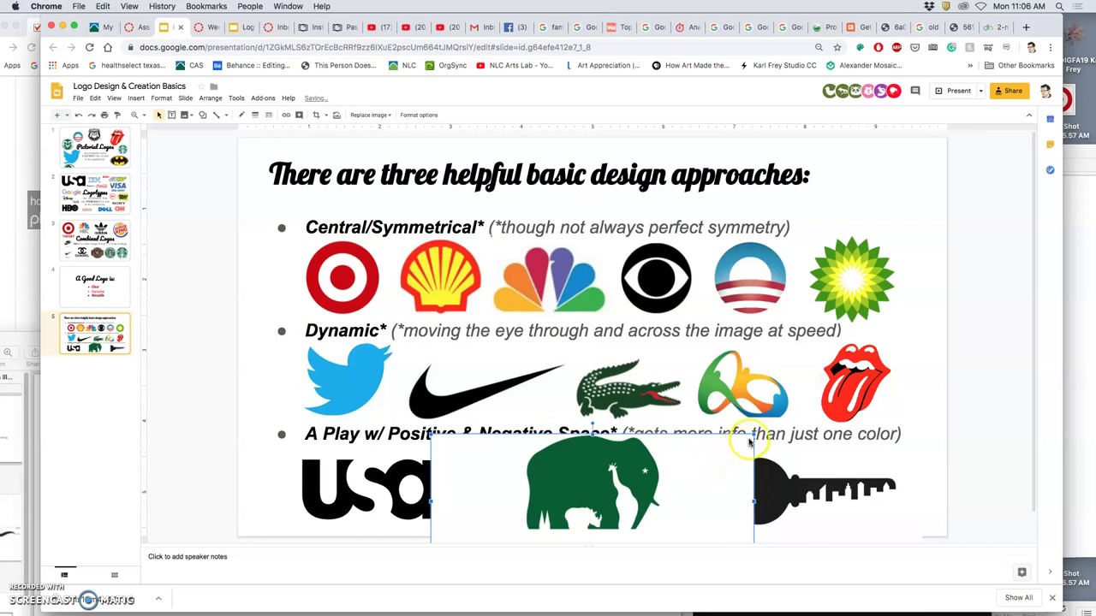
pyautogui.moveTo(752, 435); pyautogui.dragTo(724, 446)
pyautogui.click(648, 476)
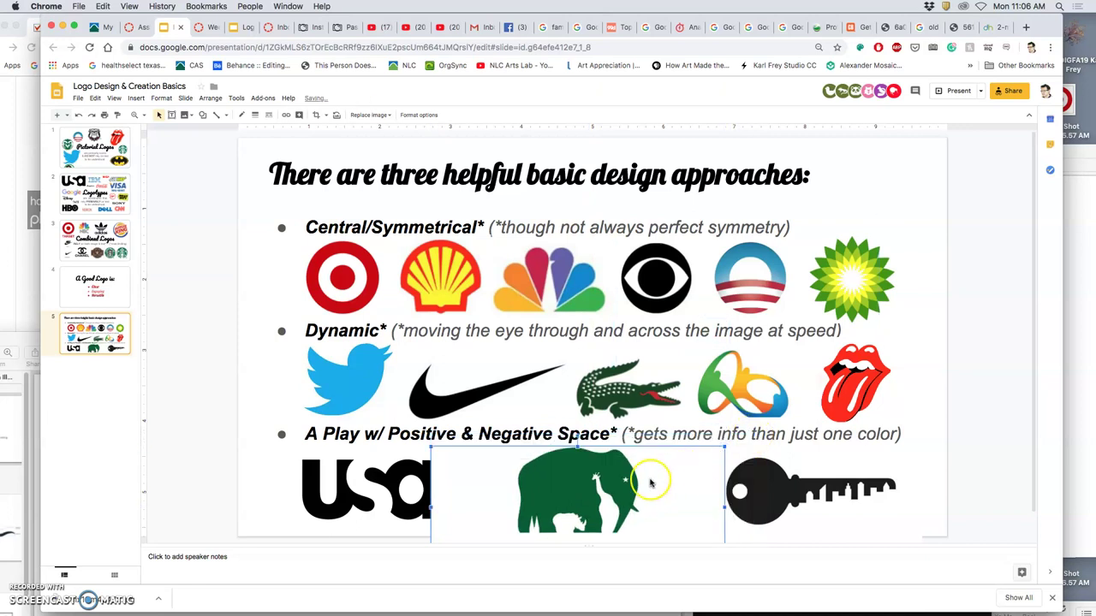
# Shrink the elephant further and nudge it left so it sits beside the USA logo
pyautogui.click(660, 471)
pyautogui.click(732, 448)
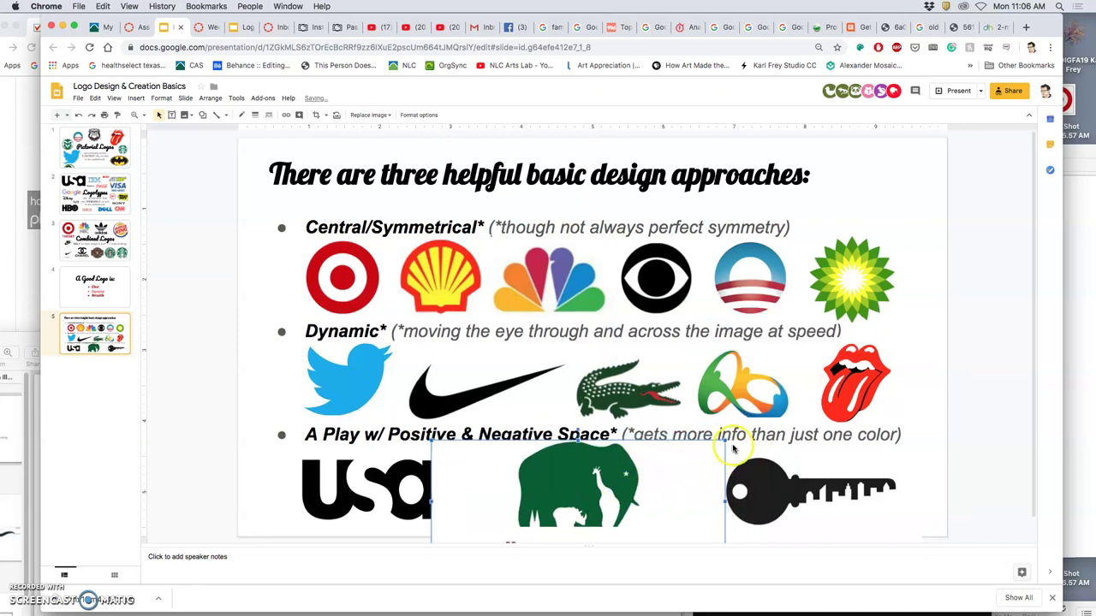
pyautogui.moveTo(724, 443); pyautogui.dragTo(716, 447)
pyautogui.click(677, 464)
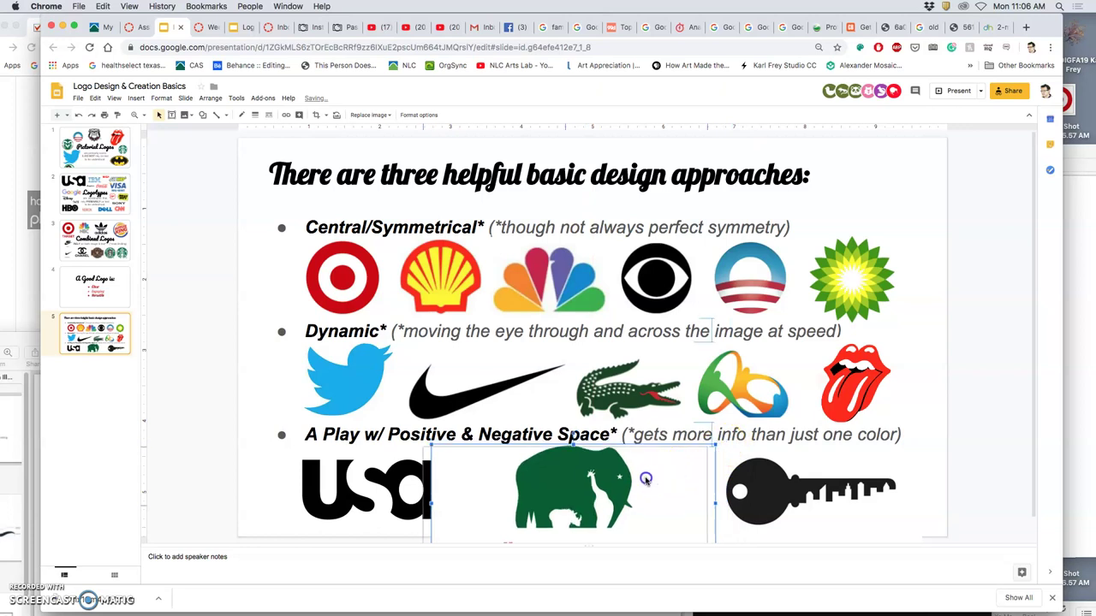
pyautogui.click(644, 480)
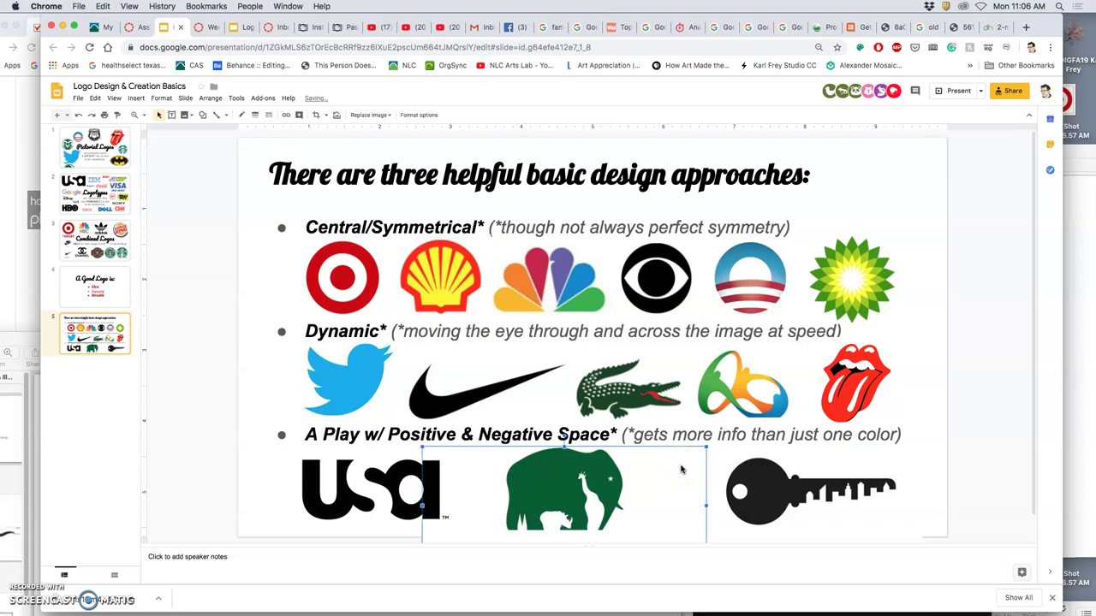
pyautogui.press('Left')
pyautogui.press('Left')
pyautogui.press('Left')
pyautogui.press('Left')
pyautogui.press('Left')
pyautogui.press('Left')
pyautogui.press('Left')
pyautogui.press('Left')
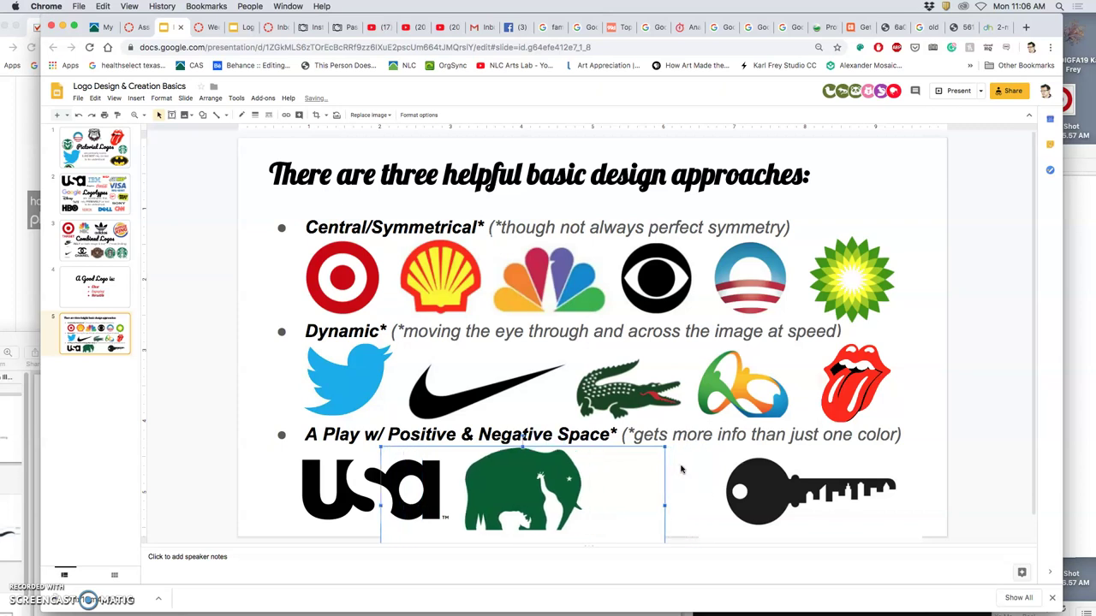
pyautogui.press('Up')
pyautogui.click(664, 448)
pyautogui.moveTo(664, 448); pyautogui.dragTo(651, 462)
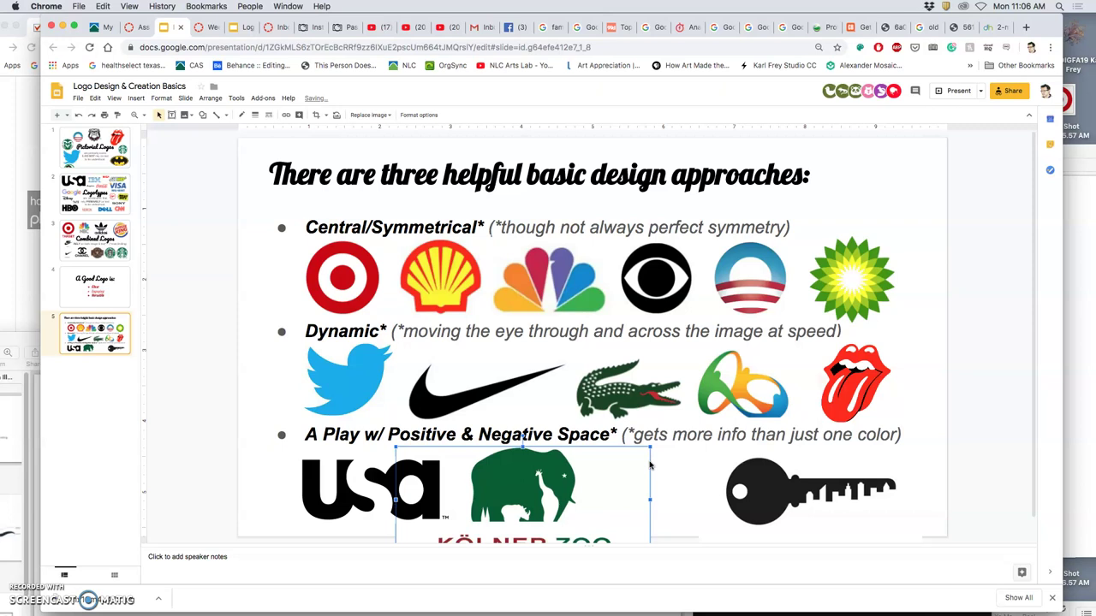
# Glance at the A Good Logo and Pictorial Logos slides, then return to design approaches with the folder in front
pyautogui.click(82, 289)
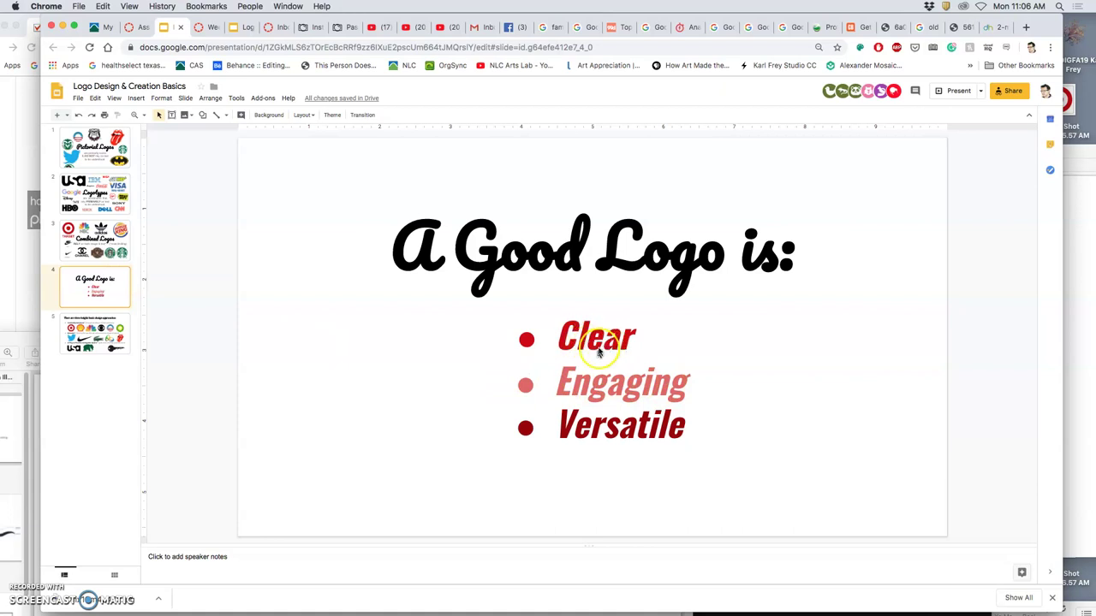
pyautogui.click(122, 341)
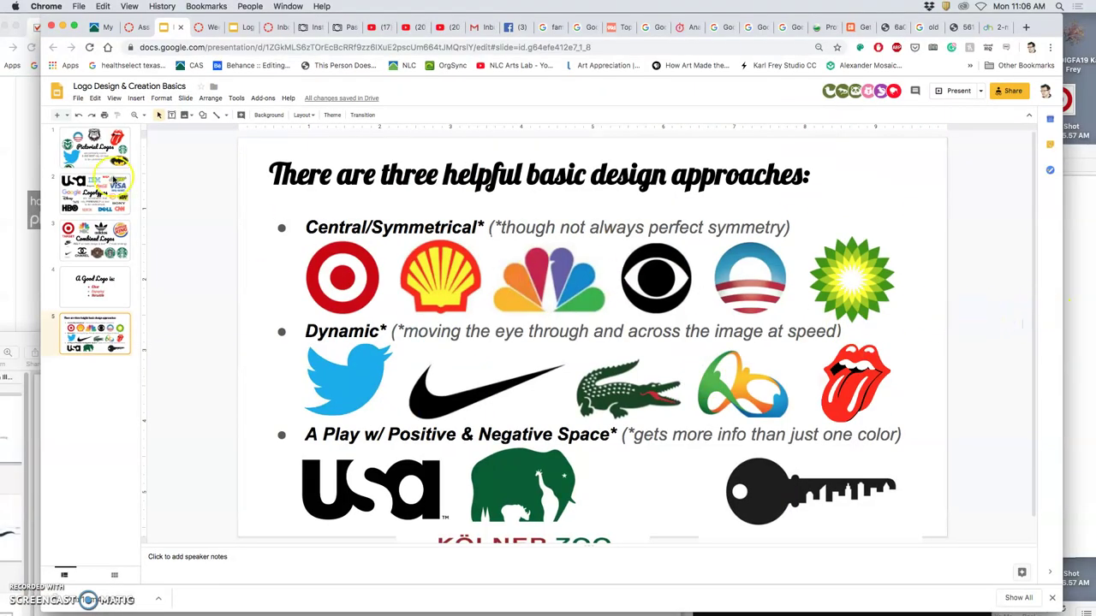
pyautogui.click(74, 148)
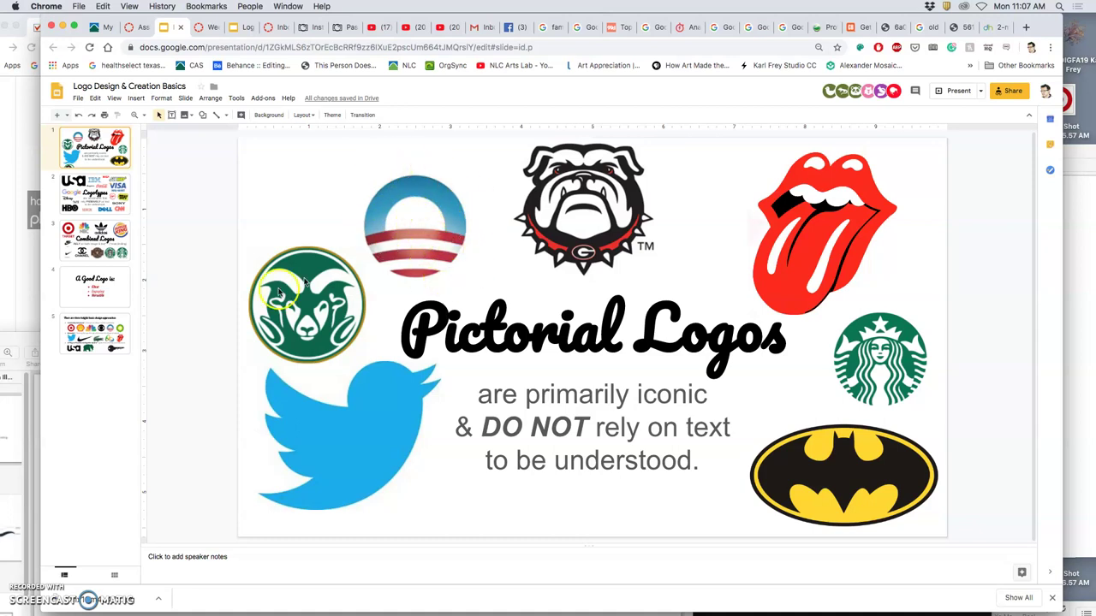
pyautogui.click(117, 336)
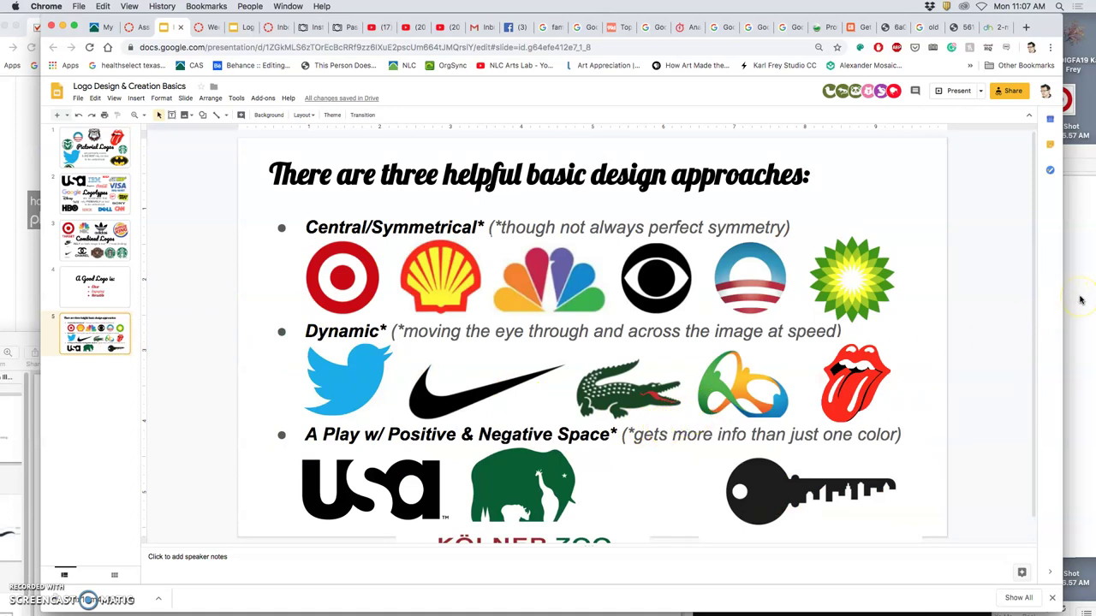
pyautogui.click(1080, 298)
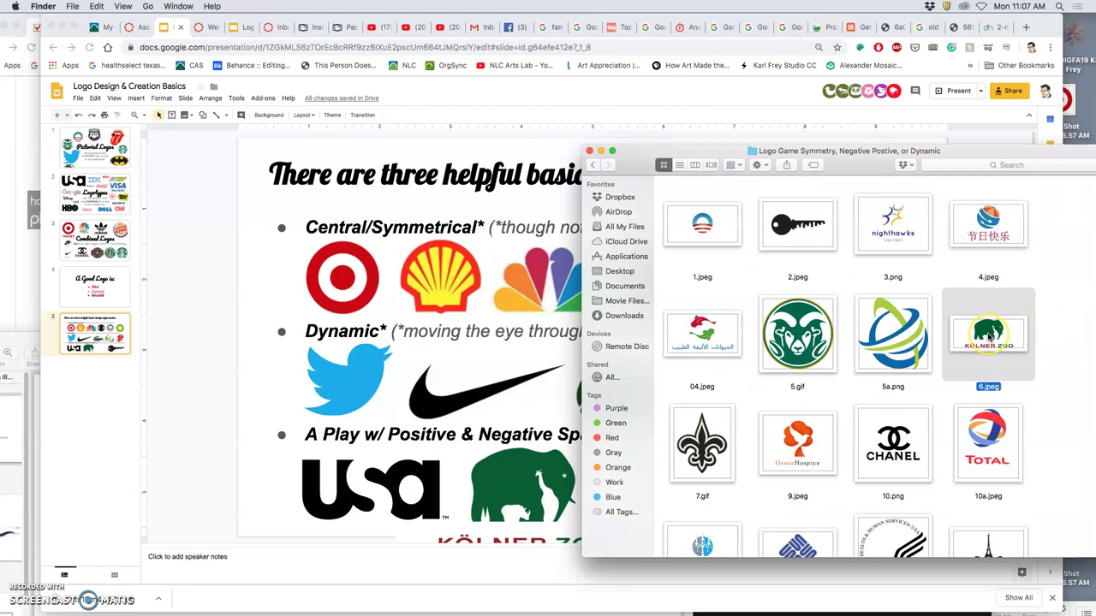
# Find 13.jpeg in the logo folder and drop the eagle logo onto the slide
pyautogui.press('F11')
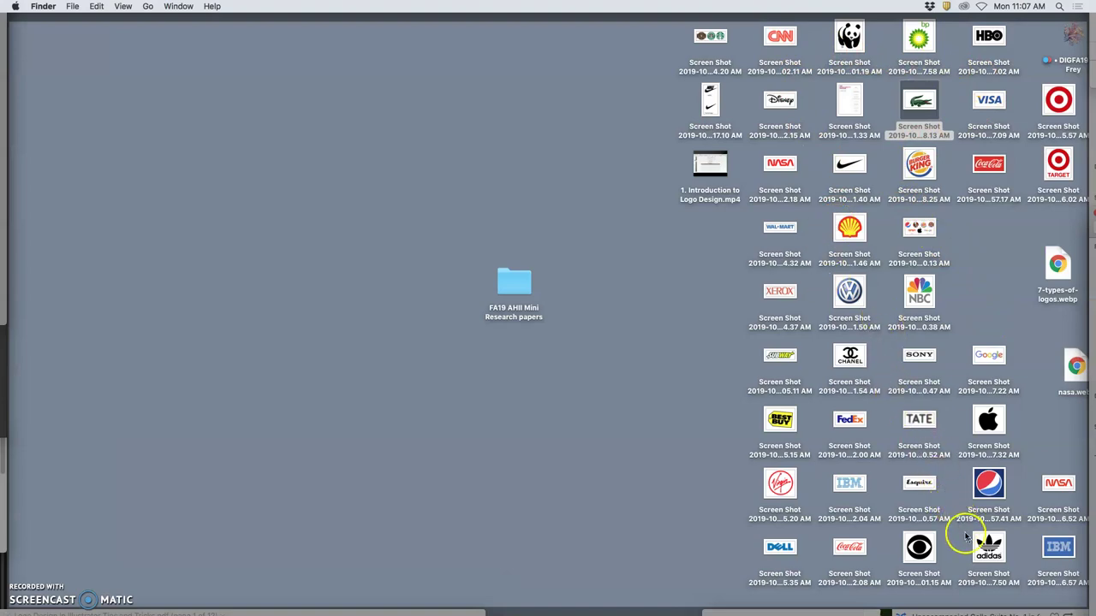
pyautogui.press('F11')
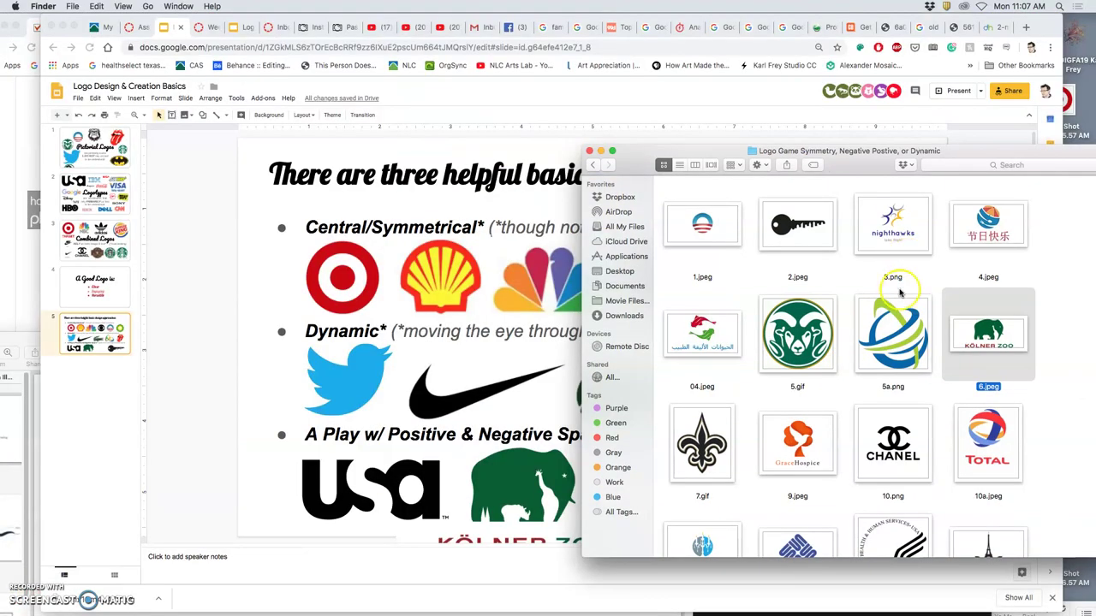
pyautogui.scroll(-3, 899, 293)
pyautogui.scroll(-5, 899, 292)
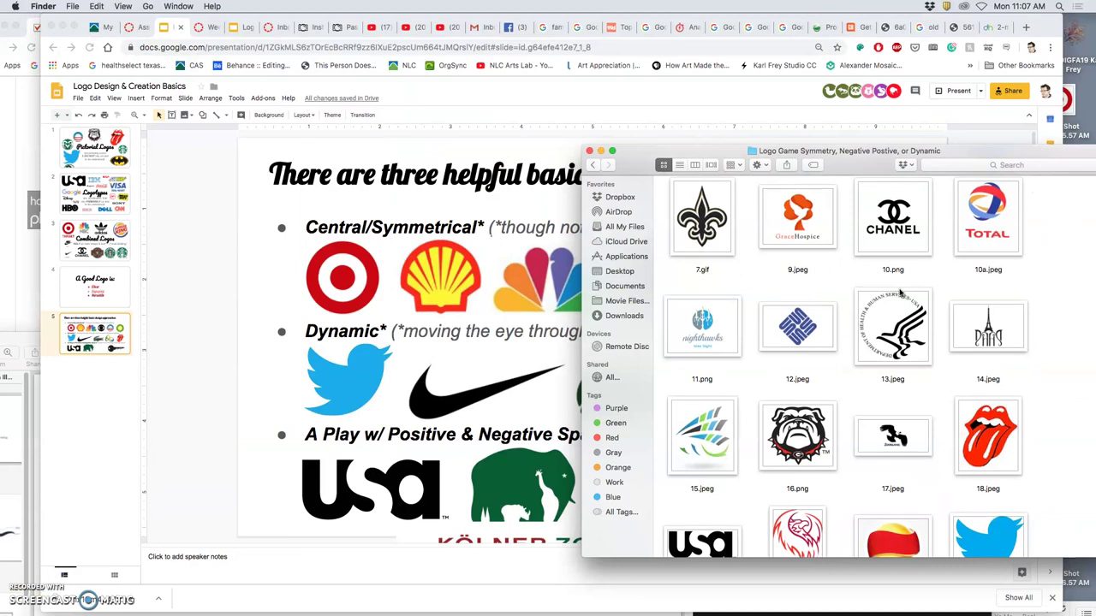
pyautogui.click(908, 343)
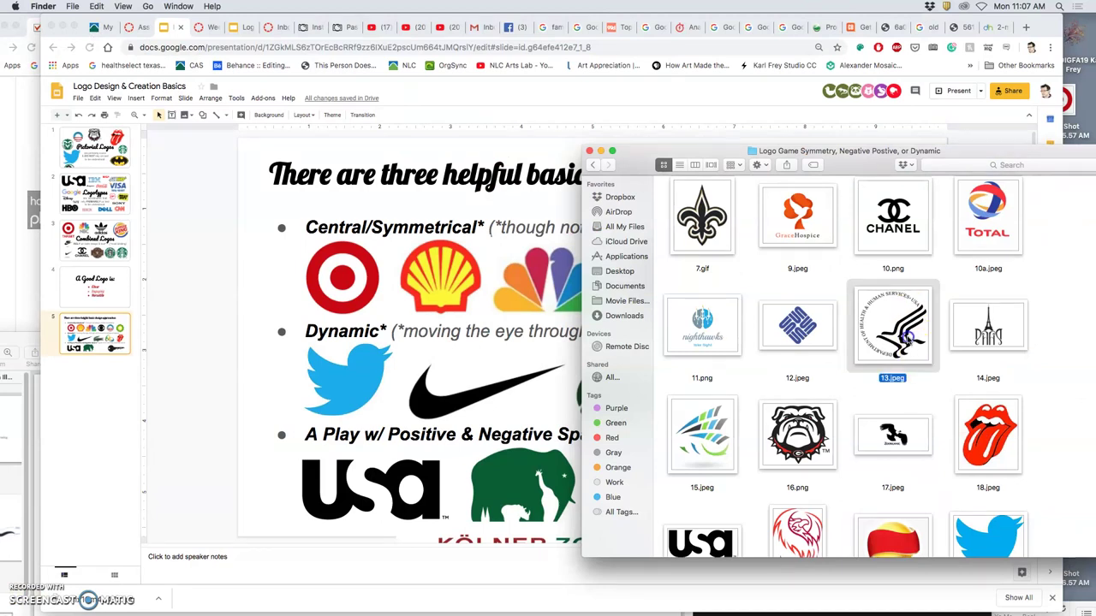
pyautogui.moveTo(907, 340); pyautogui.dragTo(552, 415)
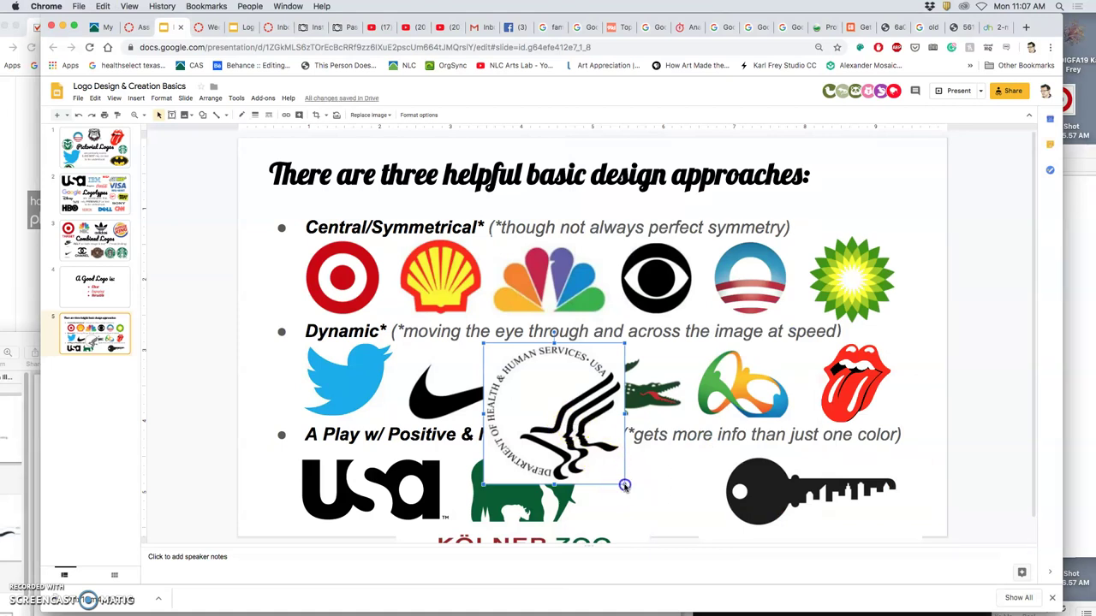
# Shrink the eagle logo and line it up beside the elephant, shifting the elephant slightly right
pyautogui.moveTo(624, 485); pyautogui.dragTo(655, 499)
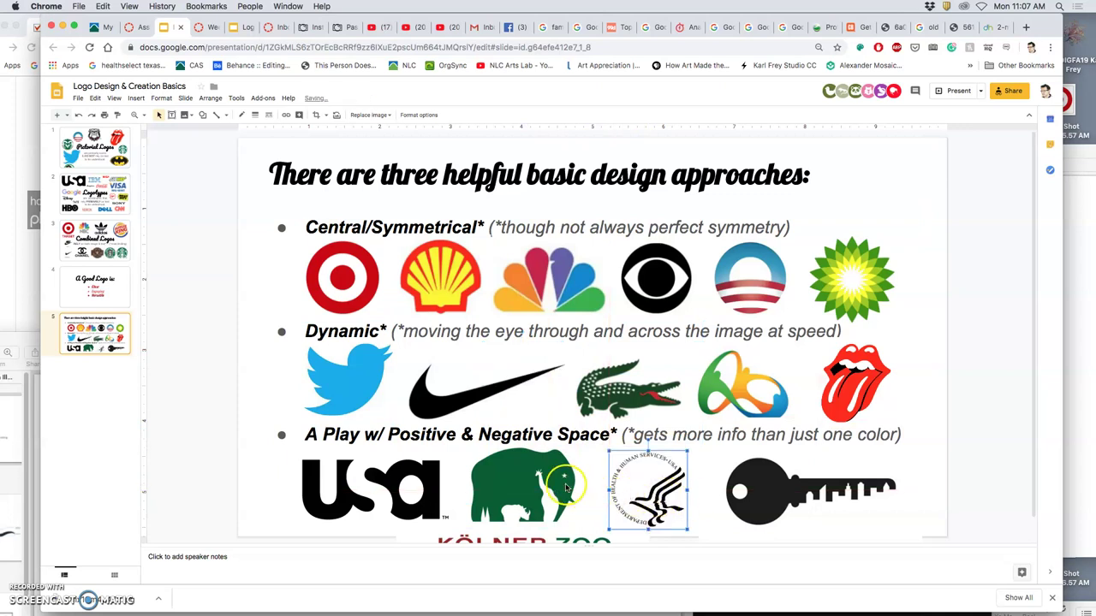
pyautogui.moveTo(563, 485); pyautogui.dragTo(576, 485)
pyautogui.click(627, 489)
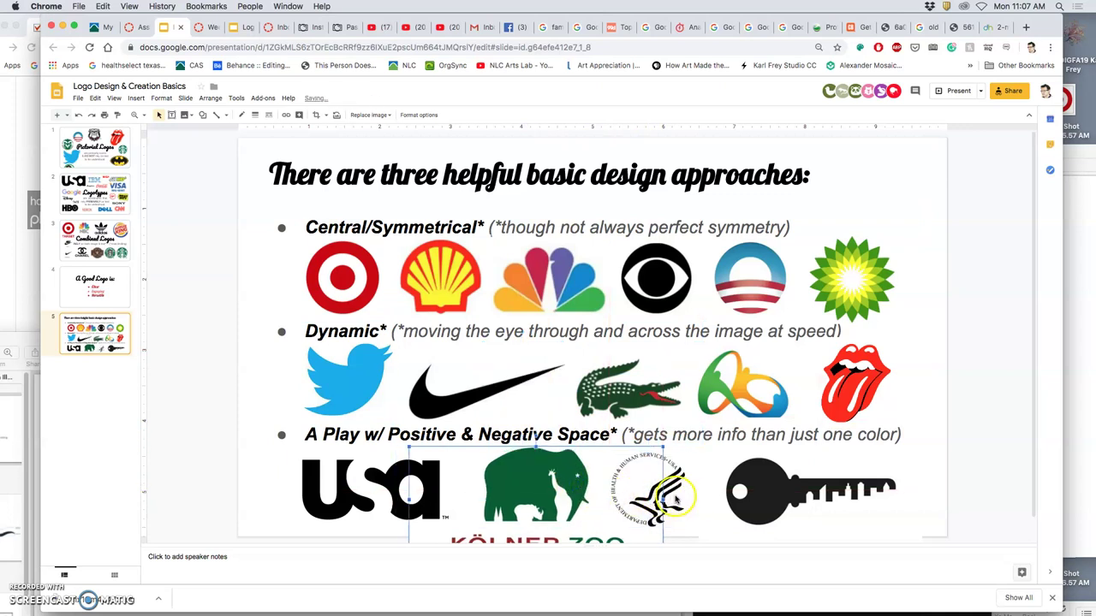
pyautogui.moveTo(681, 490); pyautogui.dragTo(684, 512)
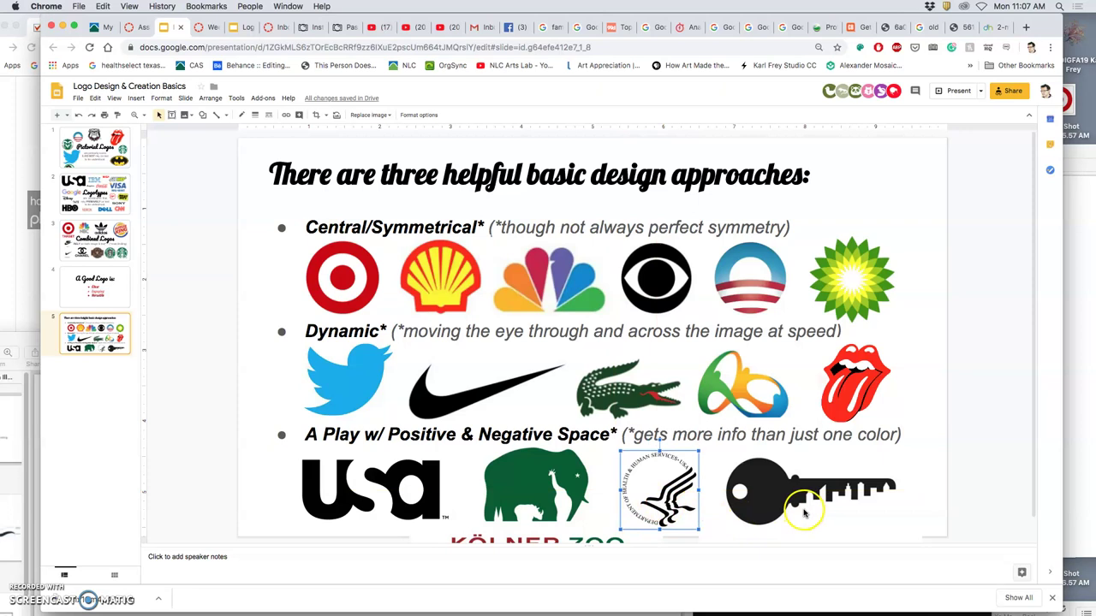
# Close the Finder logo folder and deselect the eagle back in the presentation
pyautogui.click(1083, 436)
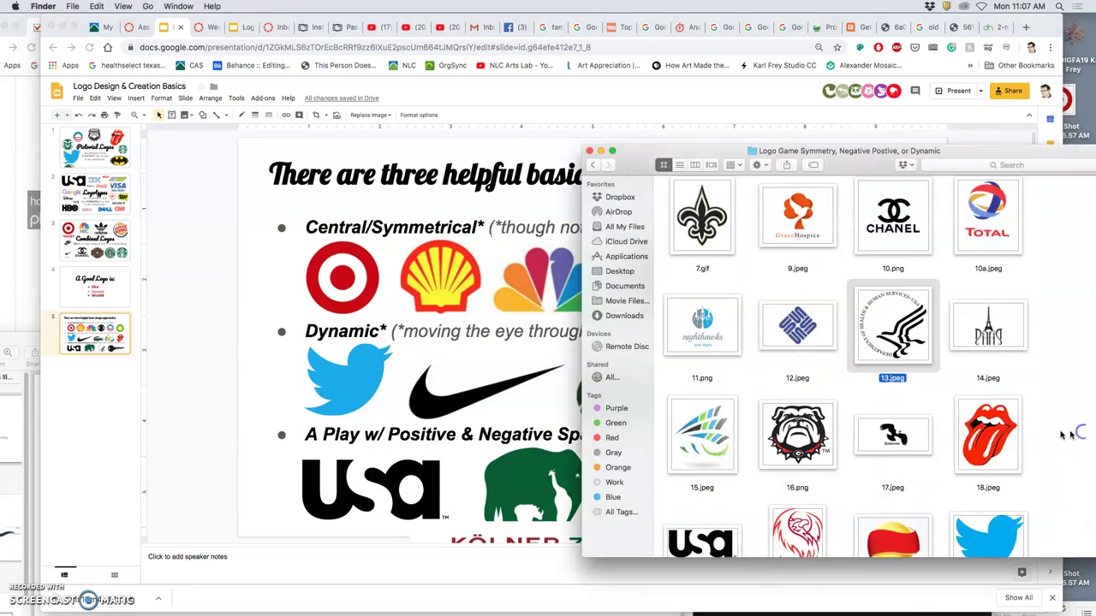
pyautogui.scroll(-5, 934, 432)
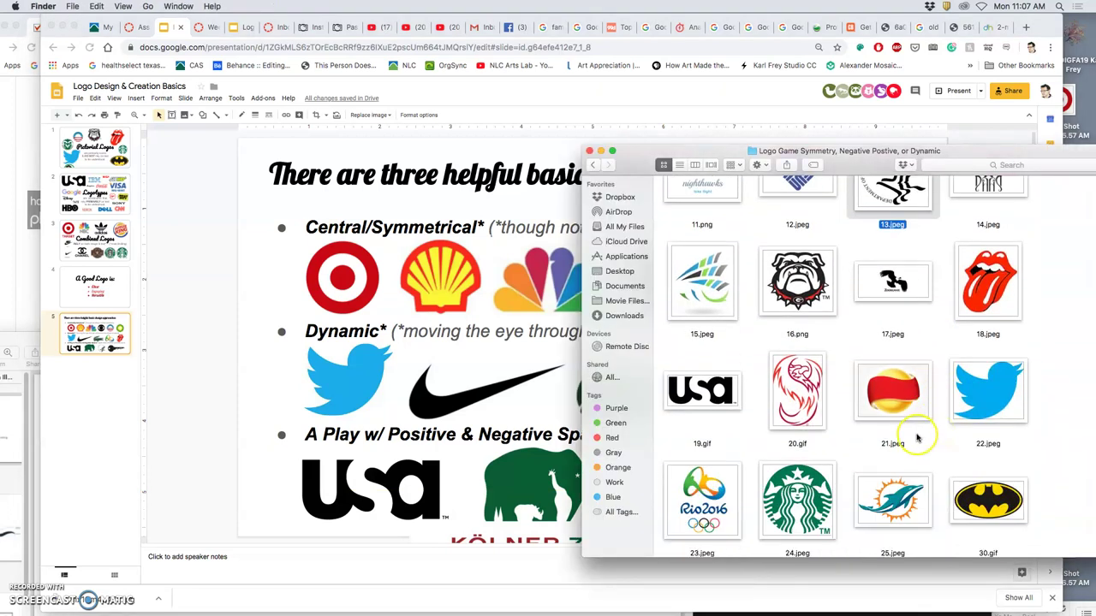
pyautogui.scroll(5, 917, 435)
pyautogui.scroll(5, 916, 436)
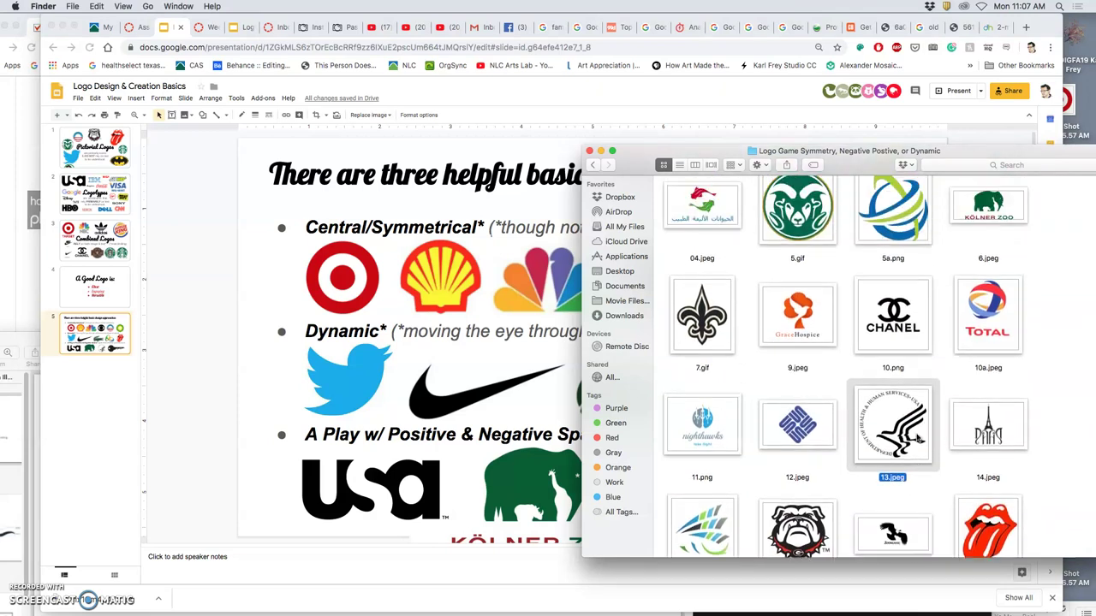
pyautogui.click(609, 209)
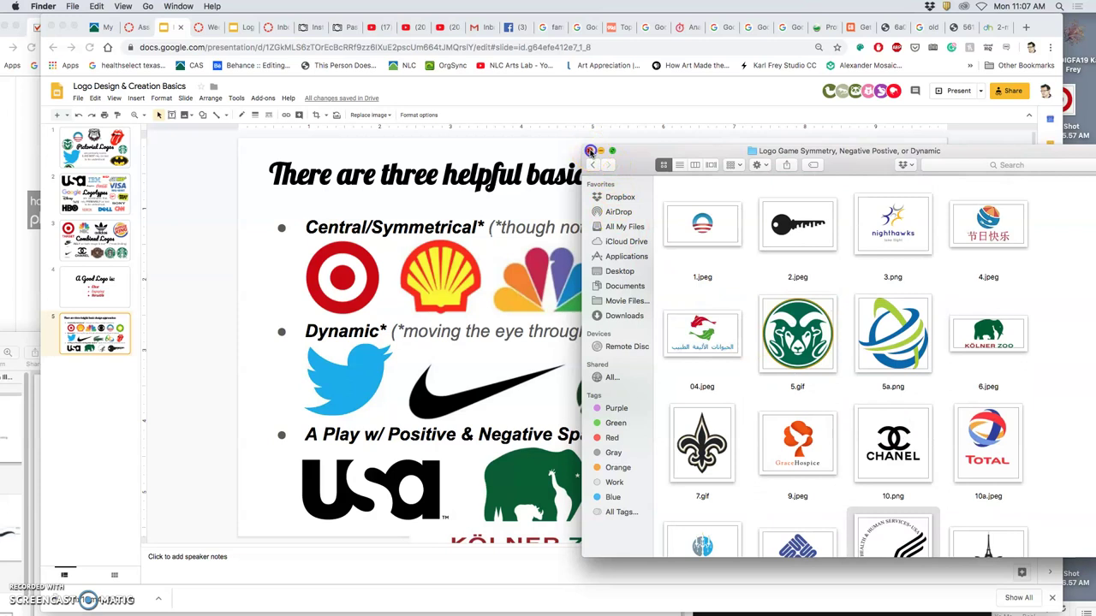
pyautogui.click(590, 151)
pyautogui.click(876, 518)
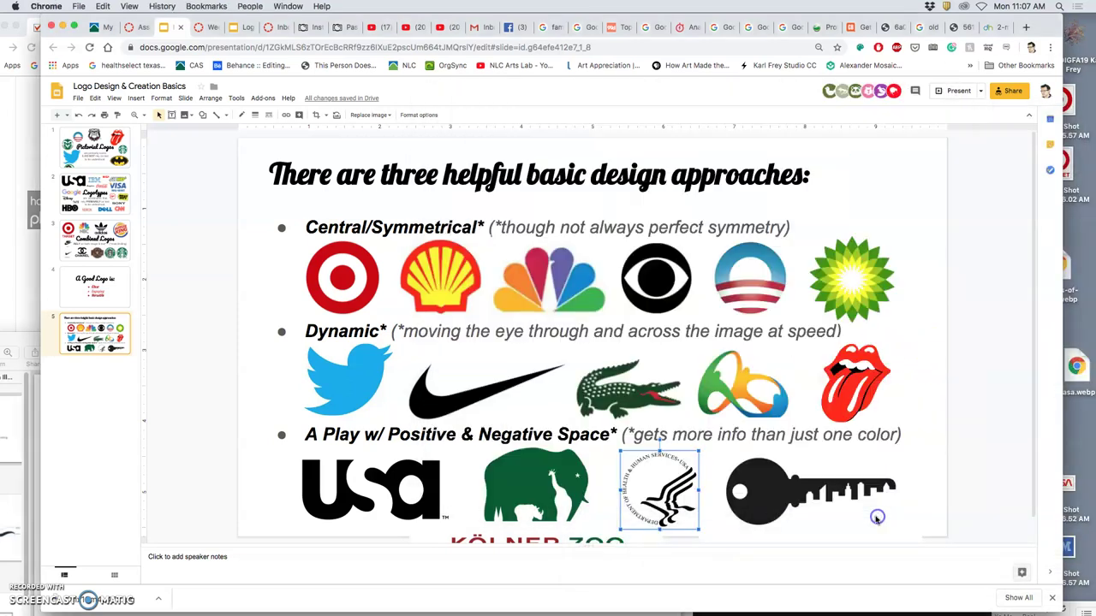
pyautogui.scroll(-1, 712, 501)
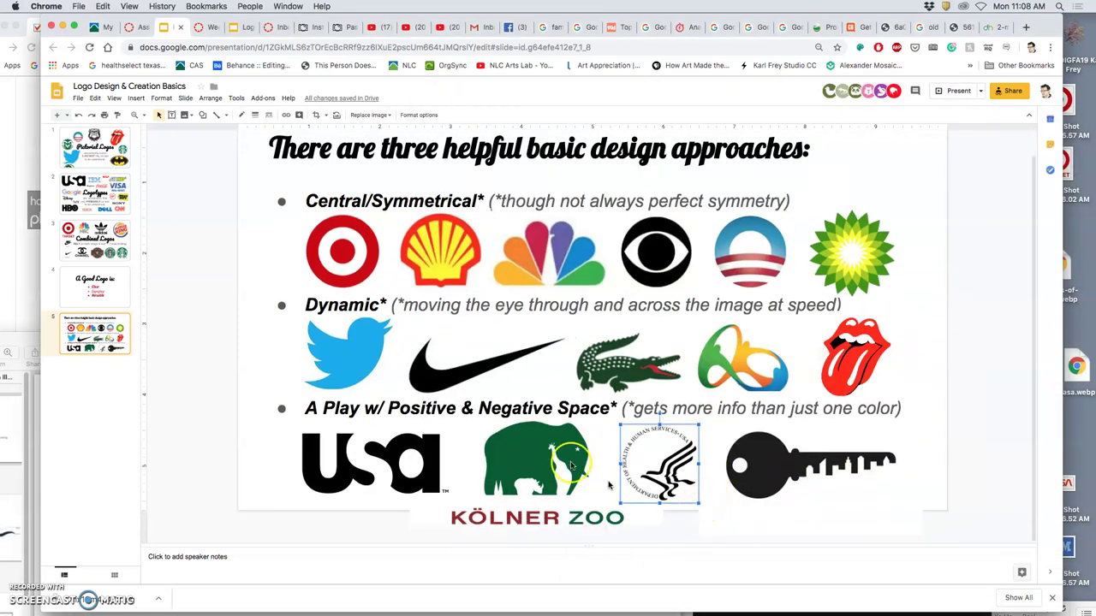
pyautogui.click(260, 334)
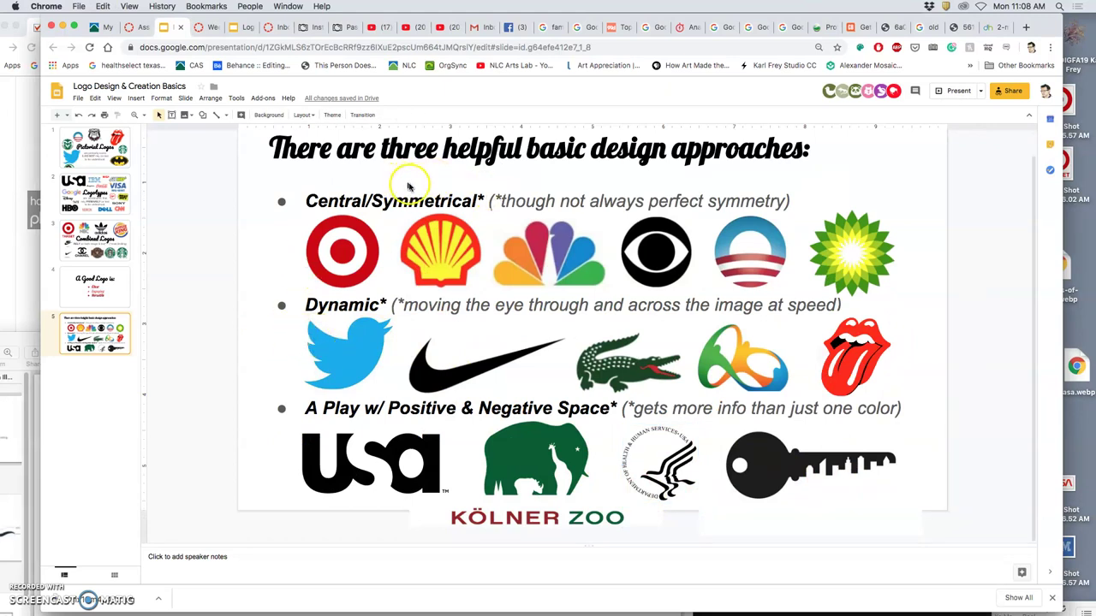
pyautogui.scroll(1, 415, 192)
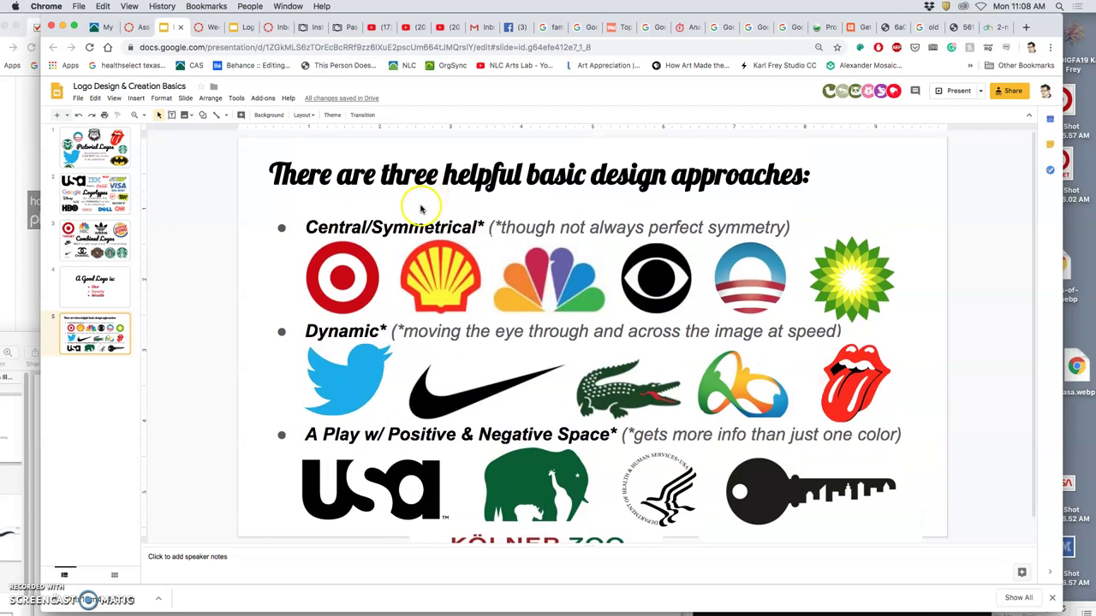
pyautogui.scroll(2, 415, 208)
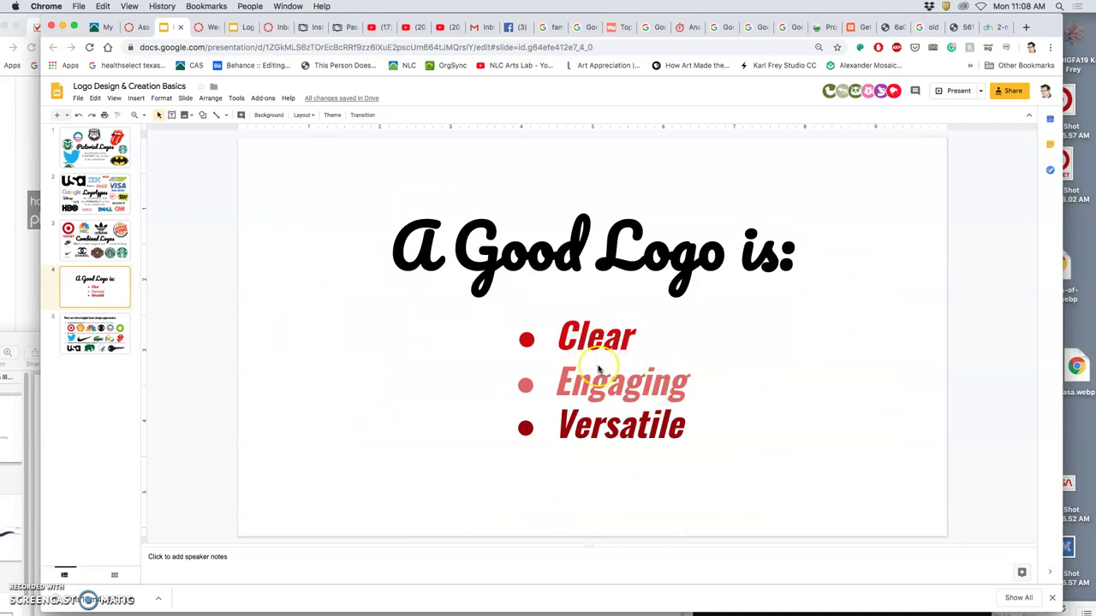
# Go from the Combined Logos slide up through Logotypes to Pictorial Logos
pyautogui.click(114, 246)
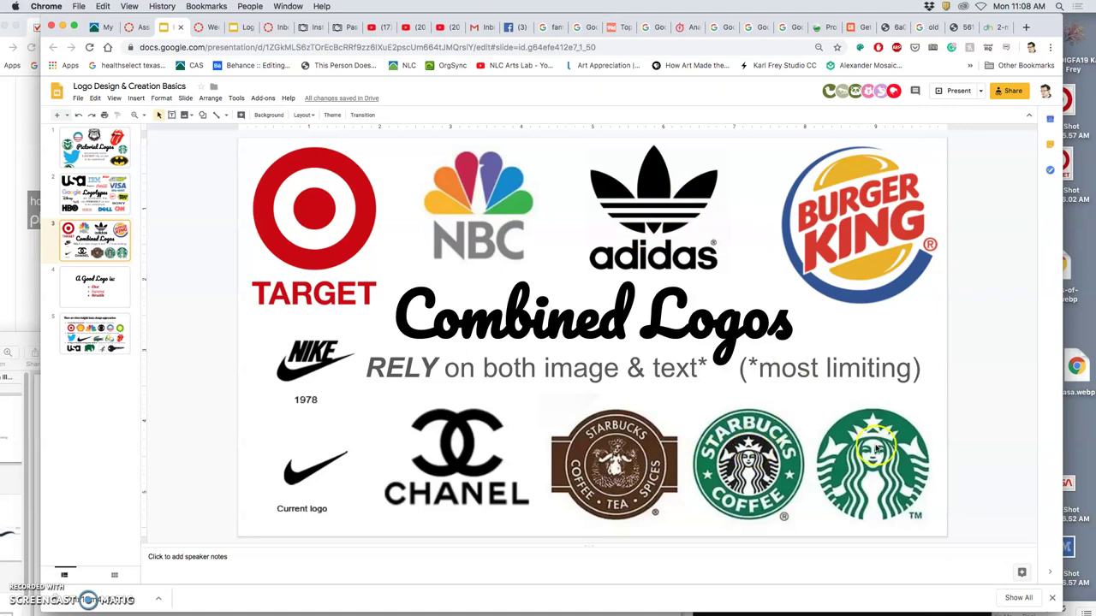
pyautogui.press('Up')
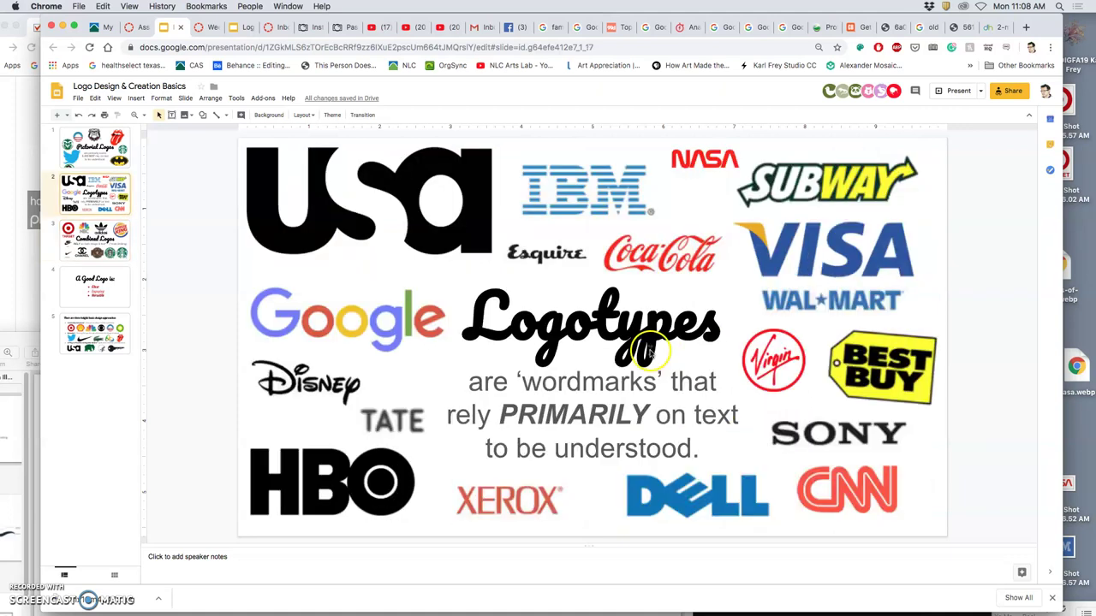
pyautogui.press('Up')
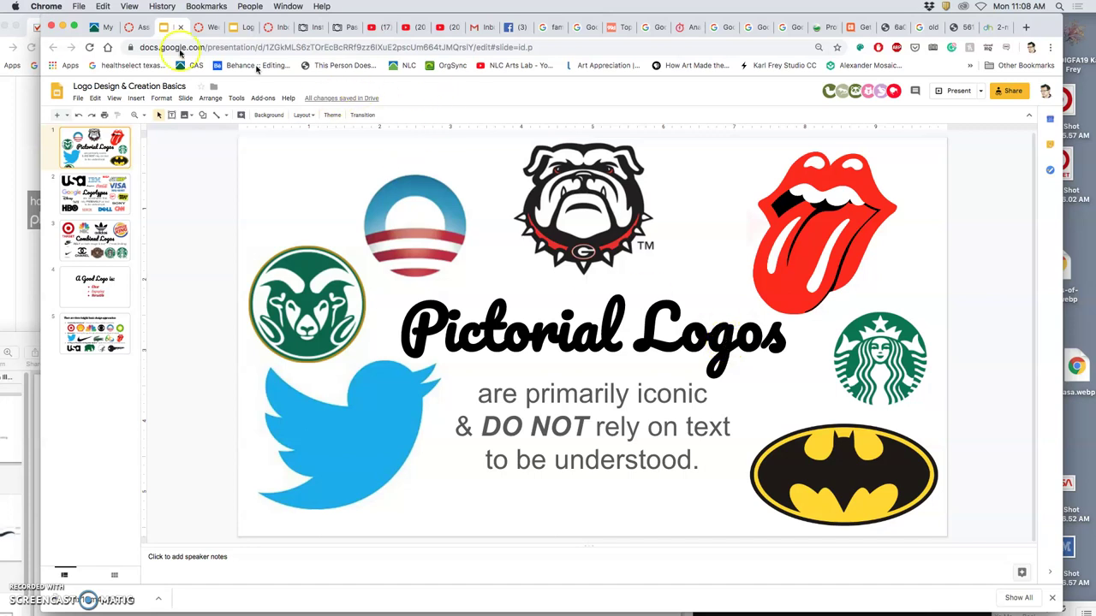
# Open the Forkin' Bull inspiration PSD in Photoshop and show the Group 1 and Group 3 collages
pyautogui.click(62, 26)
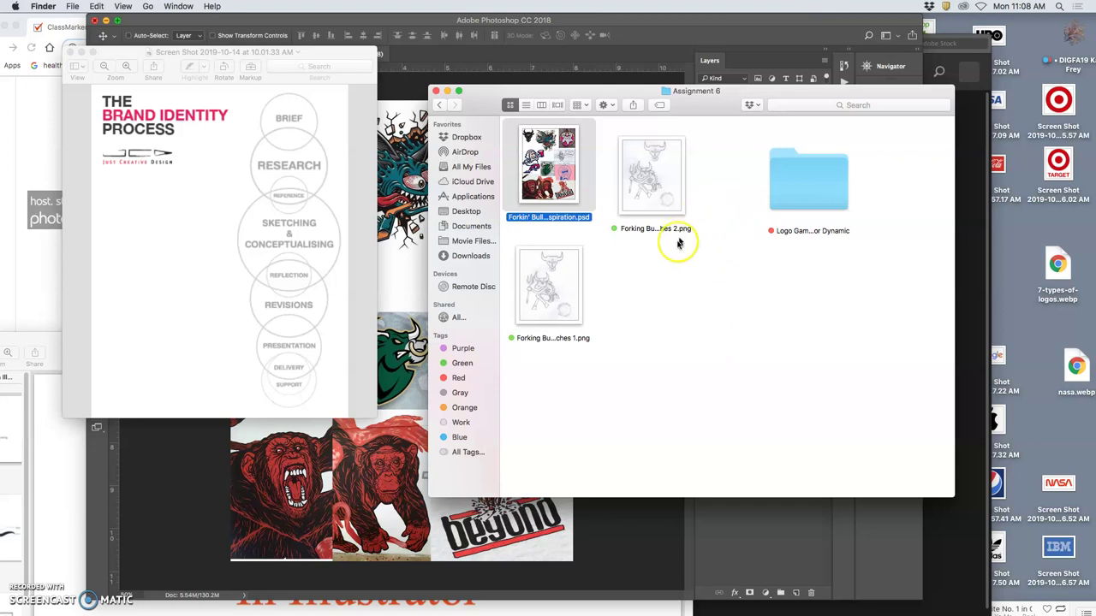
pyautogui.press('super+o')
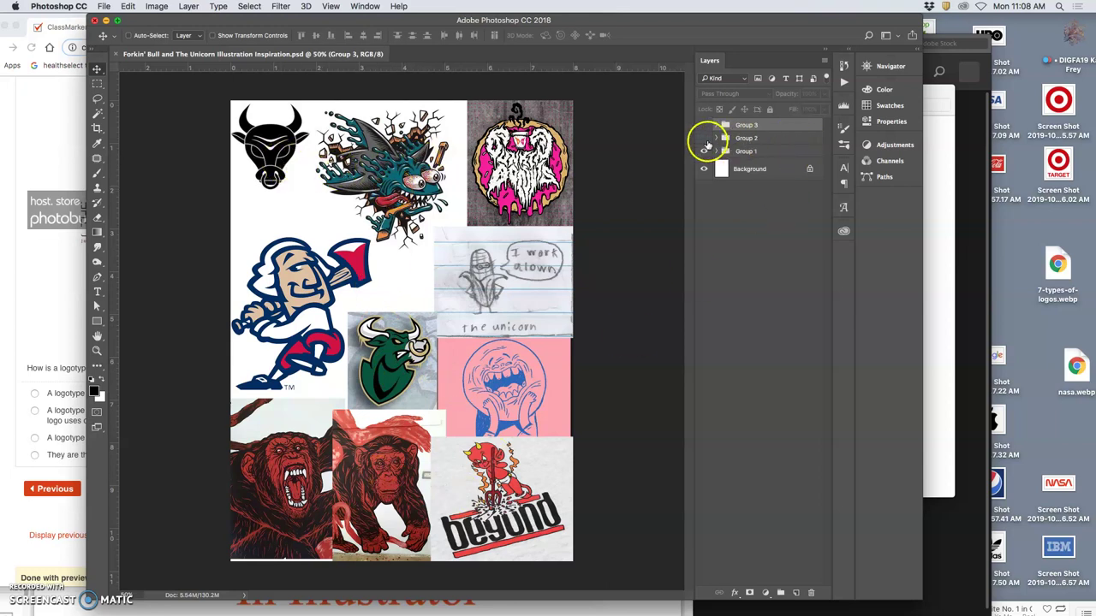
pyautogui.click(703, 139)
pyautogui.click(704, 136)
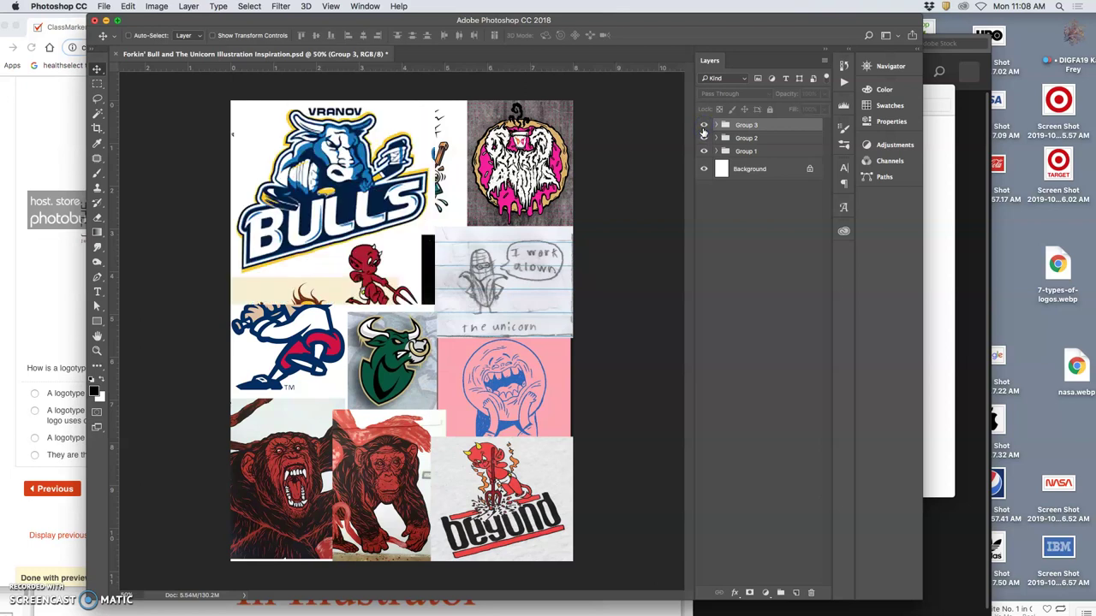
pyautogui.click(703, 153)
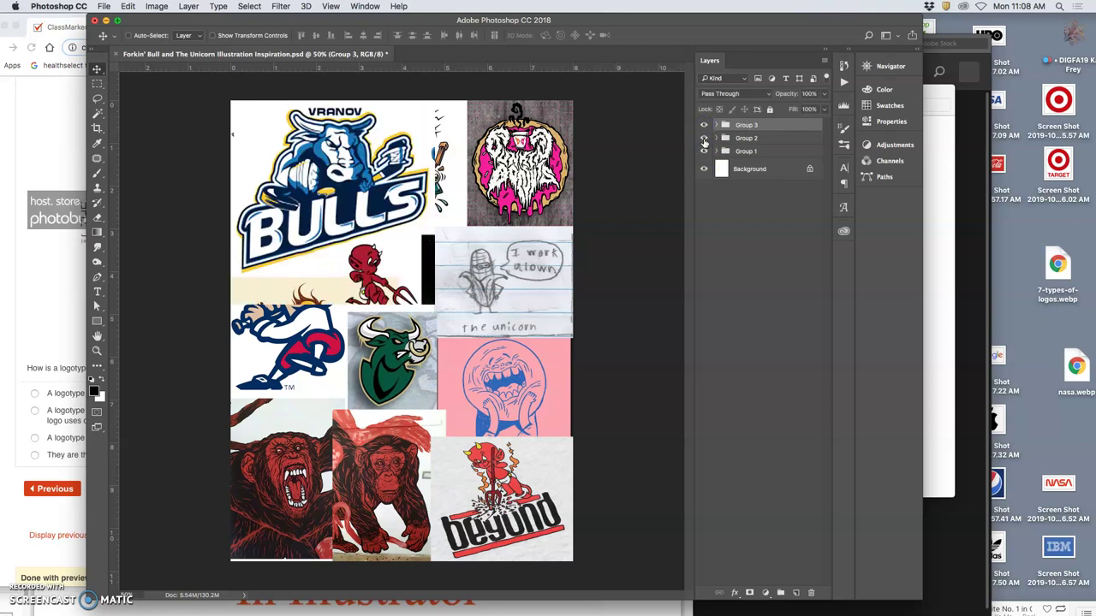
pyautogui.click(704, 140)
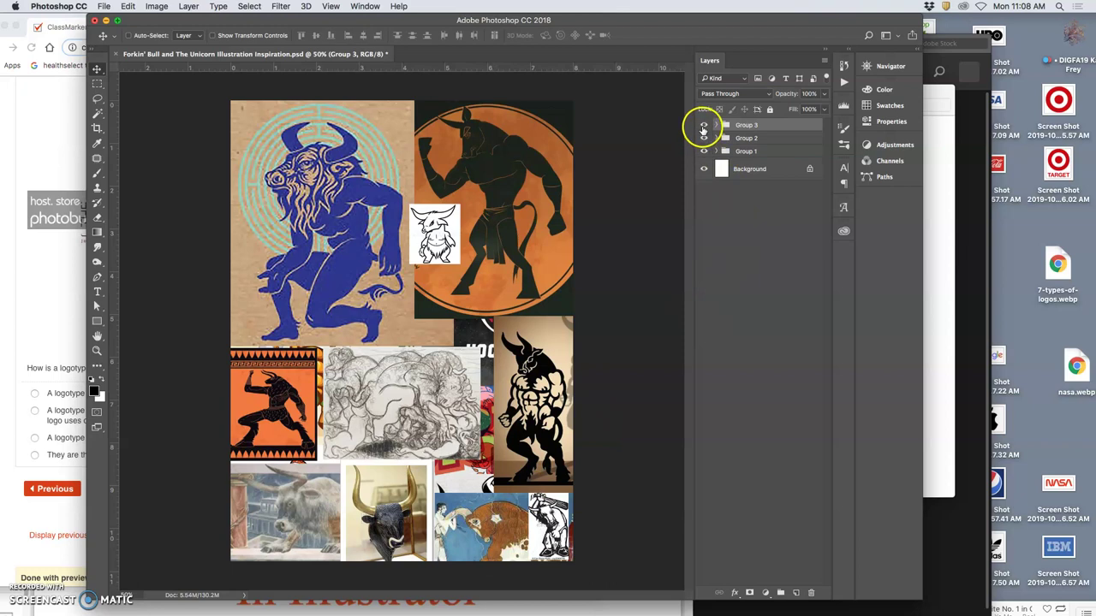
# Hide the Group 3 minotaur collage and toggle Group 2's Bulls and Hockey logo collage on and off
pyautogui.click(703, 126)
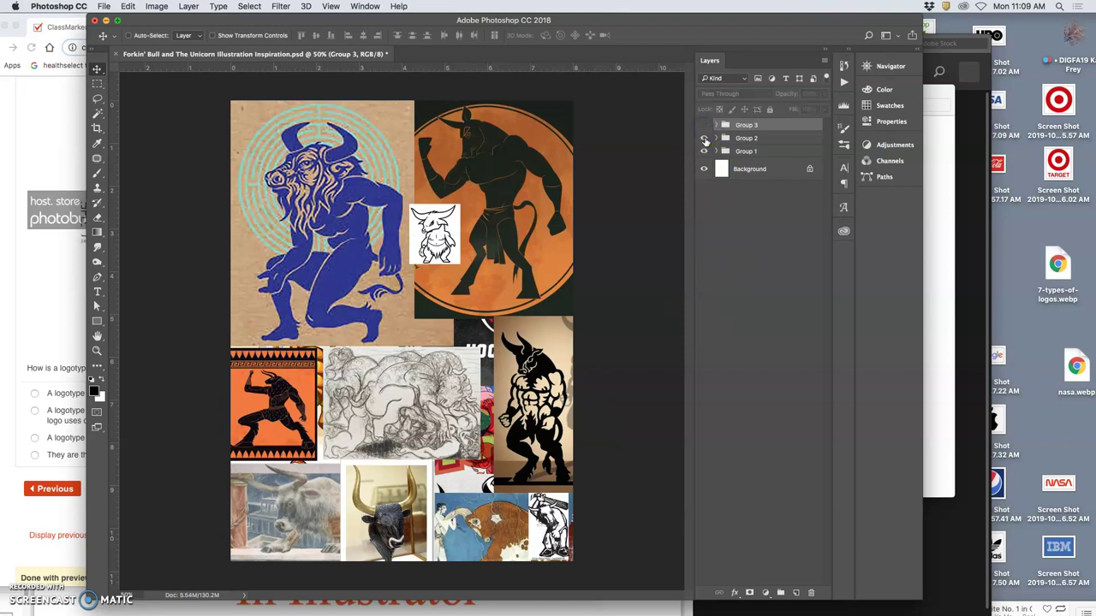
pyautogui.click(703, 139)
pyautogui.click(705, 139)
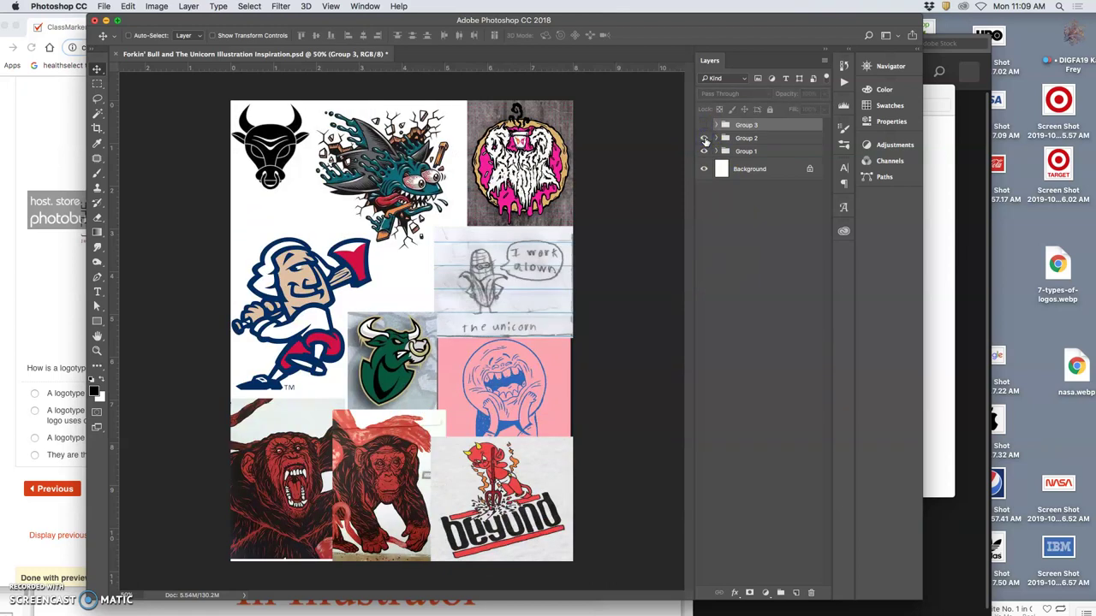
pyautogui.click(704, 139)
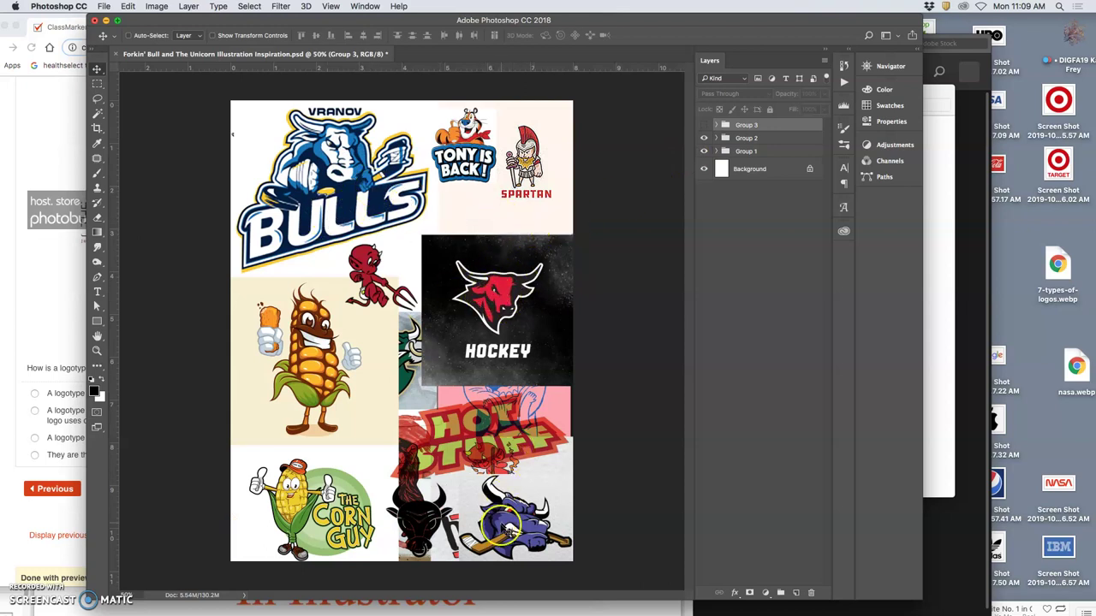
pyautogui.click(704, 139)
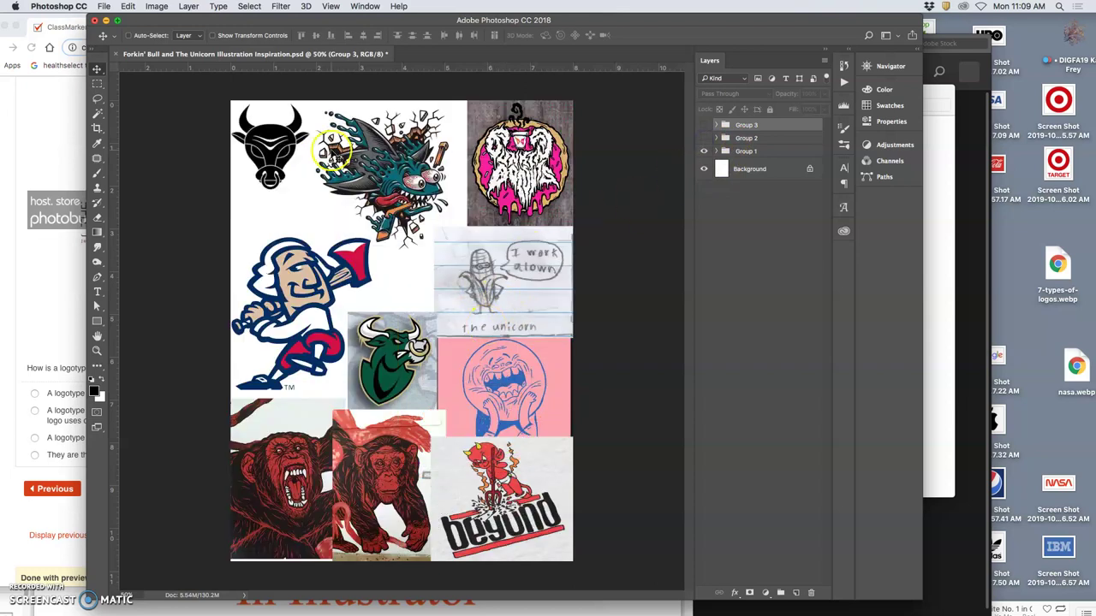
# Minimize Photoshop and open Forking Bull Sketches 1.png from the Assignment 6 folder in Preview
pyautogui.click(103, 21)
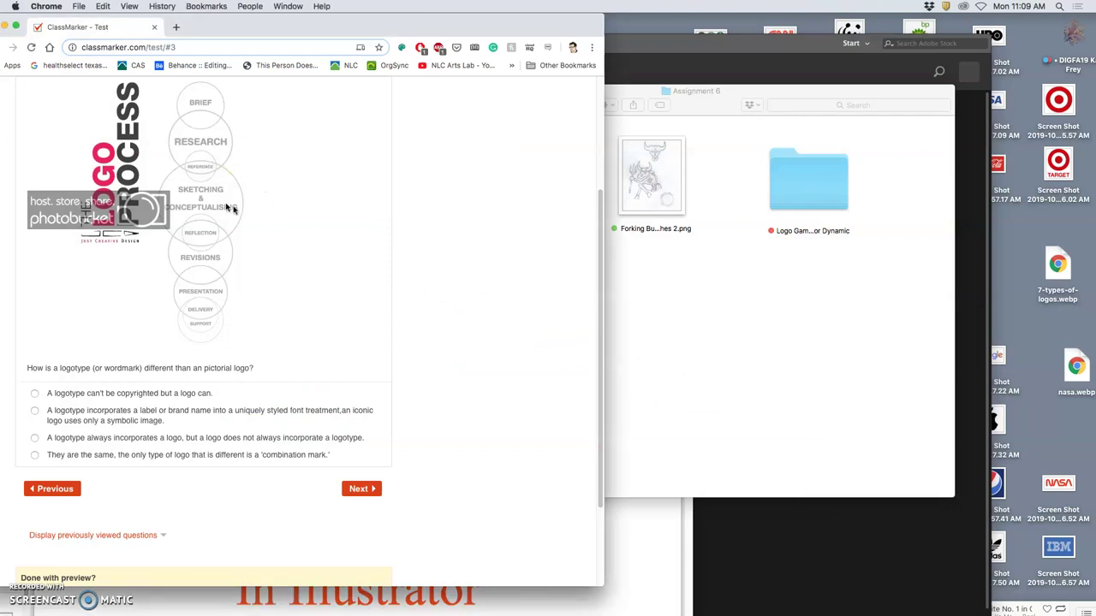
pyautogui.click(712, 277)
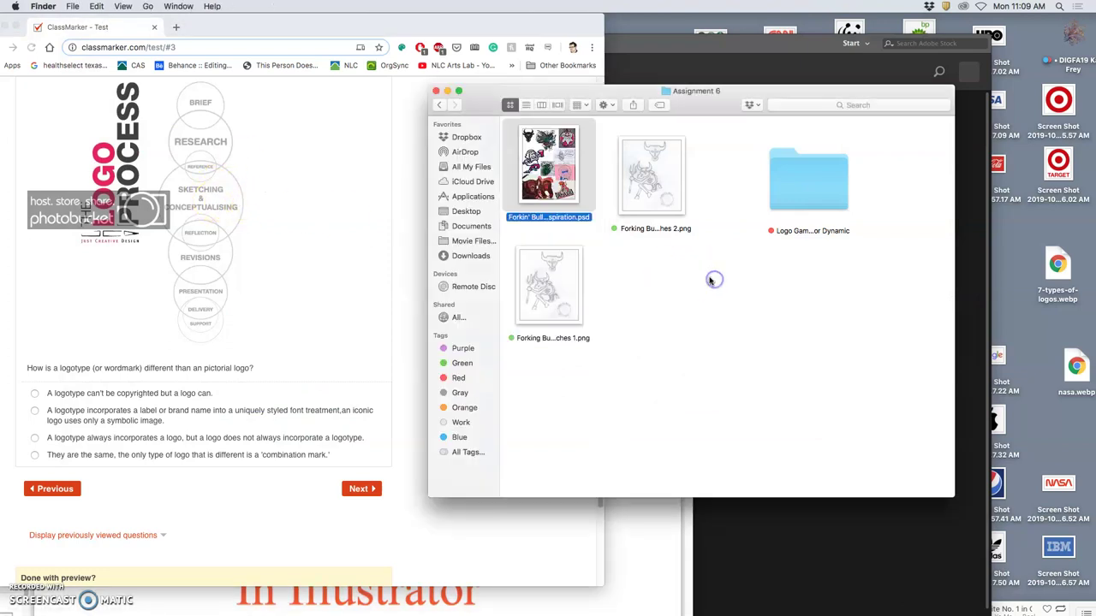
pyautogui.click(665, 274)
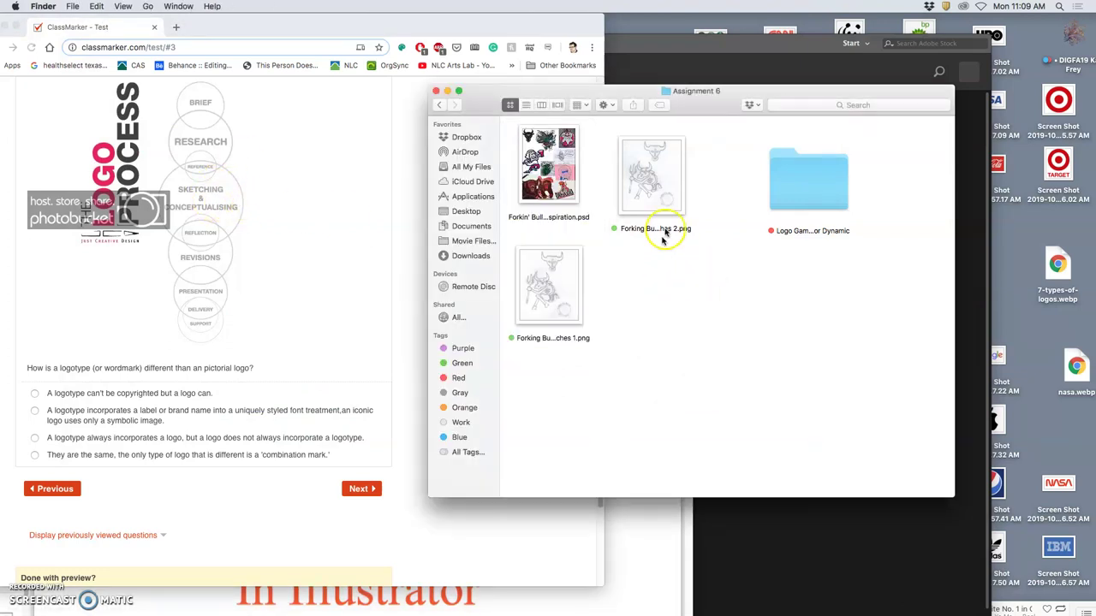
pyautogui.doubleClick(562, 278)
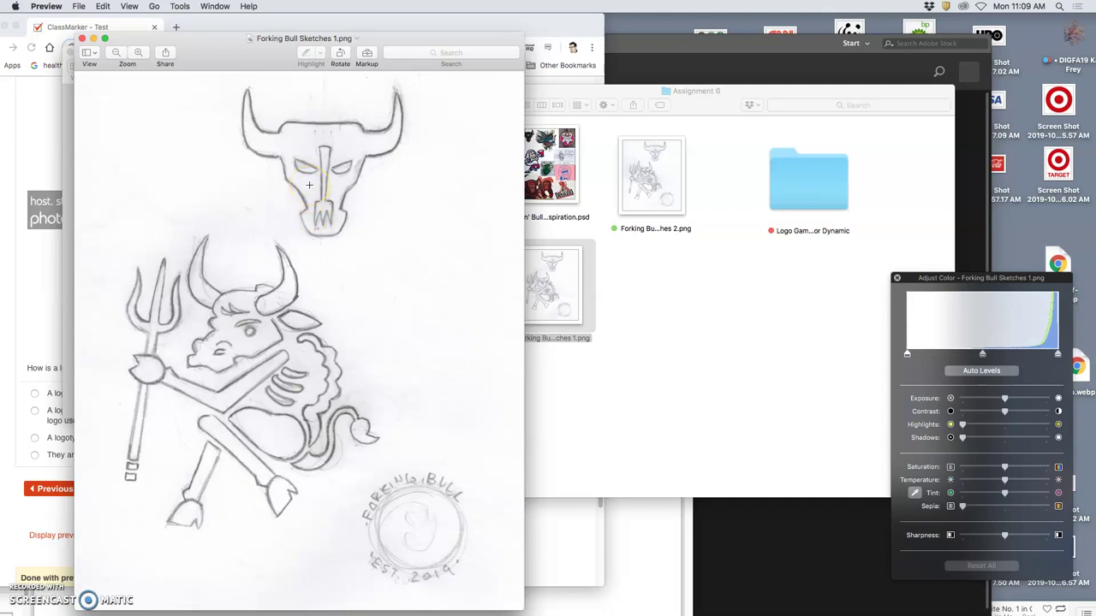
# Look over the Sketches 1 pencil drawing, then select Forking Bull Sketches 2.png in the Assignment 6 folder
pyautogui.click(330, 134)
pyautogui.click(299, 131)
pyautogui.click(664, 178)
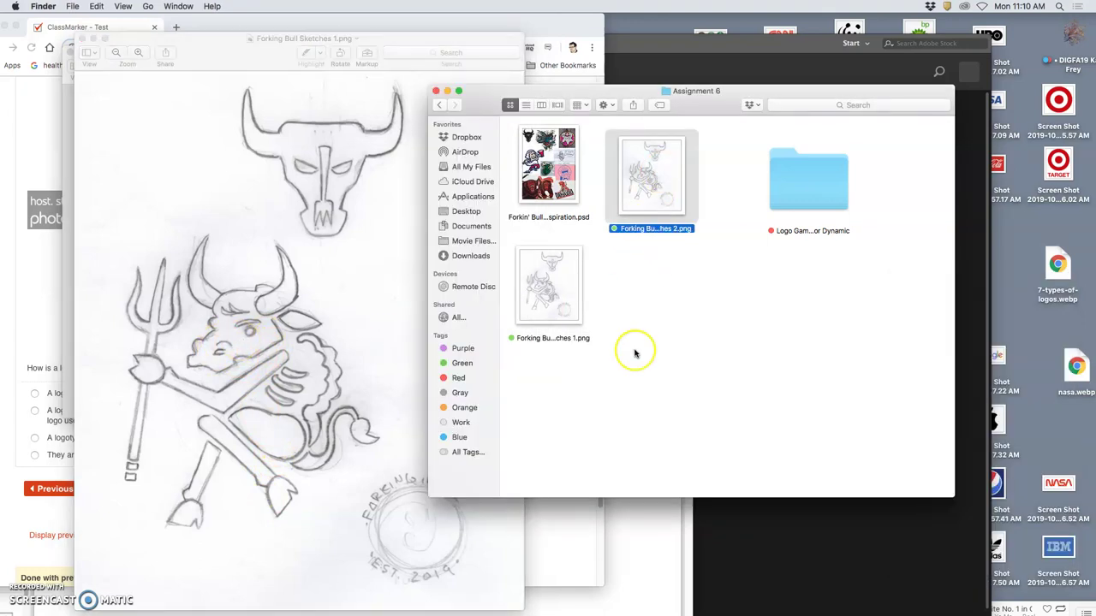
# Move the Sketches 1 window right beside Forking Bull Sketches 2 and fit Sketches 1 to its window
pyautogui.click(594, 499)
pyautogui.moveTo(231, 55); pyautogui.dragTo(600, 84)
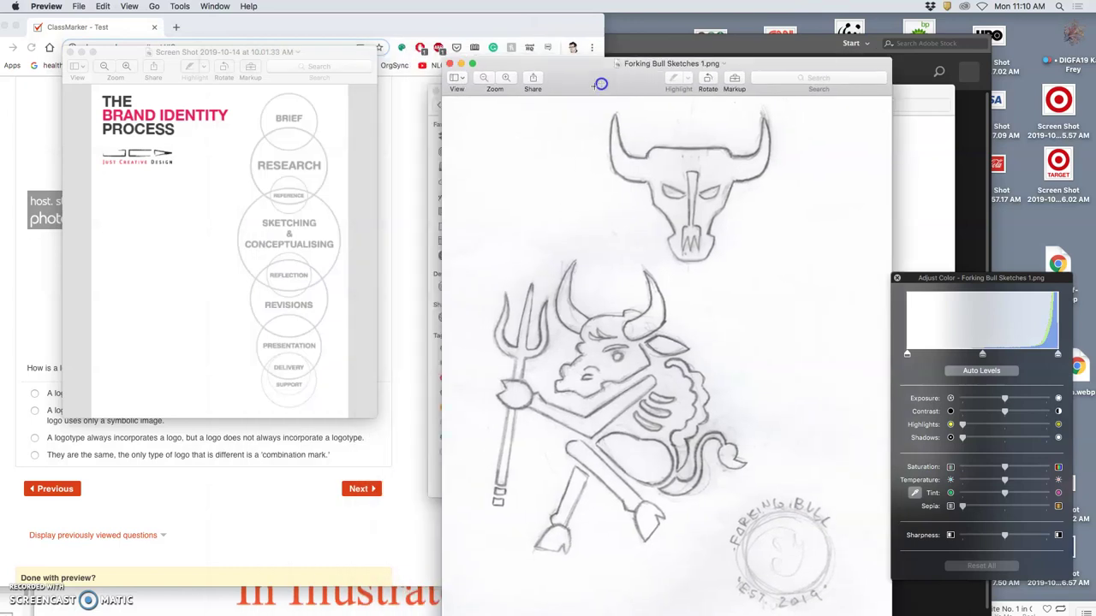
pyautogui.click(290, 275)
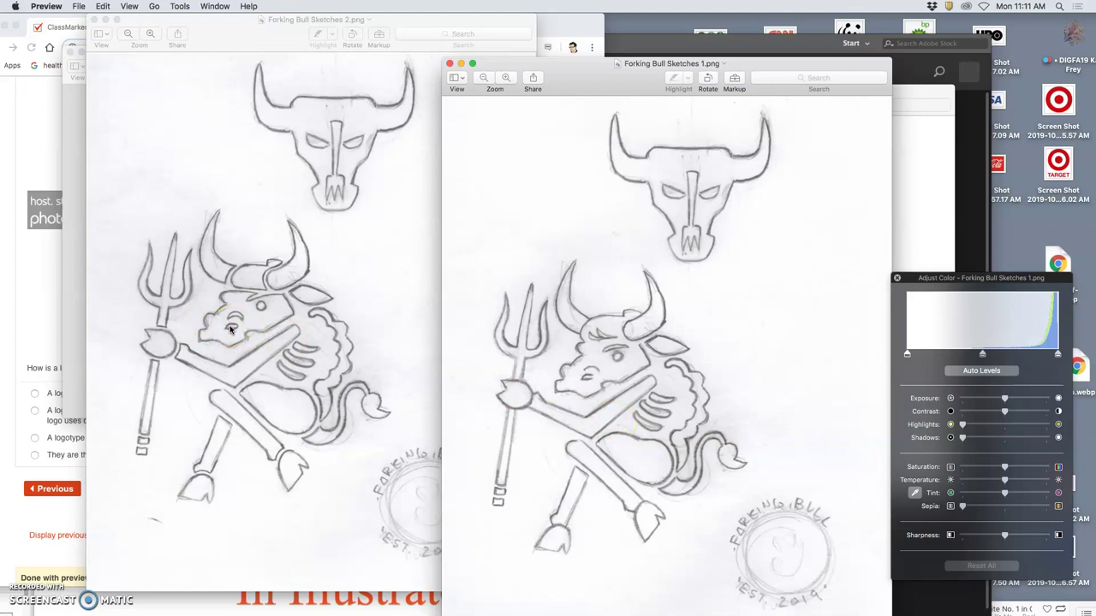
pyautogui.click(215, 315)
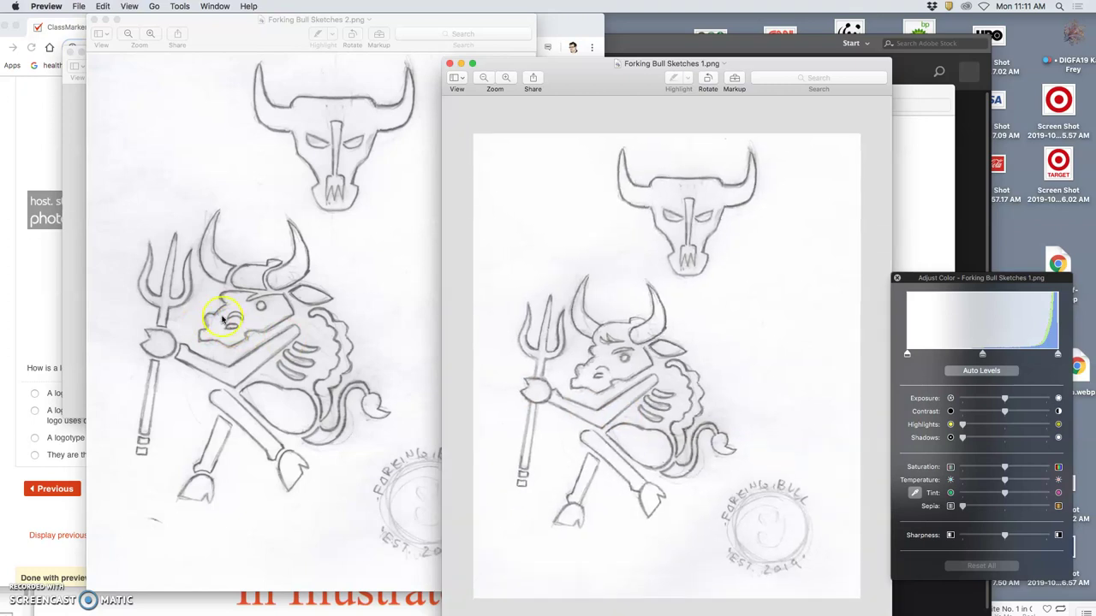
# Zoom both sketch windows out and back in, then close the Forking Bull Sketches 2 window
pyautogui.click(308, 109)
pyautogui.scroll(-10, 695, 400)
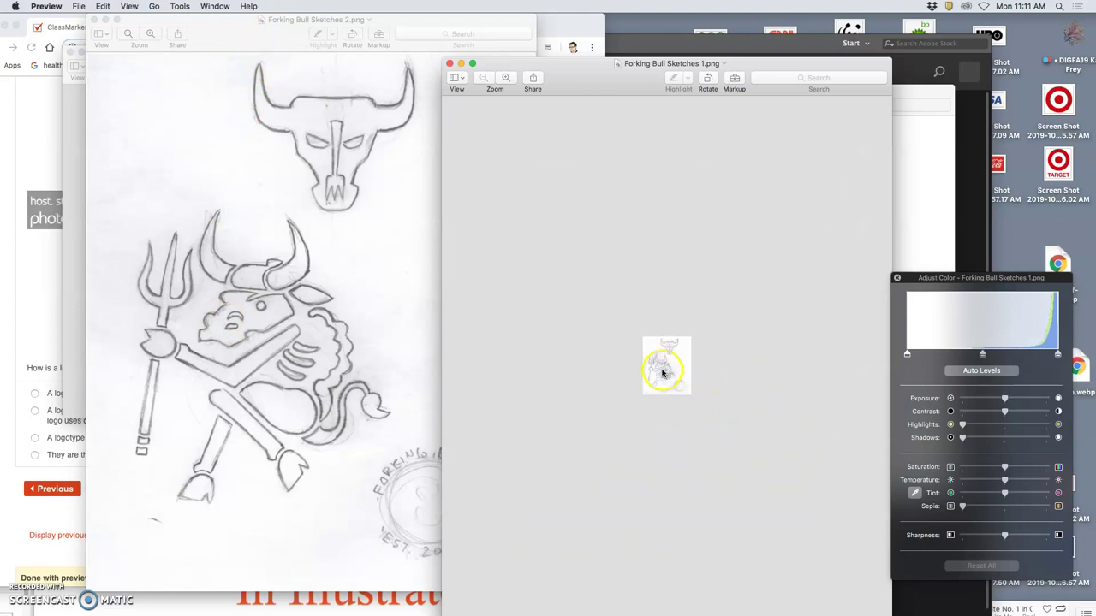
pyautogui.click(266, 40)
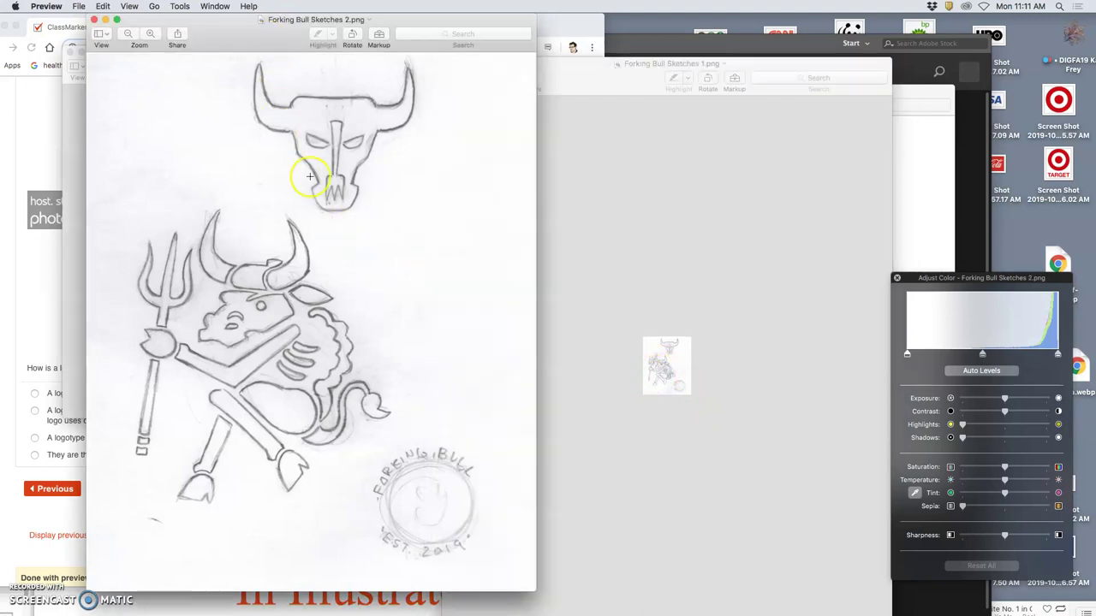
pyautogui.scroll(-10, 330, 215)
pyautogui.scroll(-5, 351, 268)
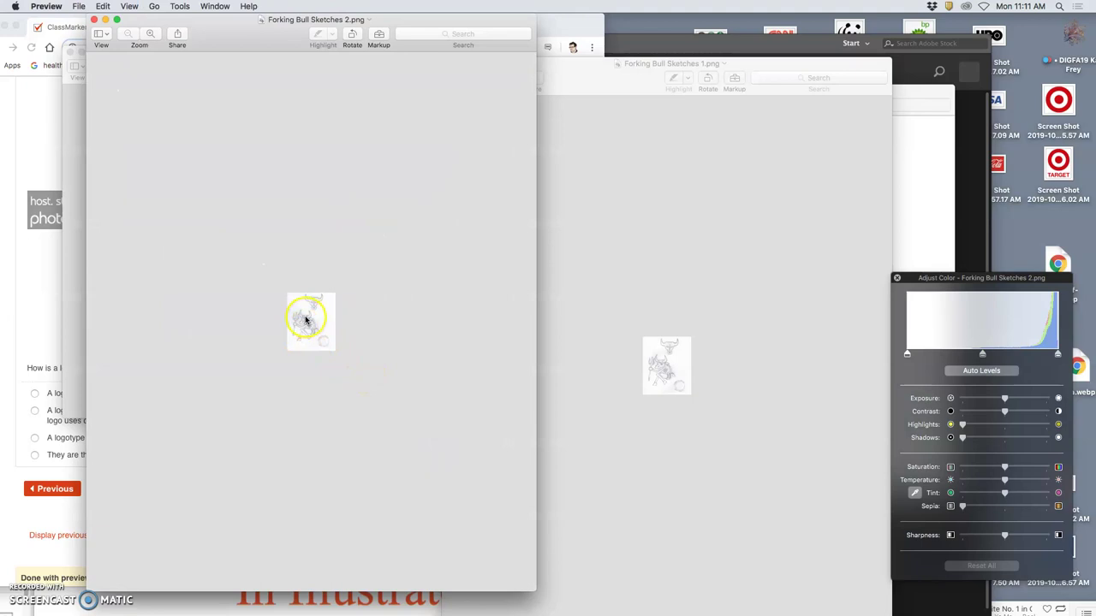
pyautogui.press('super+plus')
pyautogui.press('super+plus')
pyautogui.press('super+plus')
pyautogui.press('super+plus')
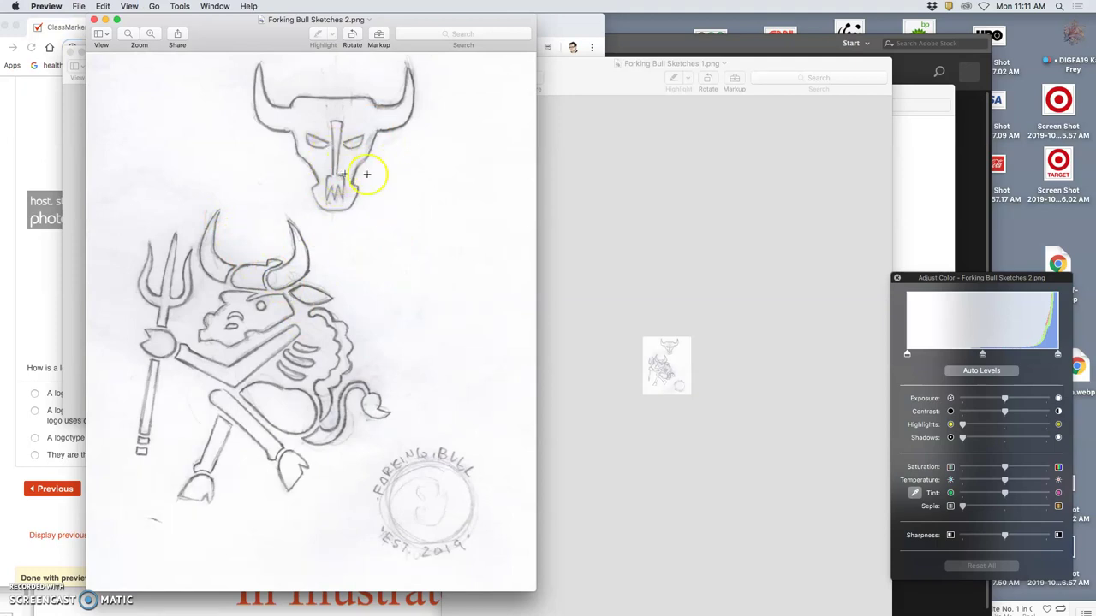
pyautogui.click(94, 20)
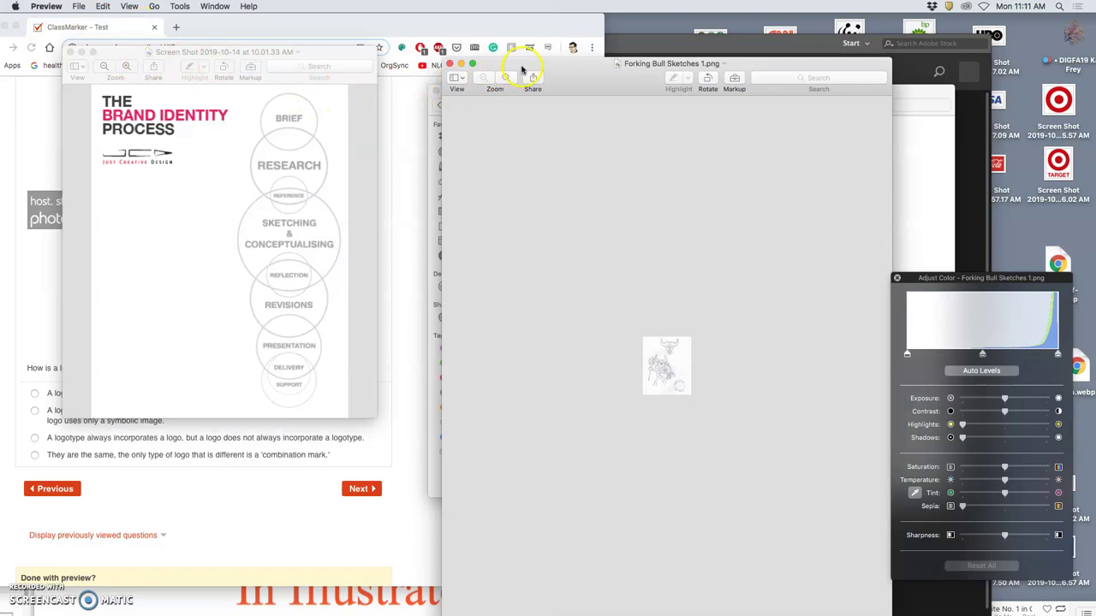
# Close the Forking Bull Sketches 1 window and return to the Assignment 6 folder
pyautogui.click(448, 65)
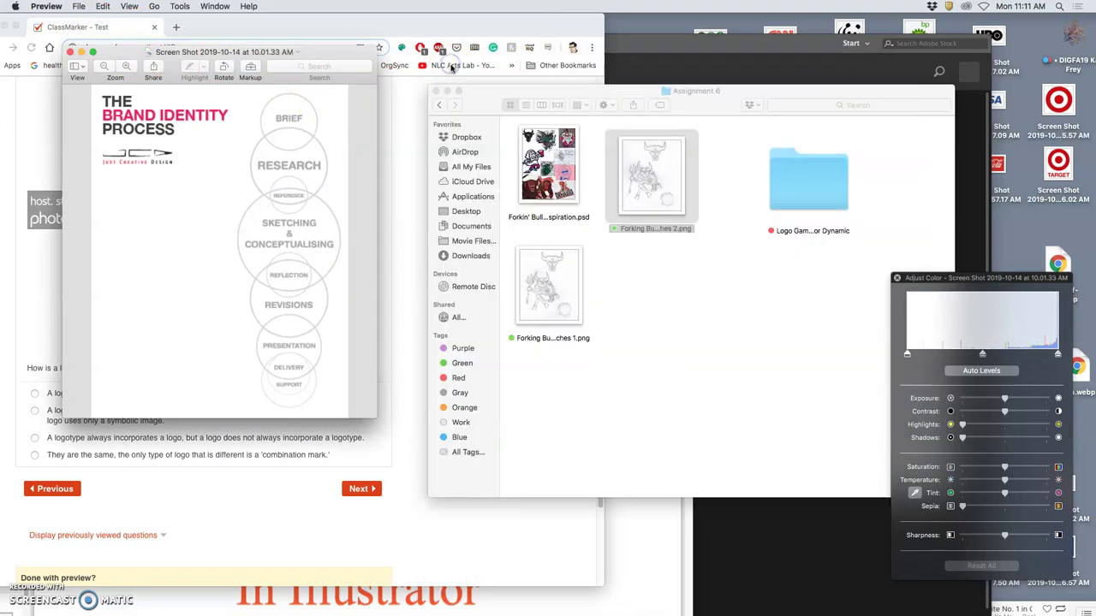
pyautogui.click(637, 324)
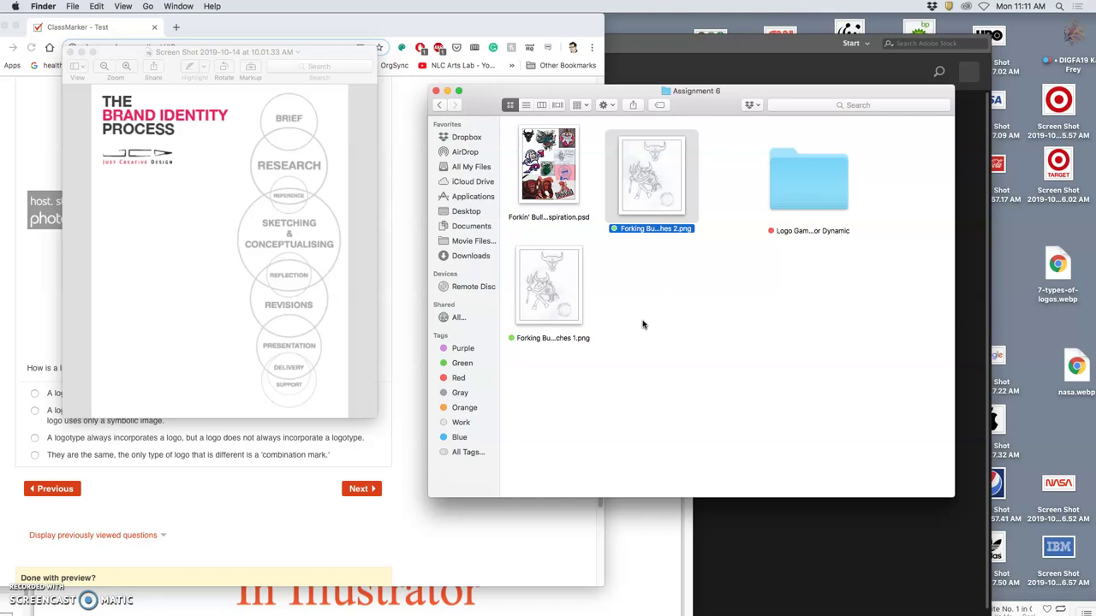
pyautogui.click(667, 313)
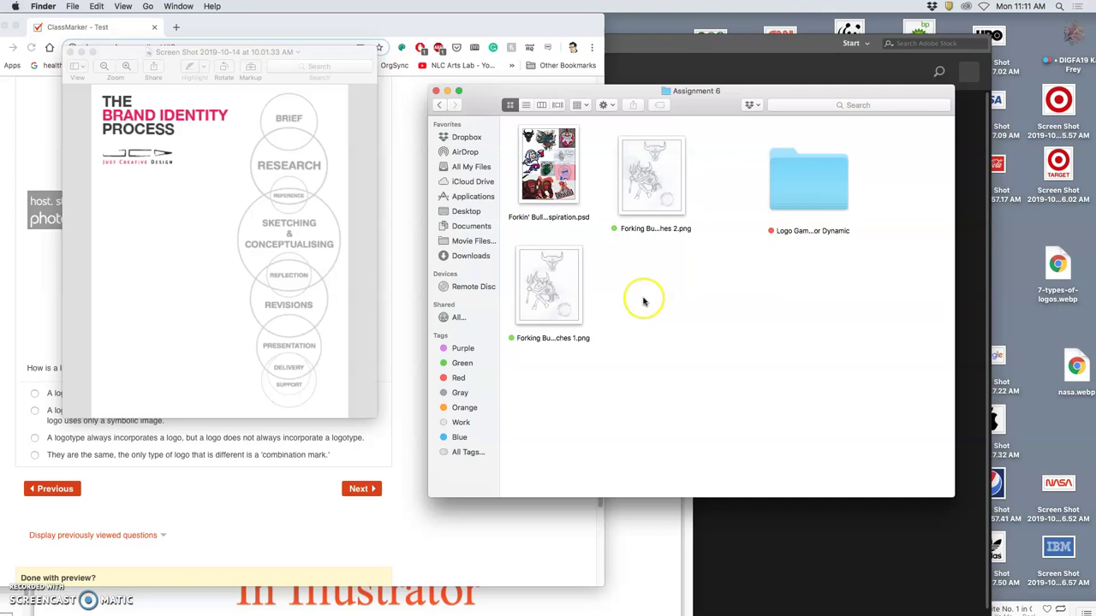
pyautogui.click(562, 308)
# Bring up the Open With app list for Forking Bull Sketches 2.png
pyautogui.rightClick(565, 295)
pyautogui.click(659, 192)
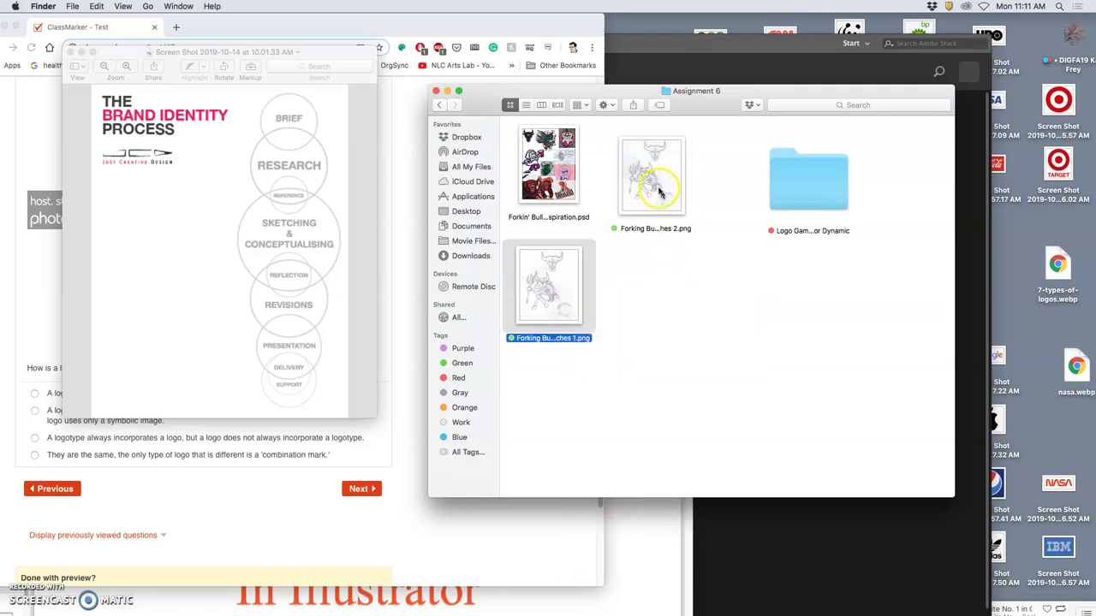
pyautogui.click(659, 193)
pyautogui.rightClick(660, 192)
pyautogui.click(728, 395)
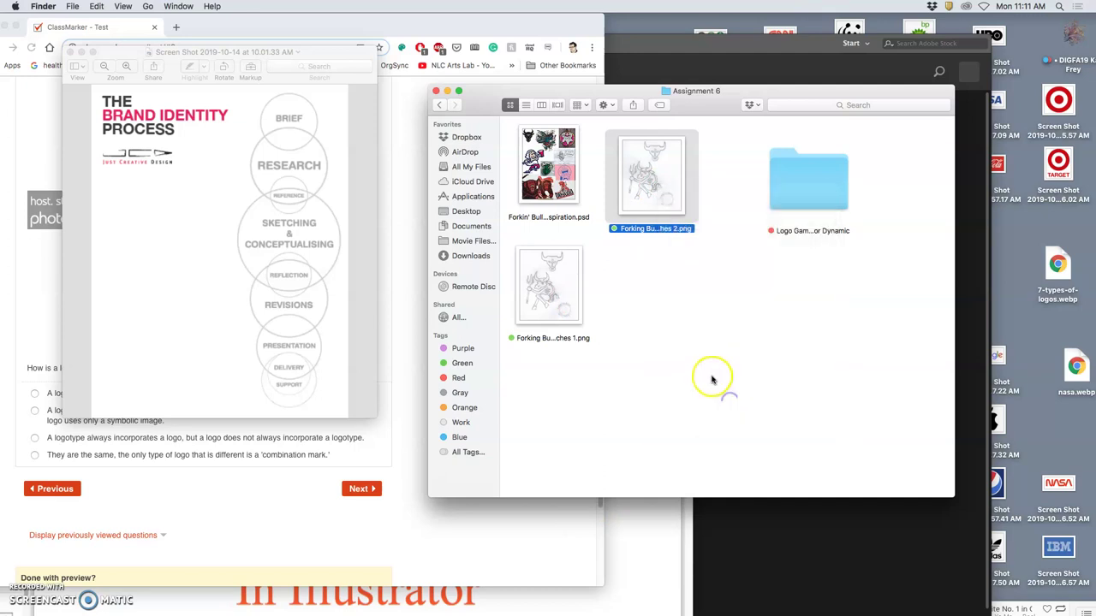
pyautogui.rightClick(658, 175)
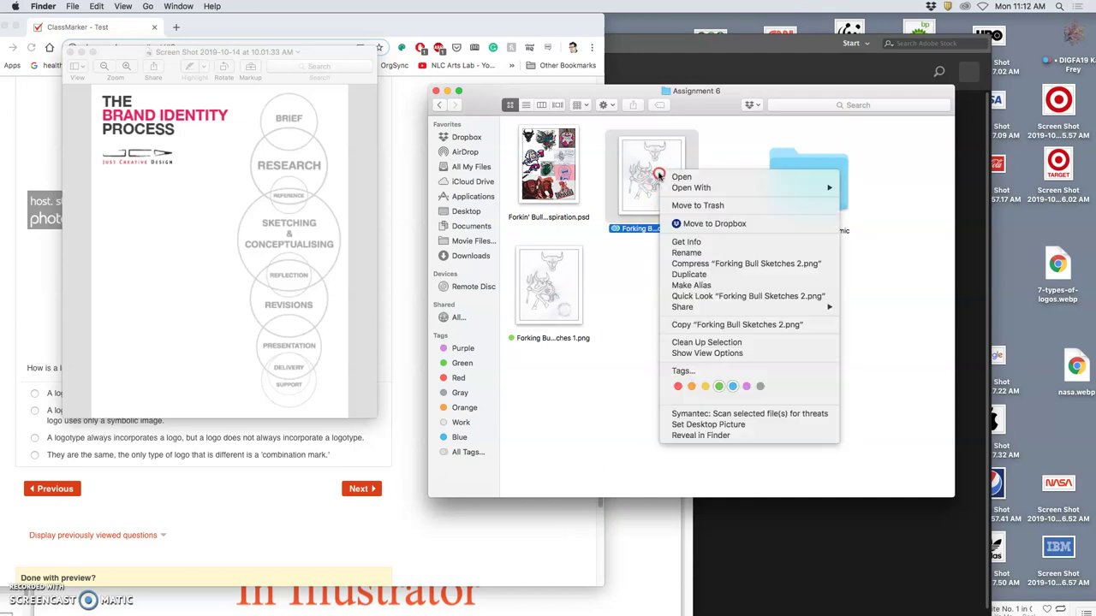
pyautogui.moveTo(692, 188)
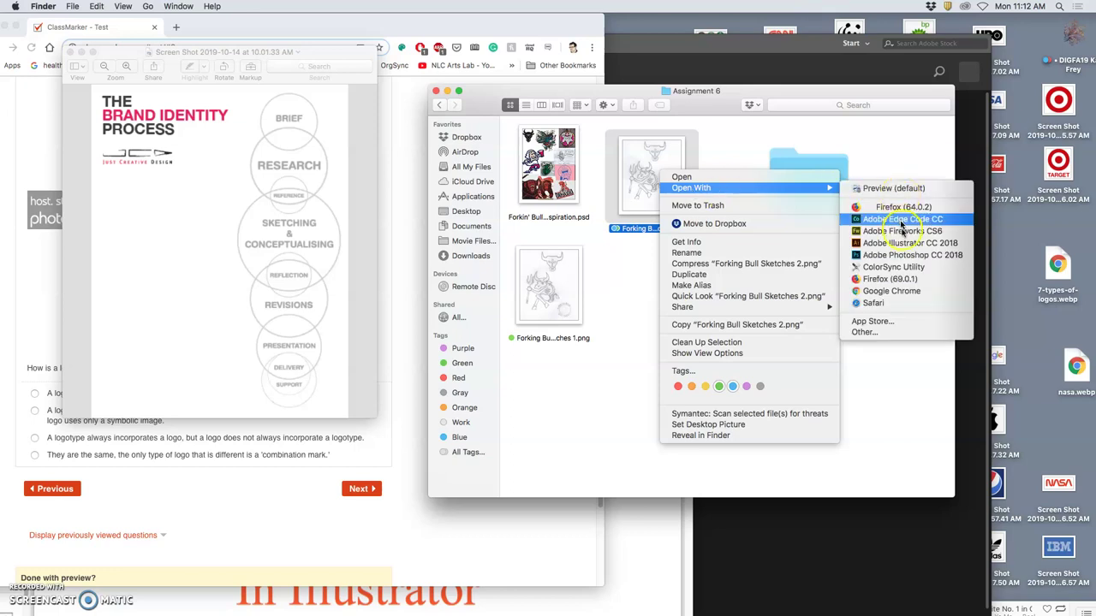
# Open Forking Bull Sketches 2.png in Illustrator CC 2018, then move the ClassMarker quiz window forward and right
pyautogui.click(909, 243)
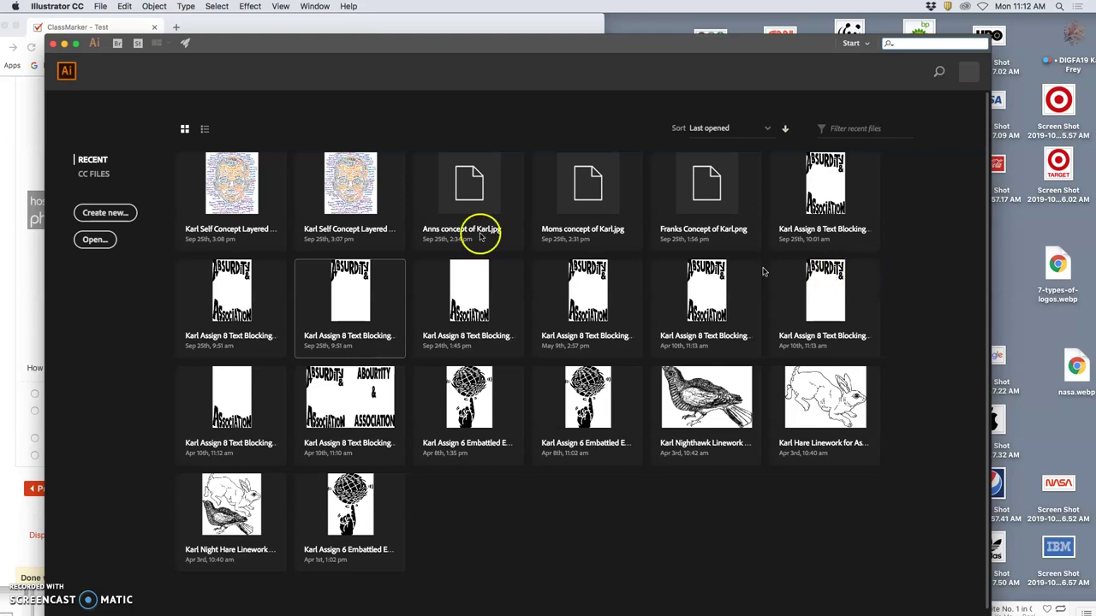
pyautogui.click(243, 189)
pyautogui.click(330, 26)
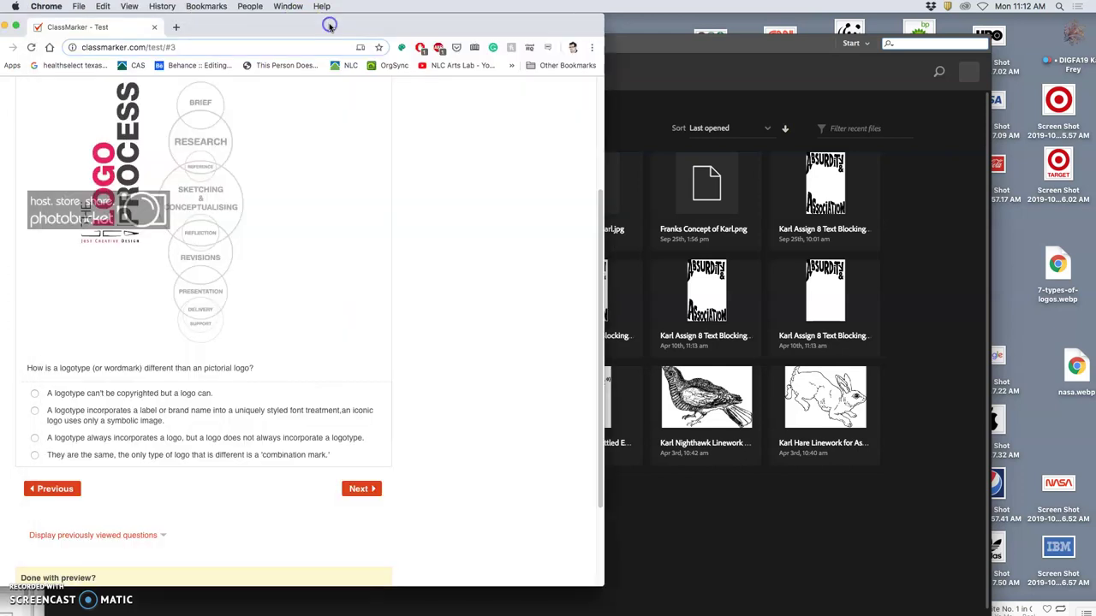
pyautogui.moveTo(294, 10); pyautogui.dragTo(538, 7)
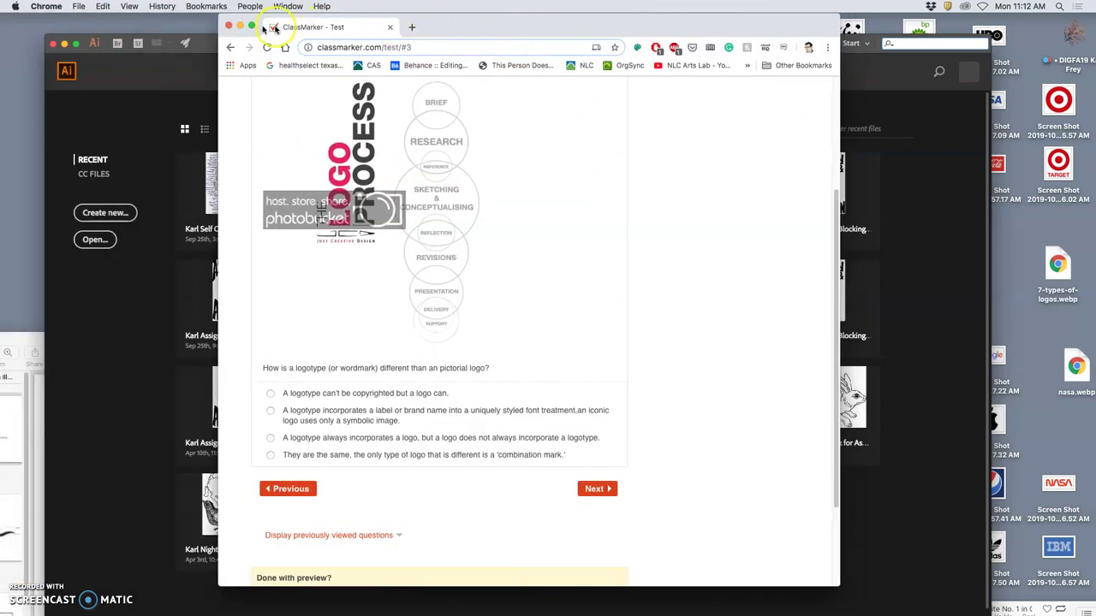